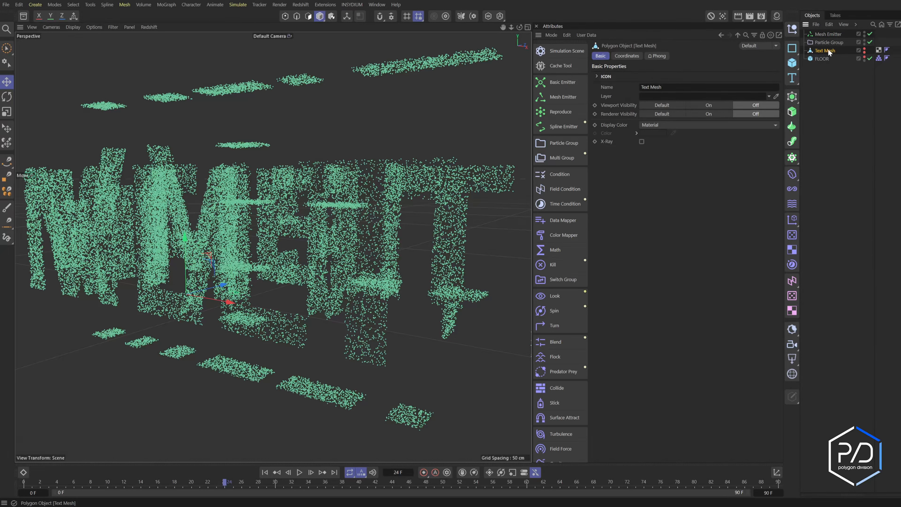
# Replay the Mesh Emitter's particle simulation from the start, and step through its first three frames
pyautogui.click(822, 34)
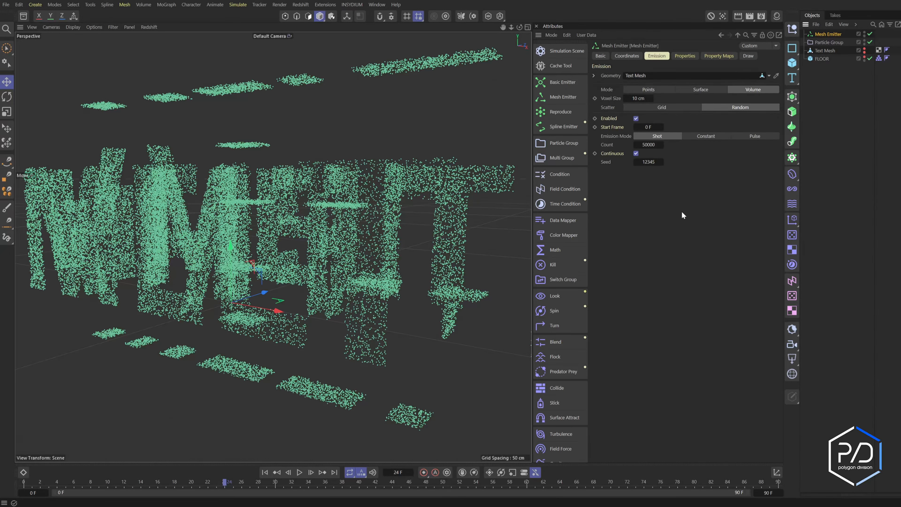
pyautogui.click(265, 472)
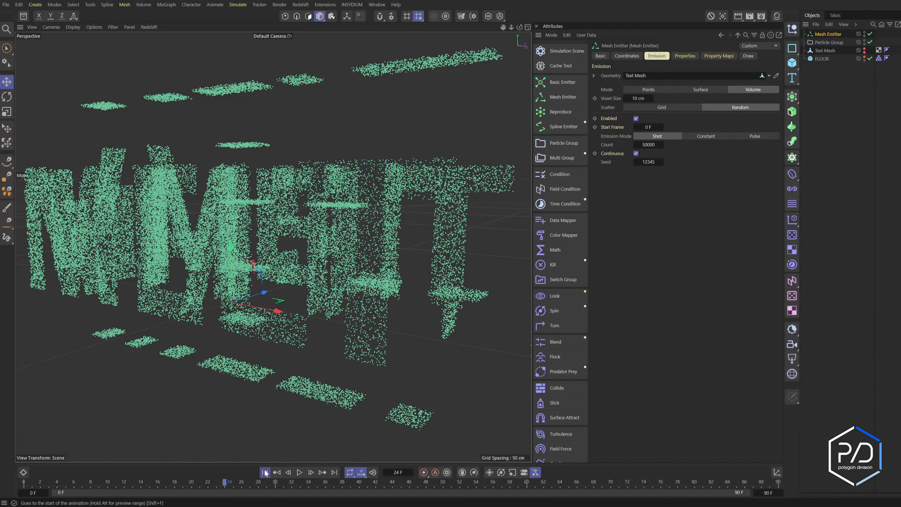
pyautogui.click(299, 472)
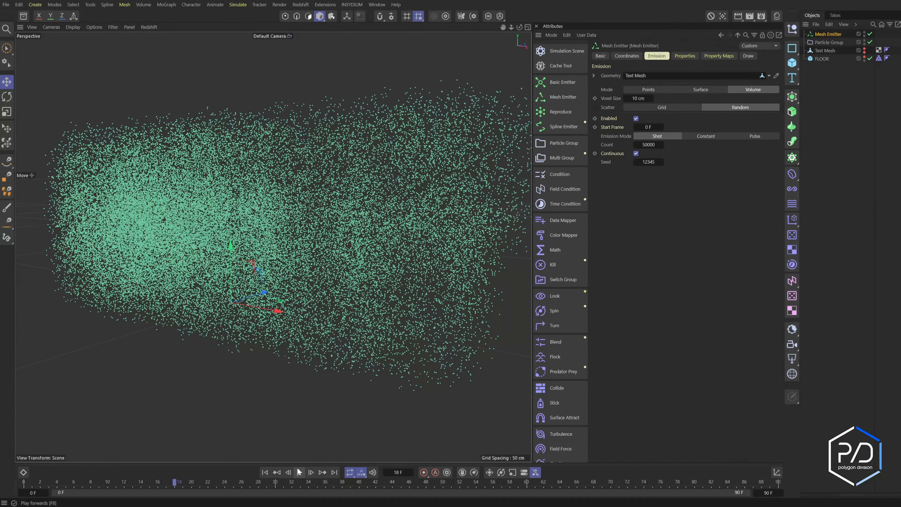
pyautogui.click(298, 471)
pyautogui.click(265, 473)
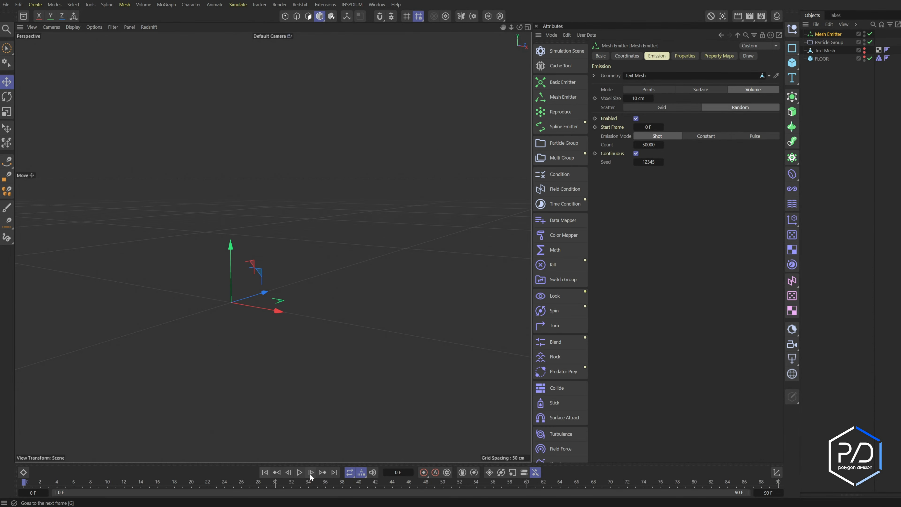
pyautogui.click(310, 472)
pyautogui.click(311, 472)
pyautogui.click(311, 472)
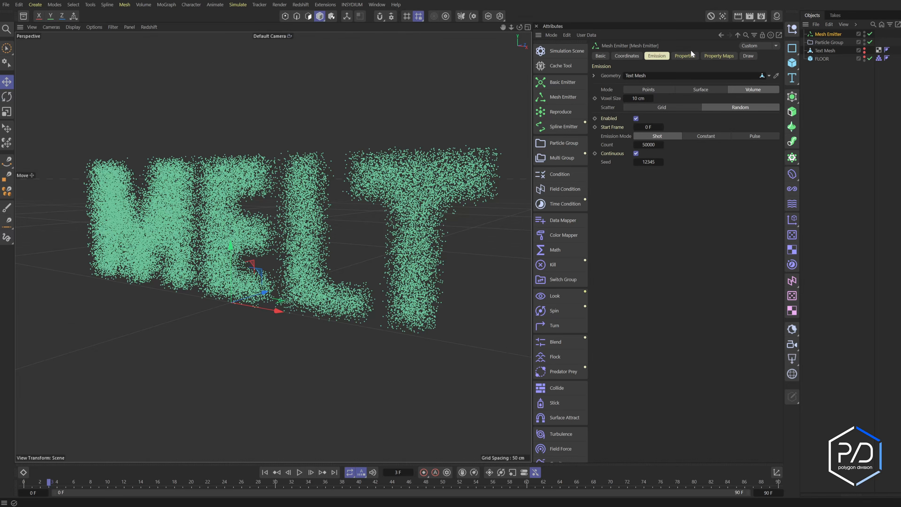
# Set the Mesh Emitter's particle speed to 0 cm and its constant color to pure green (RGB 0, 255, 0)
pyautogui.click(687, 56)
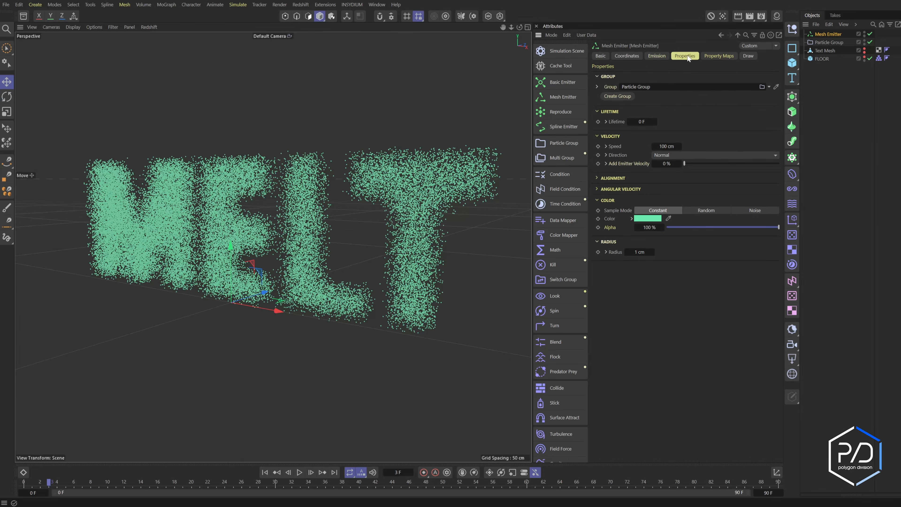
pyautogui.click(666, 146)
pyautogui.write('0')
pyautogui.click(644, 219)
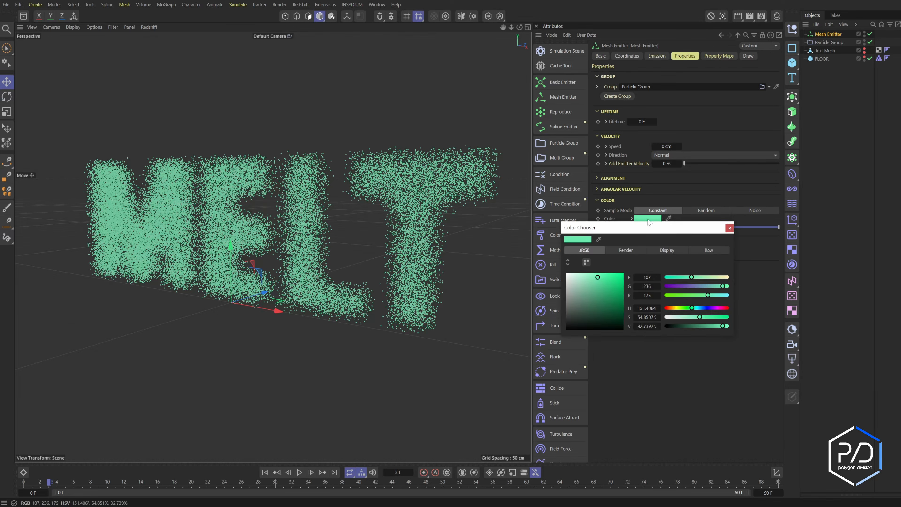
pyautogui.moveTo(612, 291); pyautogui.dragTo(624, 273)
pyautogui.moveTo(671, 295); pyautogui.dragTo(664, 295)
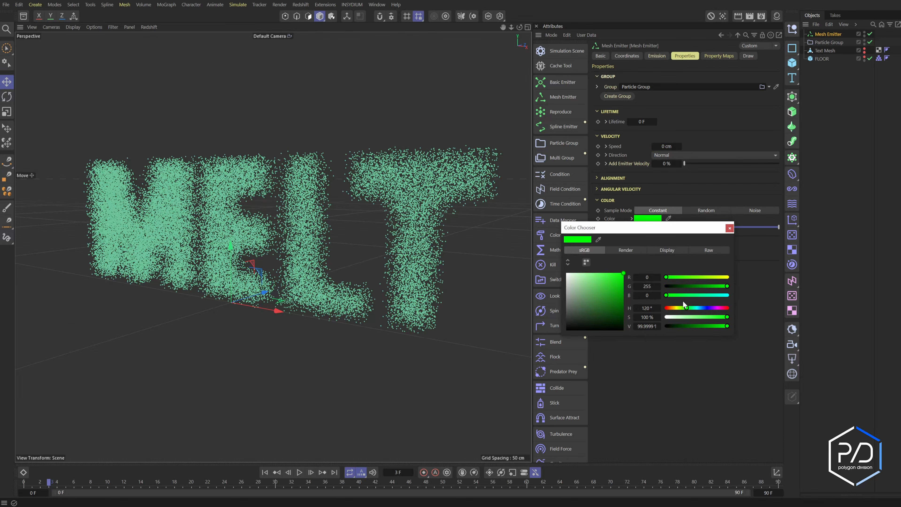
pyautogui.click(729, 228)
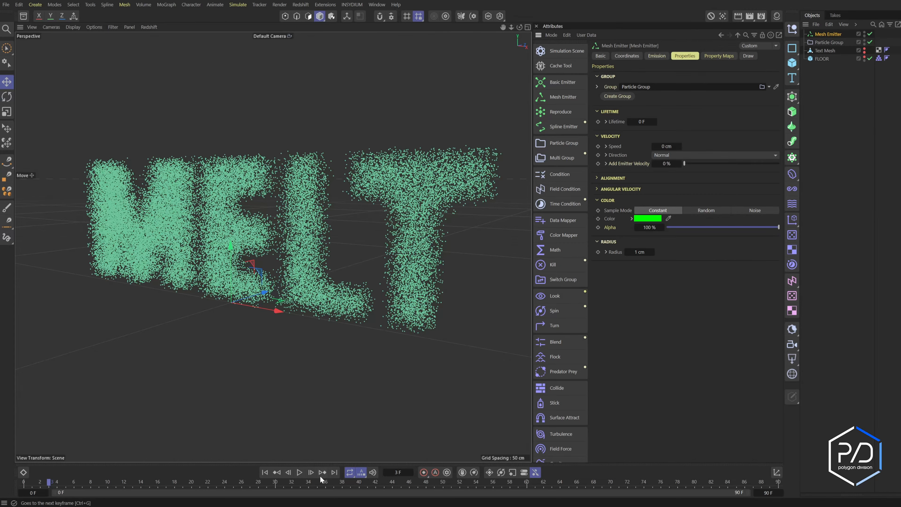
# Play the simulation to frame 49 and examine the green particles from a different angle
pyautogui.click(299, 472)
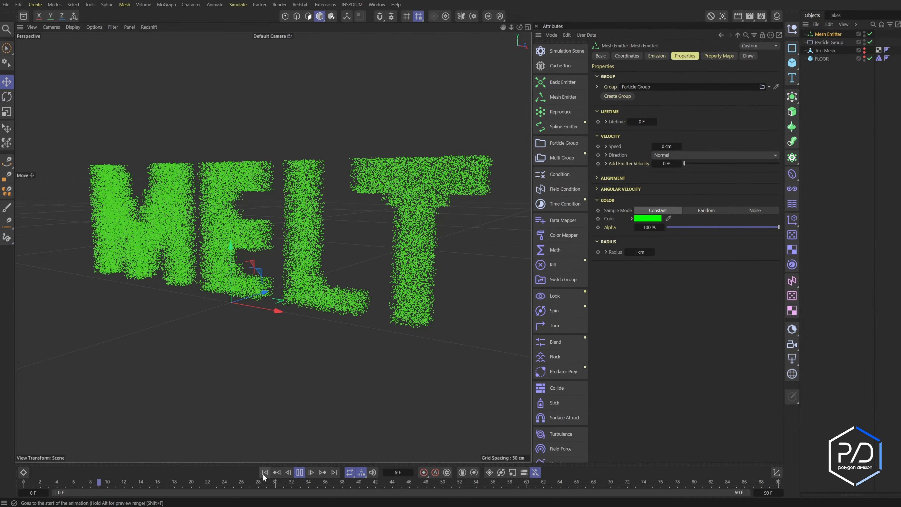
pyautogui.click(299, 472)
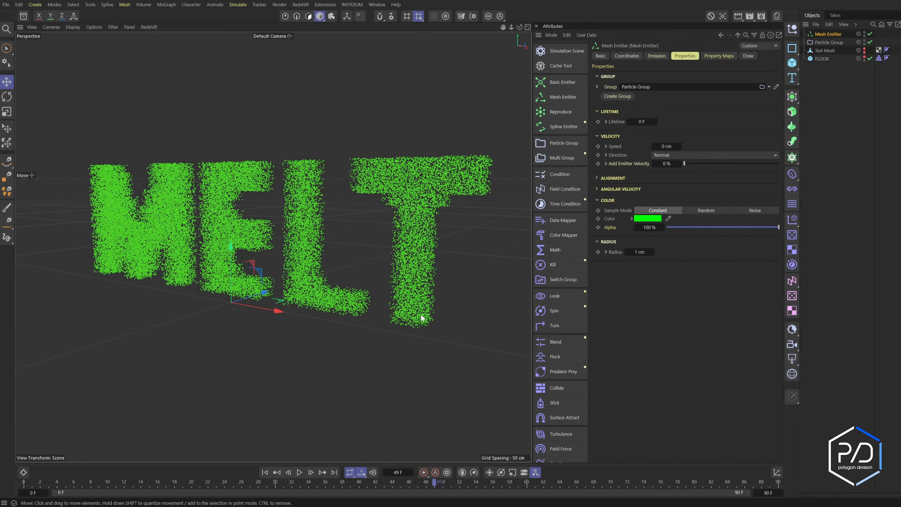
pyautogui.moveTo(519, 27)
pyautogui.mouseDown()
pyautogui.moveTo(543, 29)
pyautogui.moveTo(522, 27)
pyautogui.mouseUp()
pyautogui.keyDown('alt'); pyautogui.moveTo(514, 170); pyautogui.dragTo(488, 197); pyautogui.keyUp('alt')
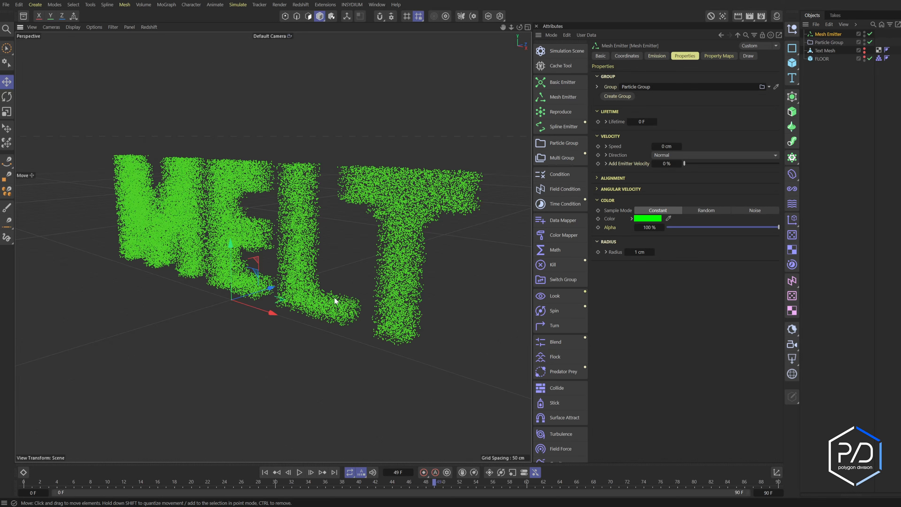
# Set the Mesh Emitter's voxel size to 2 cm with Grid scatter, and re-emit the particles at frame 1
pyautogui.click(656, 56)
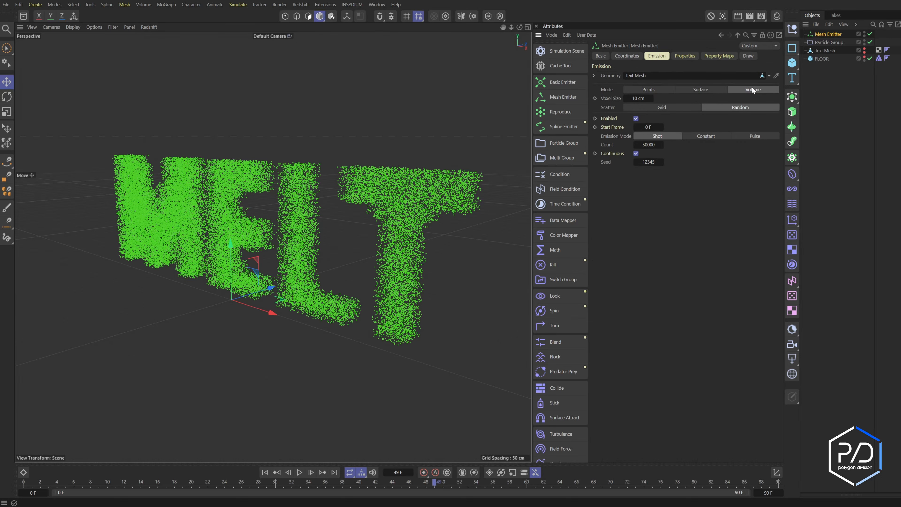
pyautogui.doubleClick(638, 98)
pyautogui.click(680, 108)
pyautogui.click(264, 472)
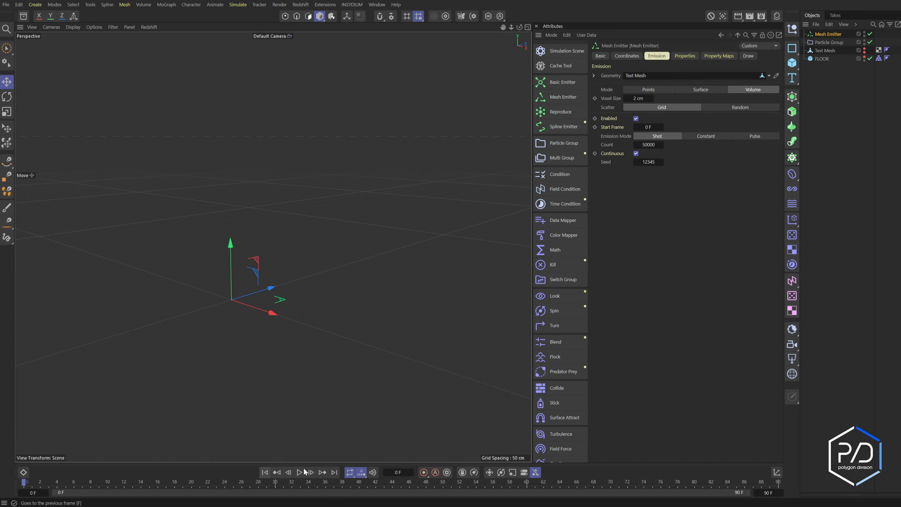
pyautogui.click(310, 472)
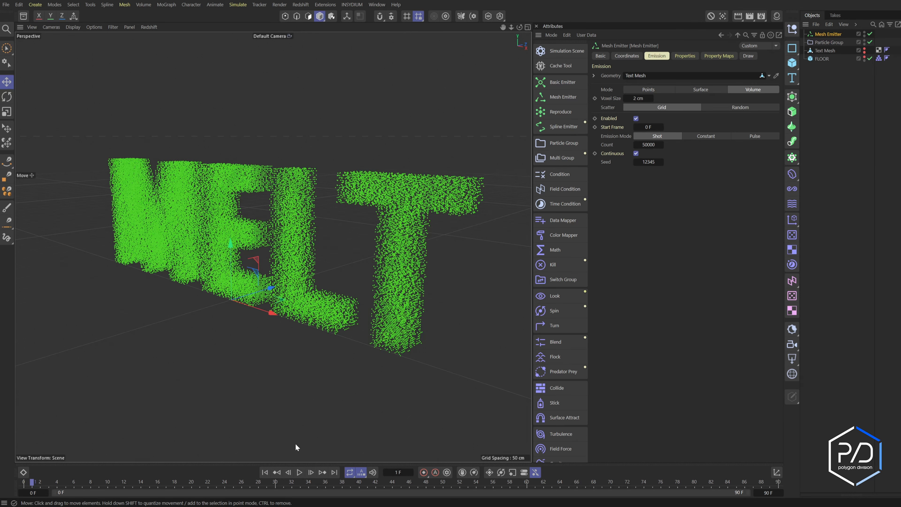
# Examine the particle grid spacing across the MELT letters in the front view
pyautogui.press('F5')
pyautogui.press('F1')
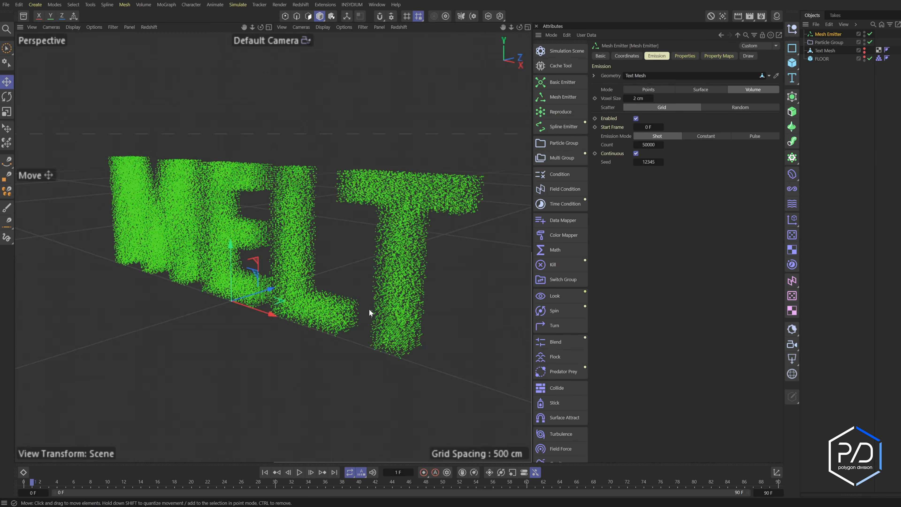
pyautogui.press('F4')
pyautogui.keyDown('alt'); pyautogui.moveTo(479, 190); pyautogui.dragTo(373, 357, button='middle'); pyautogui.keyUp('alt')
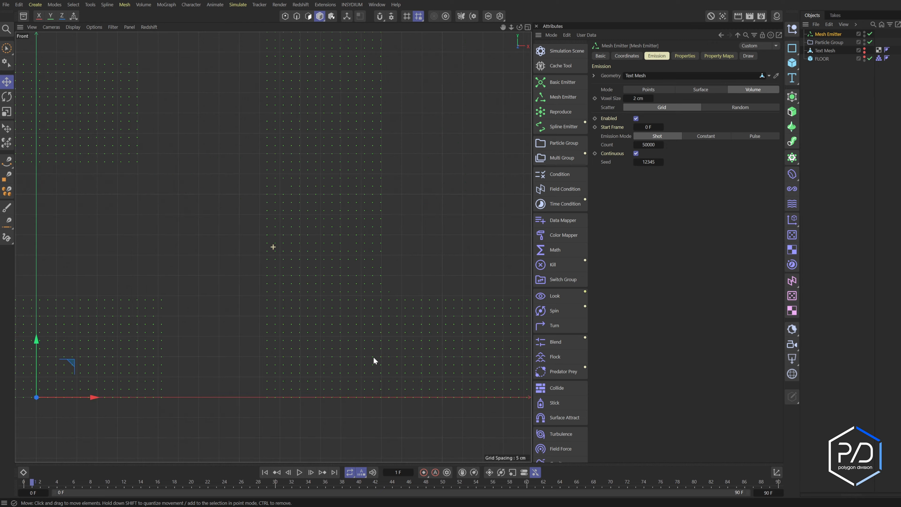
pyautogui.keyDown('alt'); pyautogui.moveTo(429, 311); pyautogui.dragTo(402, 310, button='right'); pyautogui.keyUp('alt')
pyautogui.keyDown('alt'); pyautogui.moveTo(467, 286); pyautogui.dragTo(386, 290, button='right'); pyautogui.keyUp('alt')
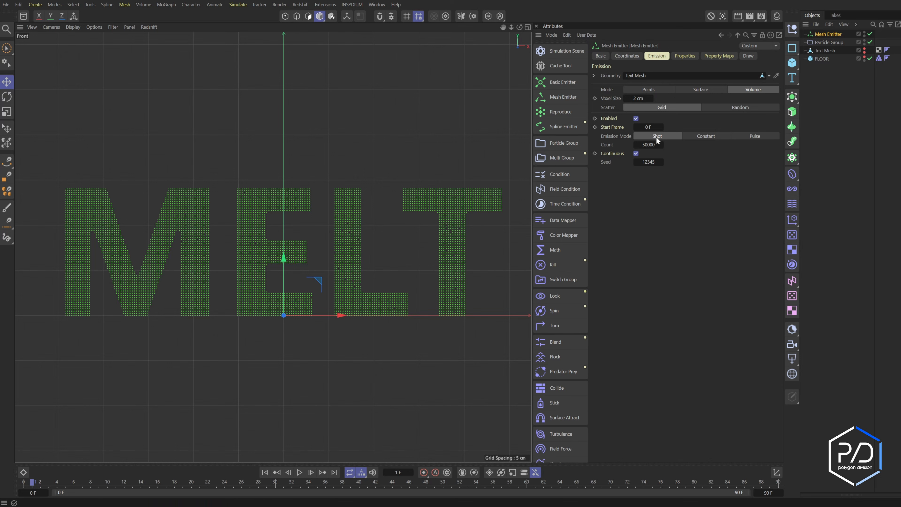
# Try a Mesh Emitter voxel size of 1 cm and re-emit the particles from the start
pyautogui.doubleClick(638, 99)
pyautogui.write('1')
pyautogui.press('Return')
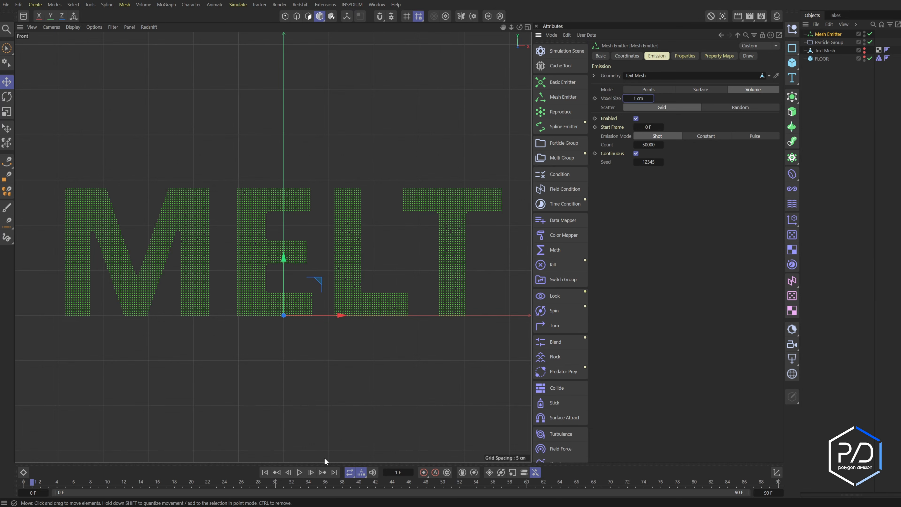
pyautogui.click(266, 472)
pyautogui.click(312, 473)
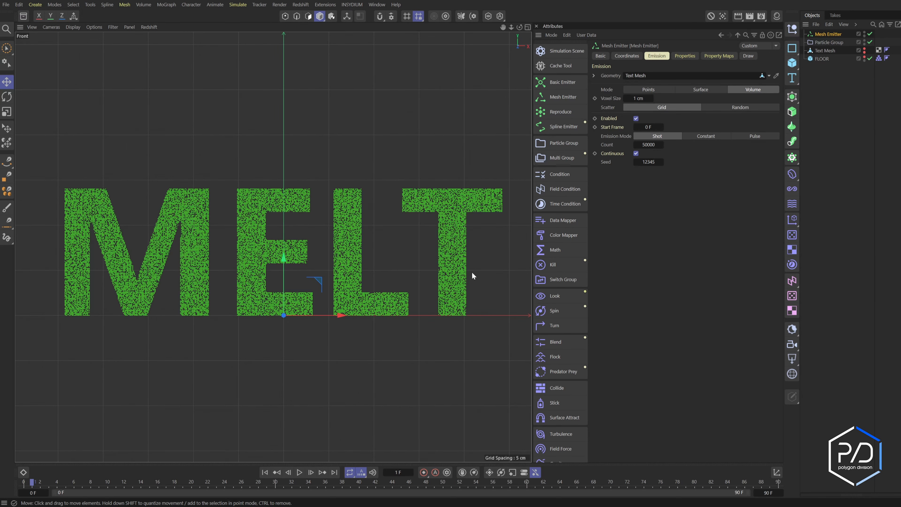
pyautogui.scroll(2, 488, 266)
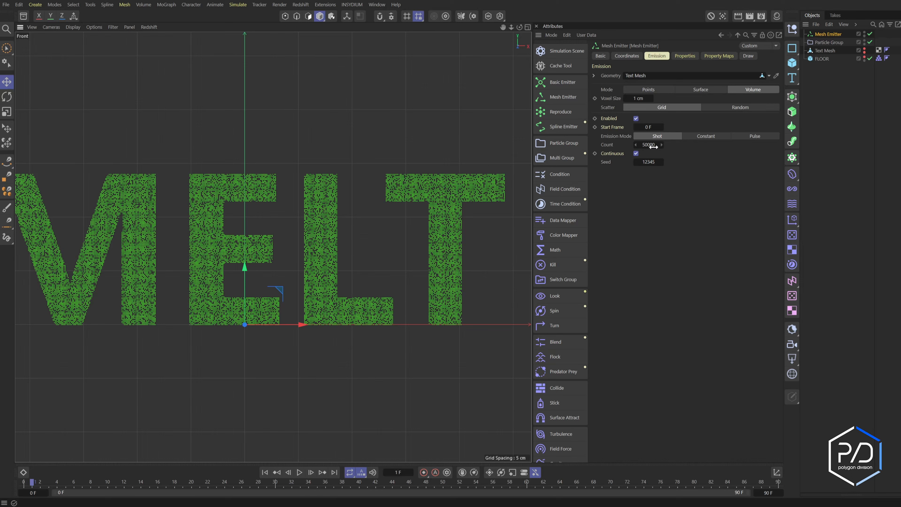
# Set the Mesh Emitter's voxel size to 2 cm and its count to 100000, and run the simulation to frame 47
pyautogui.click(636, 98)
pyautogui.click(649, 144)
pyautogui.write('100000')
pyautogui.press('Return')
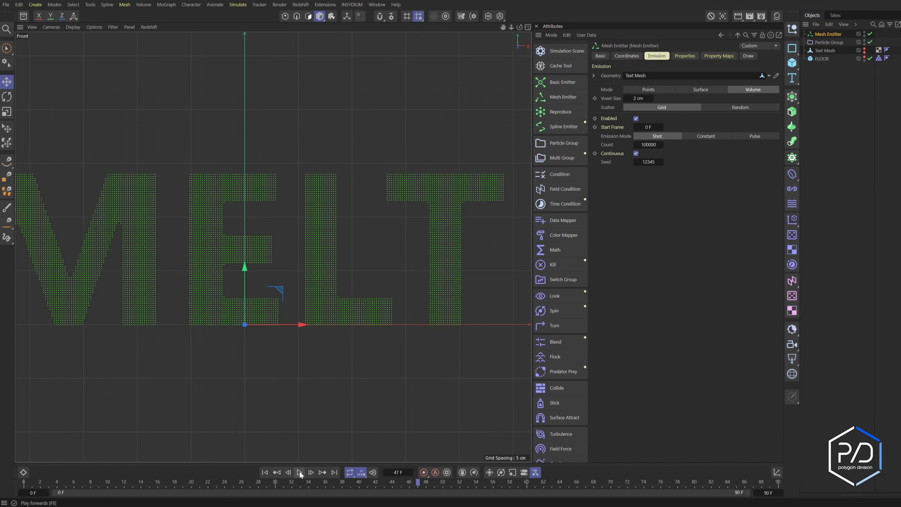
# Examine the particle fill of the MELT letters in the perspective and right views from several angles
pyautogui.moveTo(503, 28); pyautogui.dragTo(569, 39)
pyautogui.press('F1')
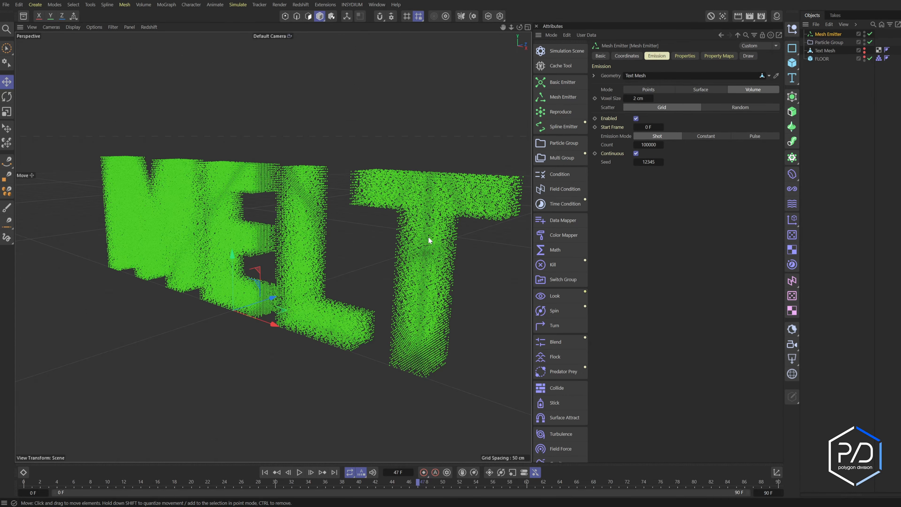
pyautogui.middleClick(444, 234)
pyautogui.middleClick(171, 325)
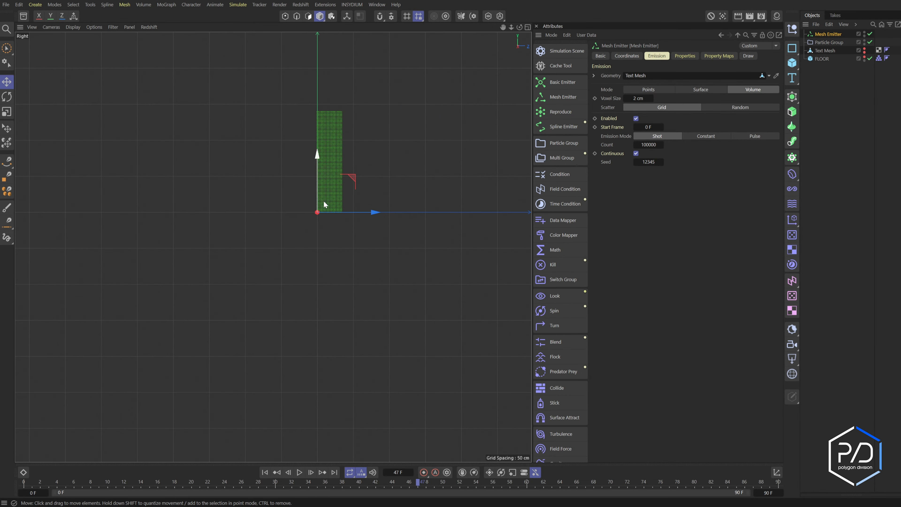
pyautogui.scroll(3, 374, 132)
pyautogui.scroll(3, 385, 126)
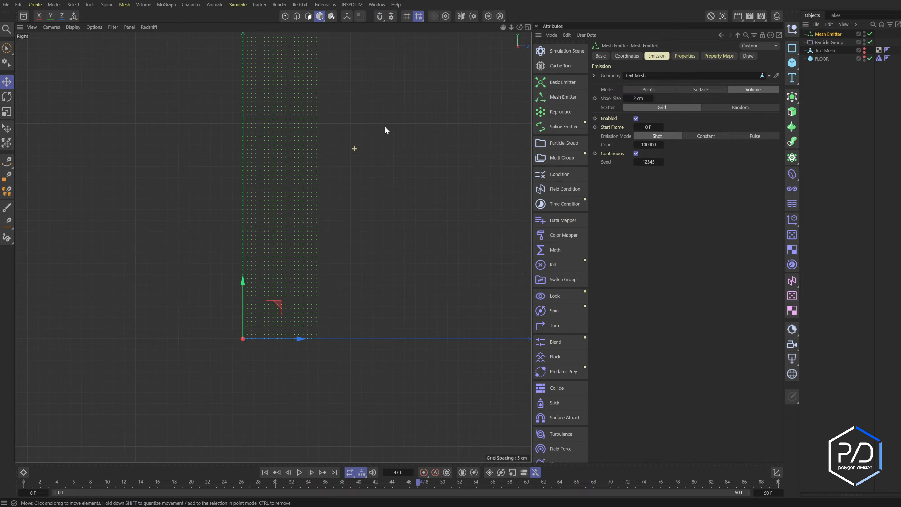
pyautogui.middleClick(374, 186)
pyautogui.middleClick(230, 149)
pyautogui.keyDown('alt'); pyautogui.moveTo(403, 227); pyautogui.dragTo(440, 253); pyautogui.keyUp('alt')
pyautogui.keyDown('alt'); pyautogui.moveTo(431, 247); pyautogui.dragTo(397, 257, button='right'); pyautogui.keyUp('alt')
pyautogui.keyDown('alt'); pyautogui.moveTo(472, 256); pyautogui.dragTo(248, 256, button='middle'); pyautogui.keyUp('alt')
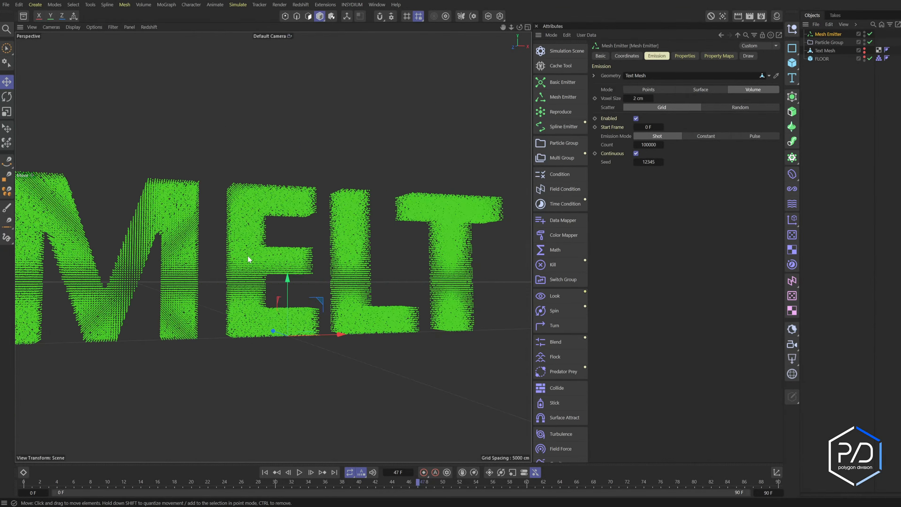
pyautogui.keyDown('alt'); pyautogui.moveTo(316, 252); pyautogui.dragTo(407, 282); pyautogui.keyUp('alt')
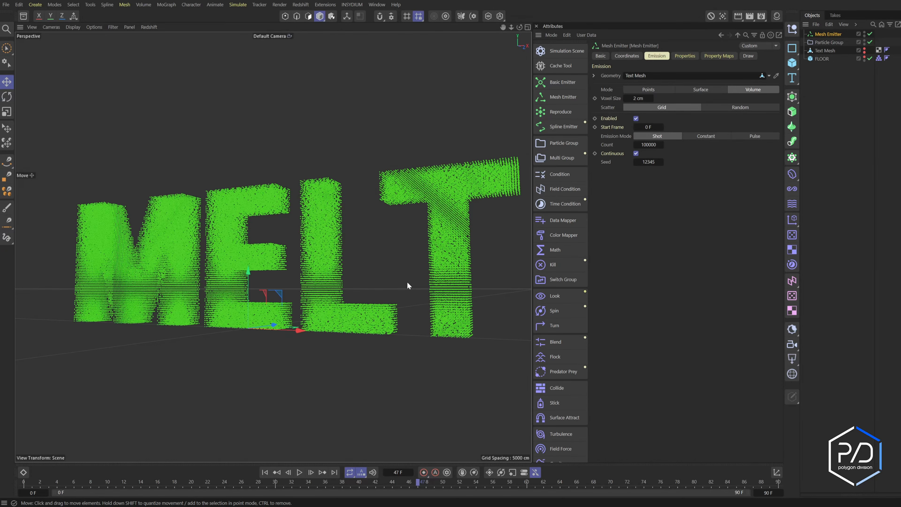
# Add a Volume Builder and a Volume Mesher to the scene, with the builder nested under the mesher
pyautogui.click(817, 87)
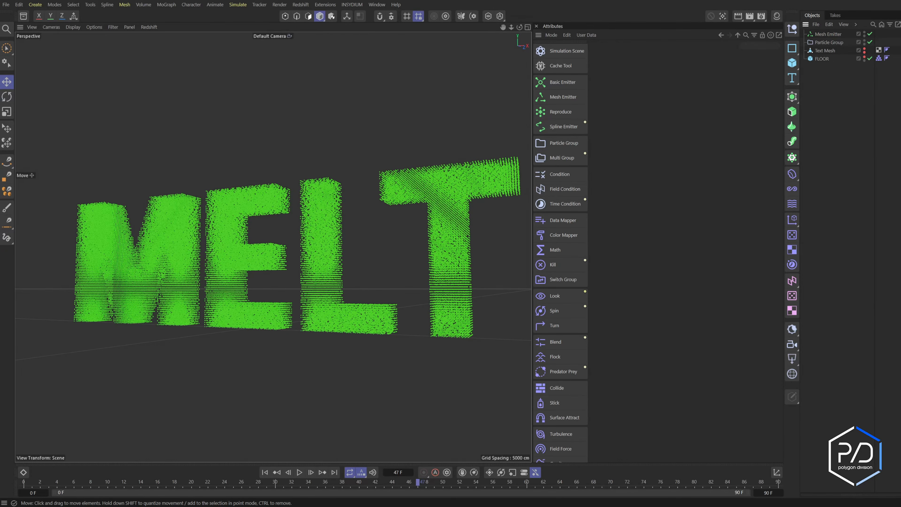
pyautogui.click(145, 6)
pyautogui.click(146, 12)
pyautogui.click(151, 26)
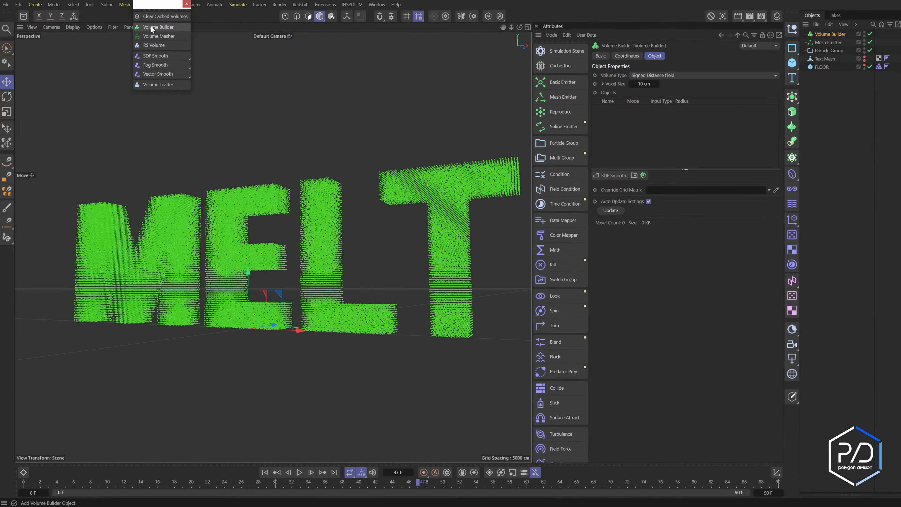
pyautogui.click(154, 35)
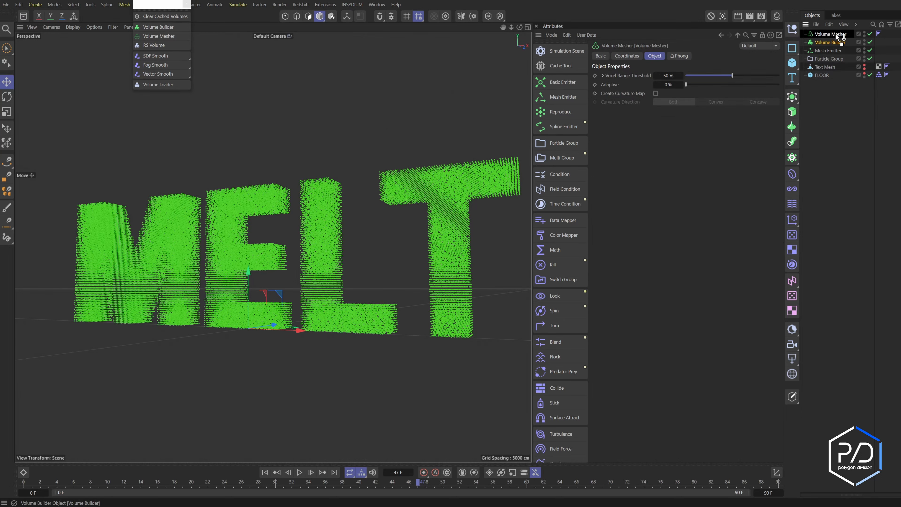
# Add the Particle Group to the Volume Builder's objects and set the builder's voxel size to 2 cm
pyautogui.click(833, 59)
pyautogui.moveTo(626, 127); pyautogui.dragTo(624, 123)
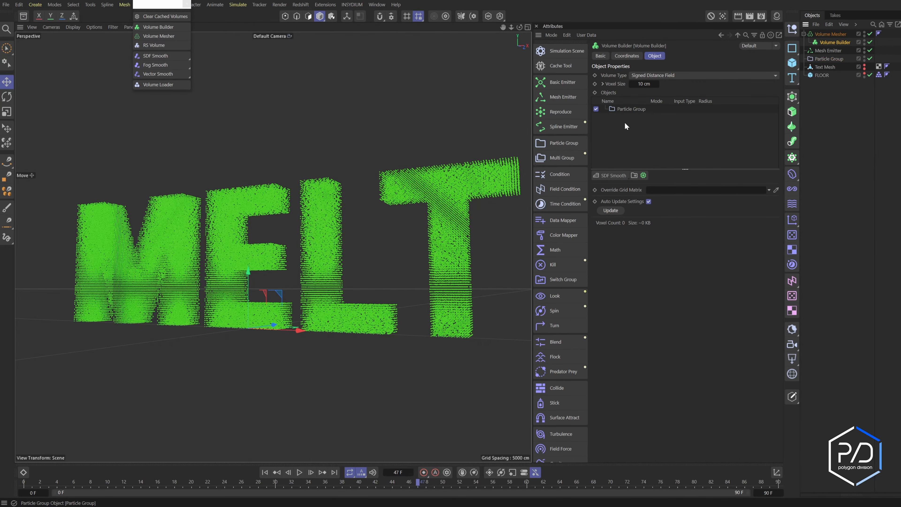
pyautogui.doubleClick(643, 83)
pyautogui.write('1')
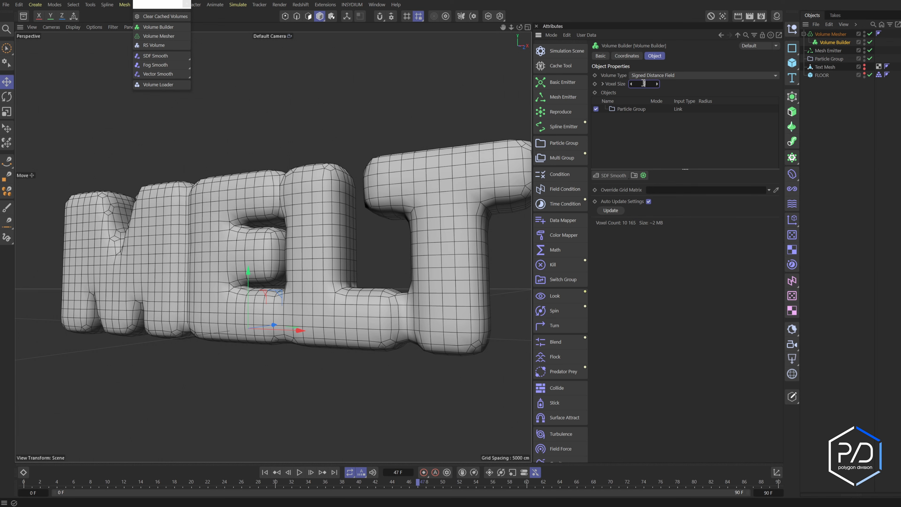
pyautogui.press('Return')
# Set the Particle Group's radius in the Volume Builder to 2 cm, with the builder and mesher switched off during the change
pyautogui.click(828, 50)
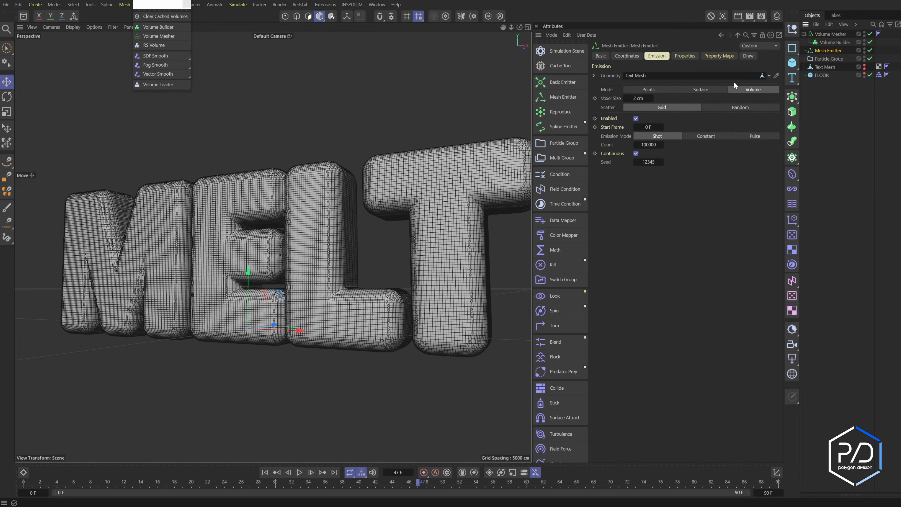
pyautogui.click(834, 42)
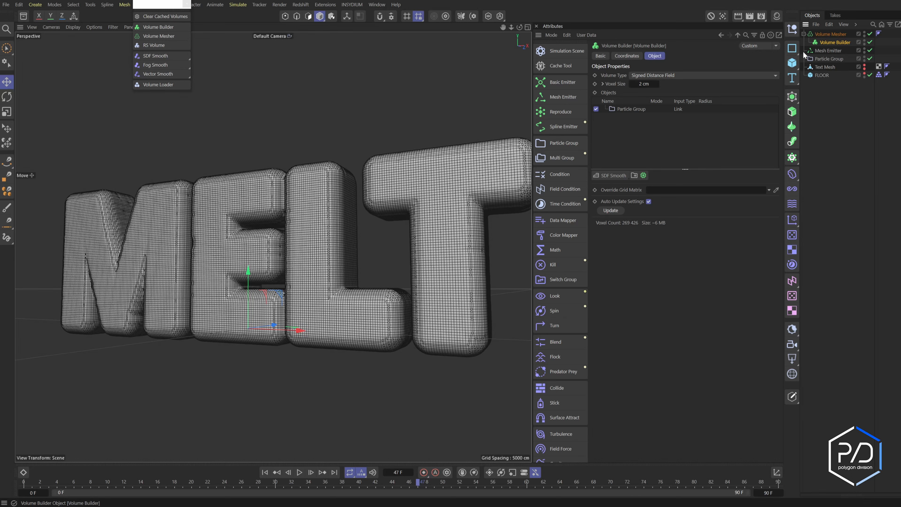
pyautogui.click(631, 108)
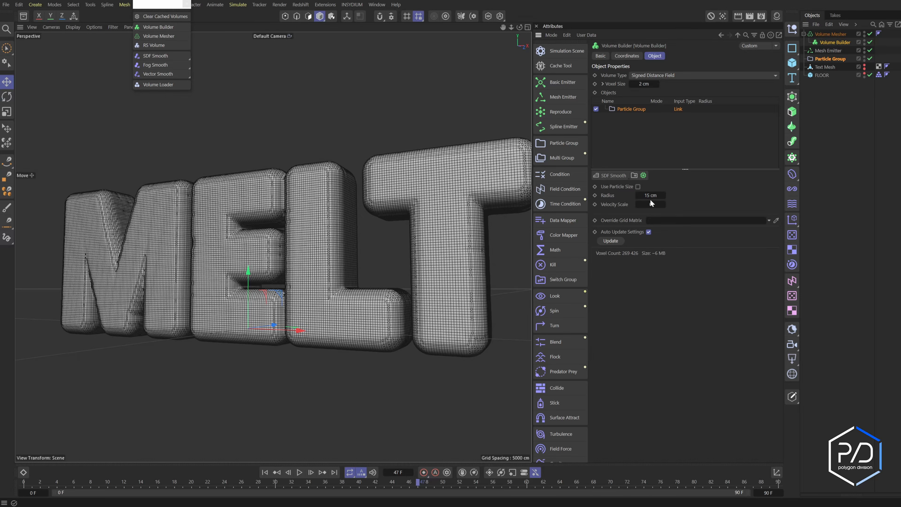
pyautogui.moveTo(869, 43); pyautogui.dragTo(869, 34)
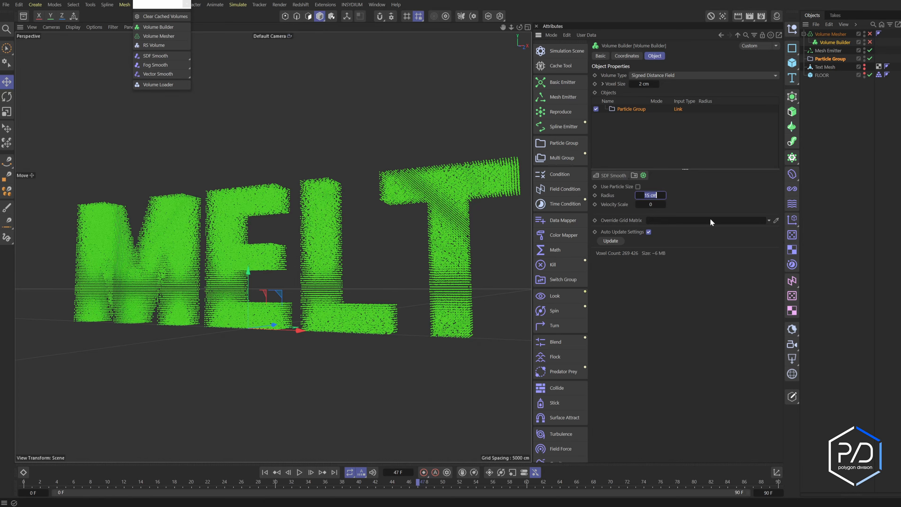
pyautogui.write('2')
pyautogui.press('Return')
pyautogui.scroll(6, 421, 317)
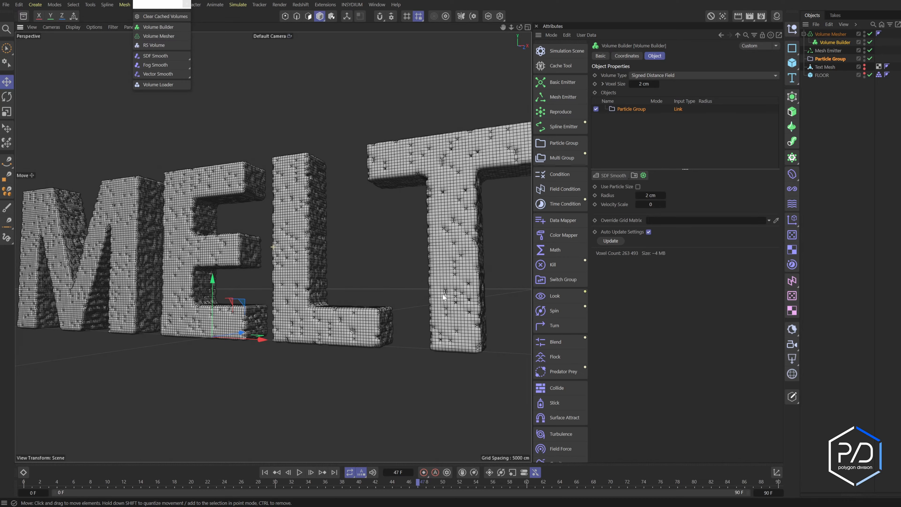
pyautogui.scroll(1, 445, 291)
pyautogui.keyDown('alt'); pyautogui.moveTo(436, 294); pyautogui.dragTo(426, 278); pyautogui.keyUp('alt')
# Set the Mesh Emitter's count to 150000 and replay the simulation from the first frame
pyautogui.click(828, 51)
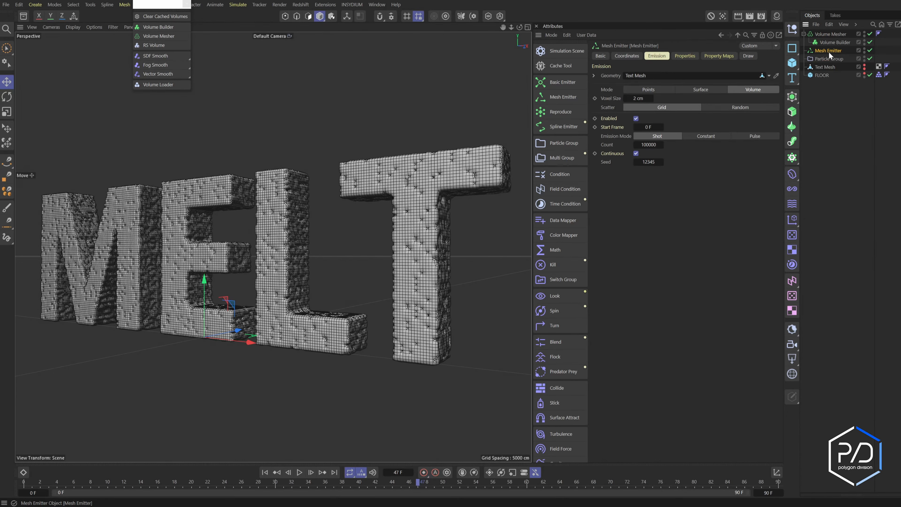
pyautogui.doubleClick(646, 145)
pyautogui.click(730, 186)
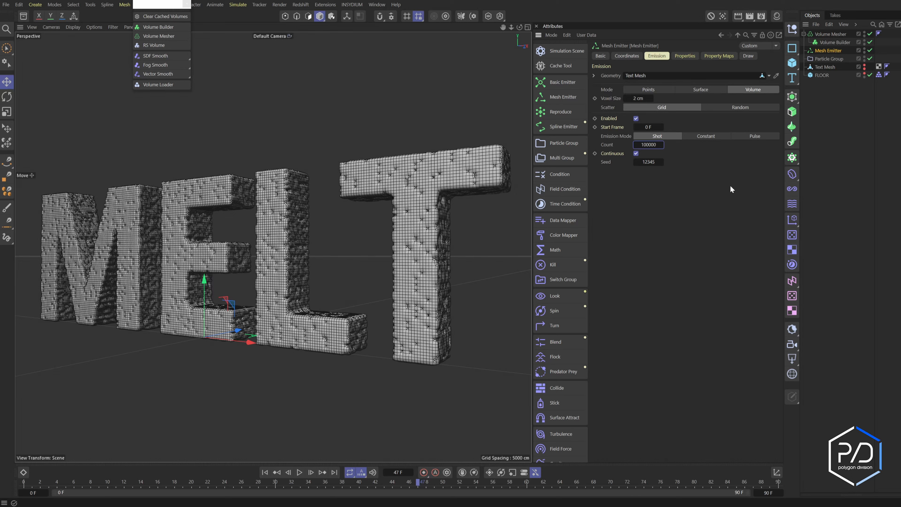
pyautogui.write('2')
pyautogui.press('Return')
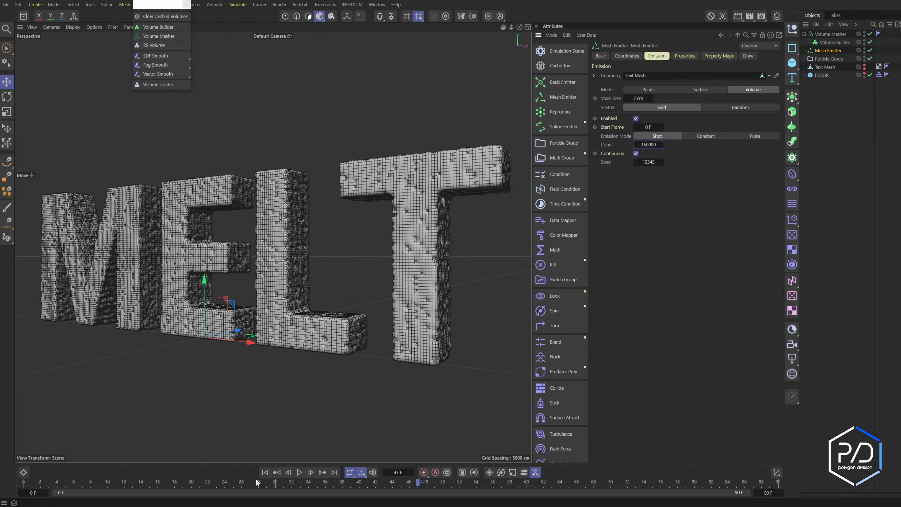
pyautogui.click(264, 472)
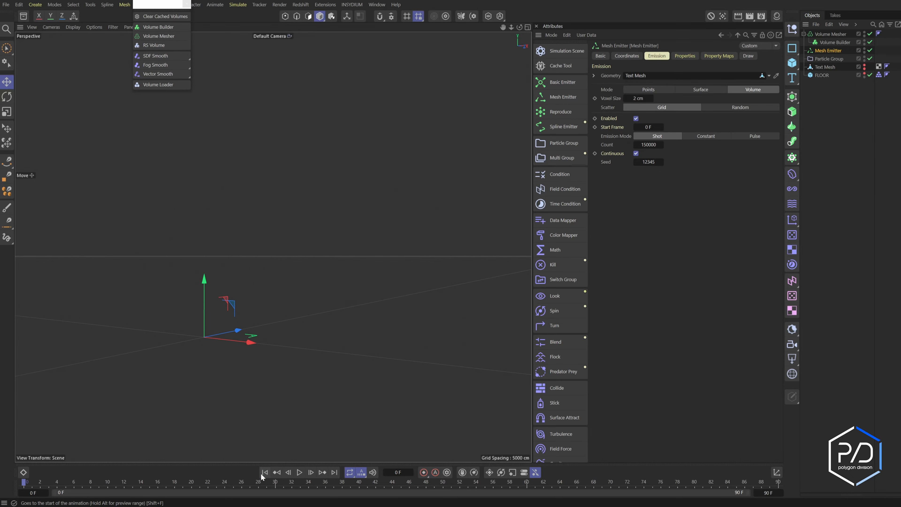
pyautogui.click(299, 472)
# Set the Mesh Emitter's count to 200000 and run the simulation to frame 10 to refill the letters
pyautogui.click(649, 144)
pyautogui.write('200000')
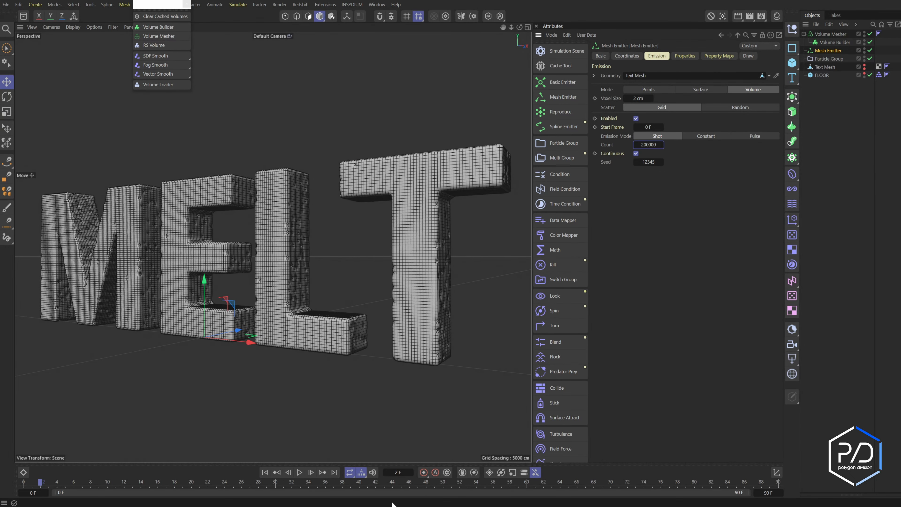
pyautogui.click(300, 472)
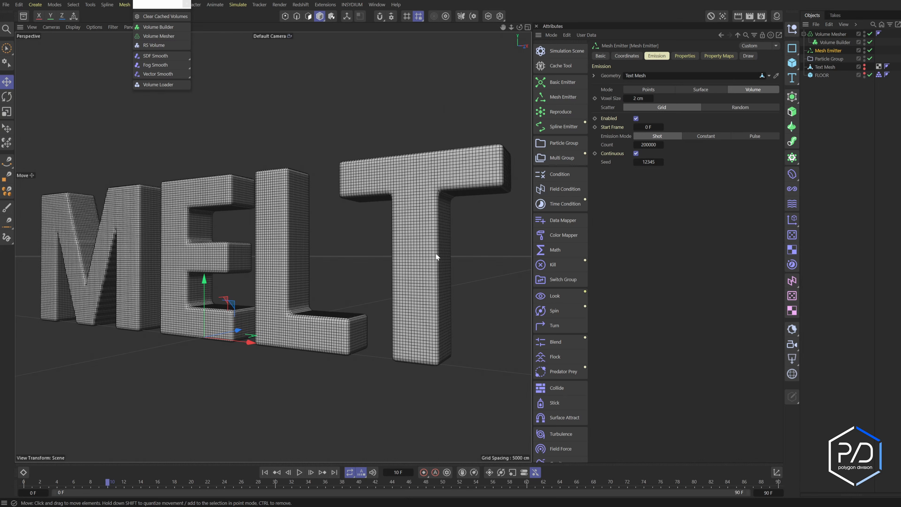
pyautogui.keyDown('alt'); pyautogui.moveTo(438, 236); pyautogui.dragTo(438, 266); pyautogui.keyUp('alt')
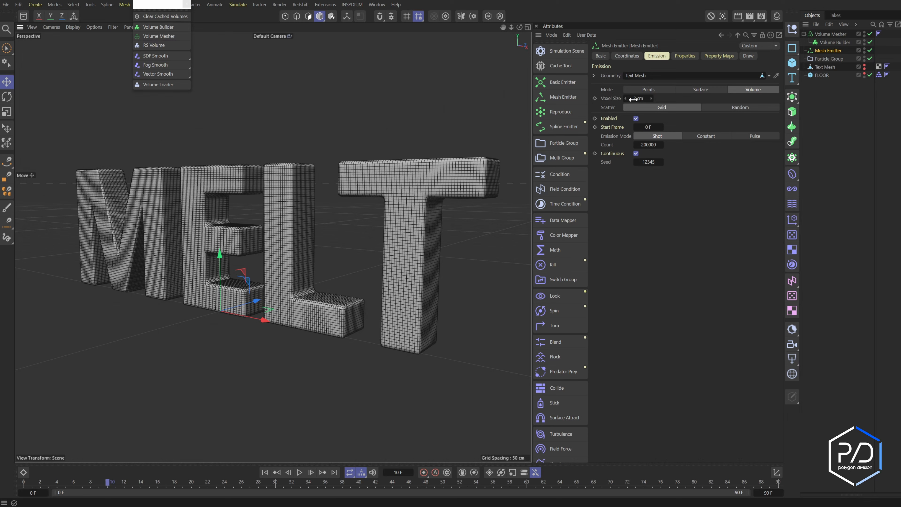
pyautogui.click(633, 100)
pyautogui.write('1')
pyautogui.press('Up')
pyautogui.press('Right')
pyautogui.press('Down')
pyautogui.press('Up')
# Try a finer voxel size of 1.5 cm on the Volume Builder
pyautogui.click(836, 42)
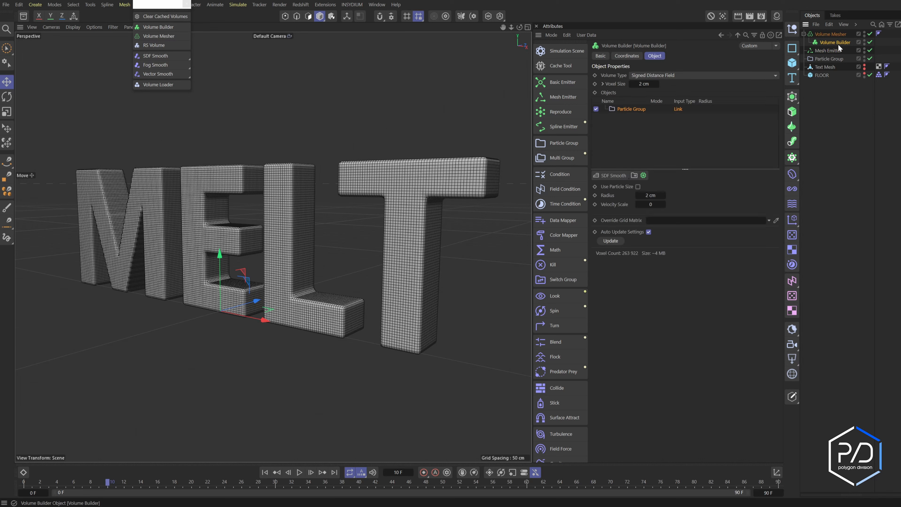
pyautogui.click(638, 84)
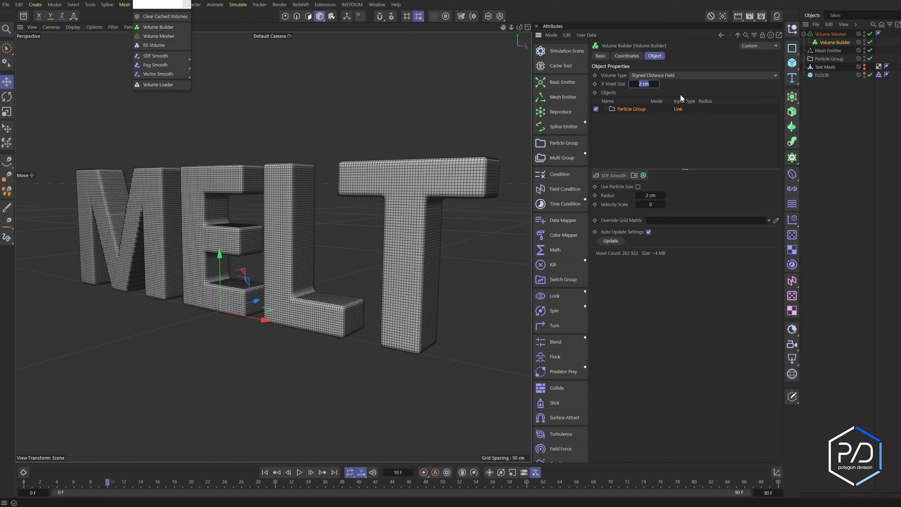
pyautogui.write('1.5')
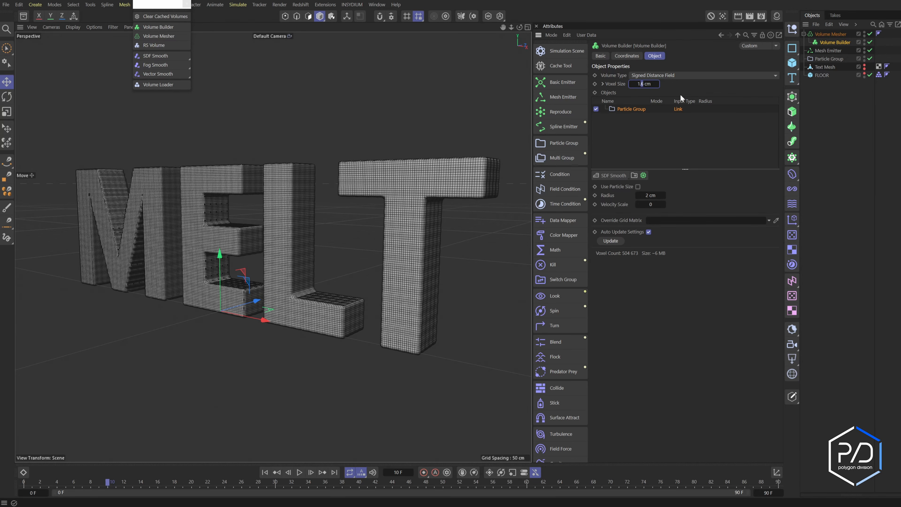
pyautogui.click(822, 177)
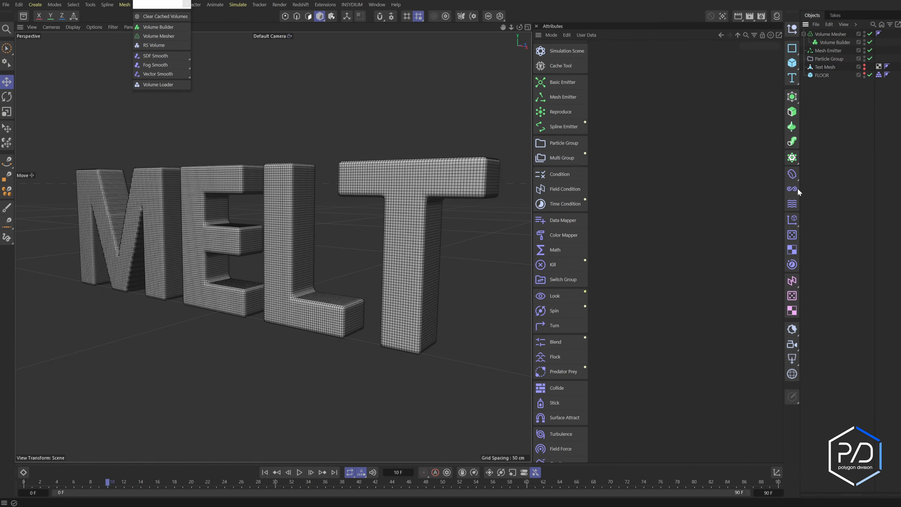
# Add a Cube, try it as the Mesh Emitter's geometry in place of the Text Mesh, and play the simulation to frame 16
pyautogui.keyDown('alt'); pyautogui.moveTo(350, 227); pyautogui.dragTo(337, 249); pyautogui.keyUp('alt')
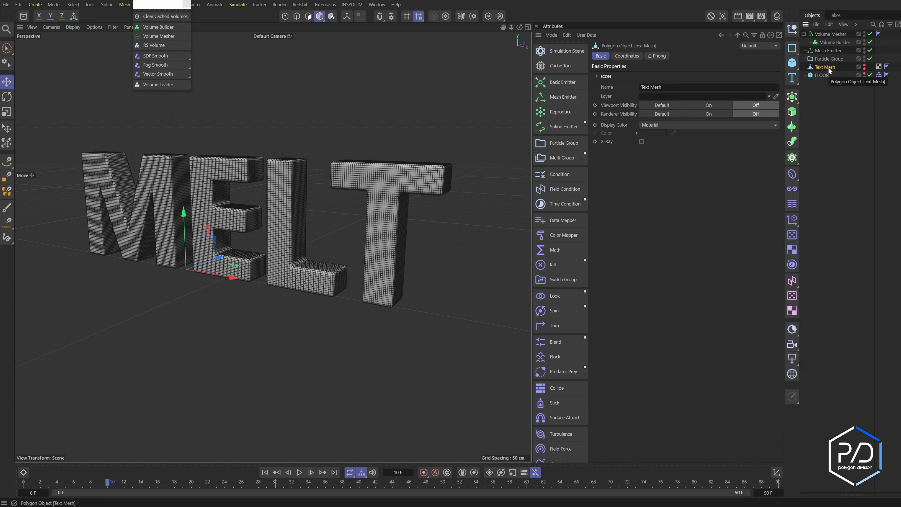
pyautogui.click(828, 51)
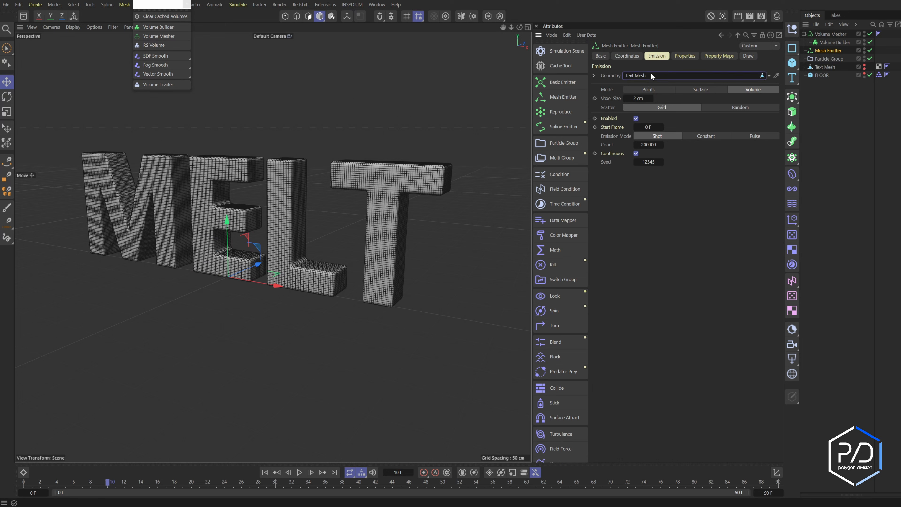
pyautogui.click(792, 63)
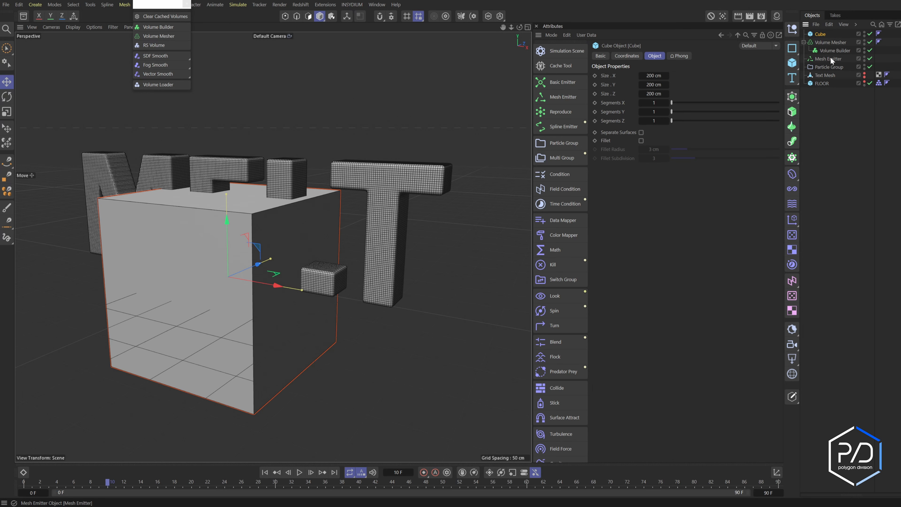
pyautogui.click(830, 59)
pyautogui.moveTo(821, 34); pyautogui.dragTo(652, 76)
pyautogui.click(300, 473)
pyautogui.click(299, 472)
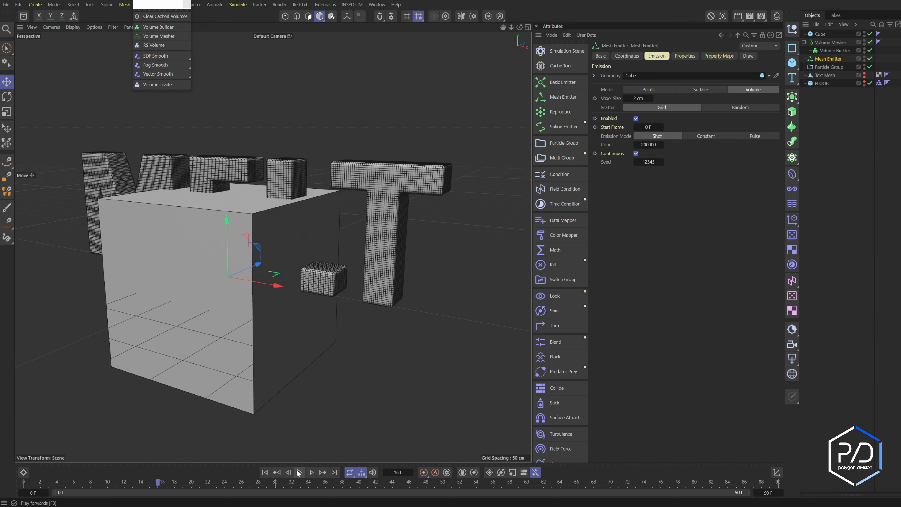
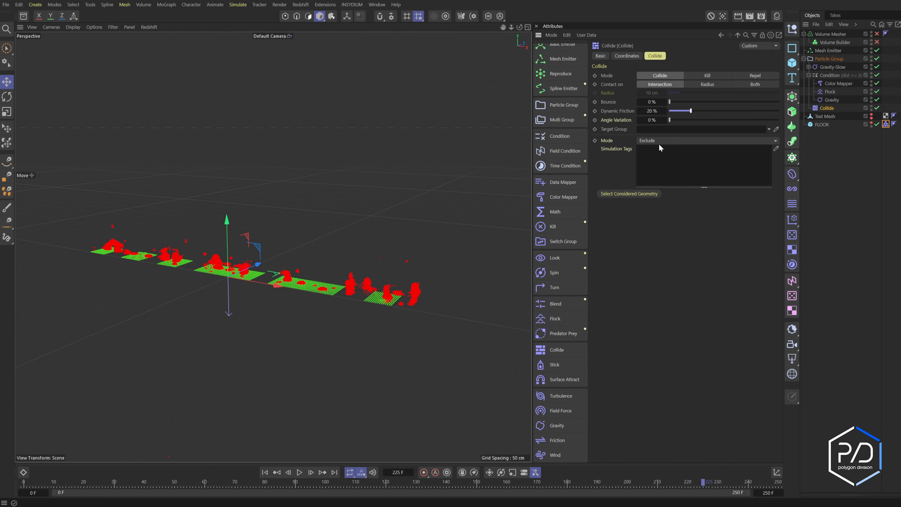
# Play the simulation from frame 0 to about frame 232 to check how the particles settle on the floor, and rewind to the start
pyautogui.click(265, 472)
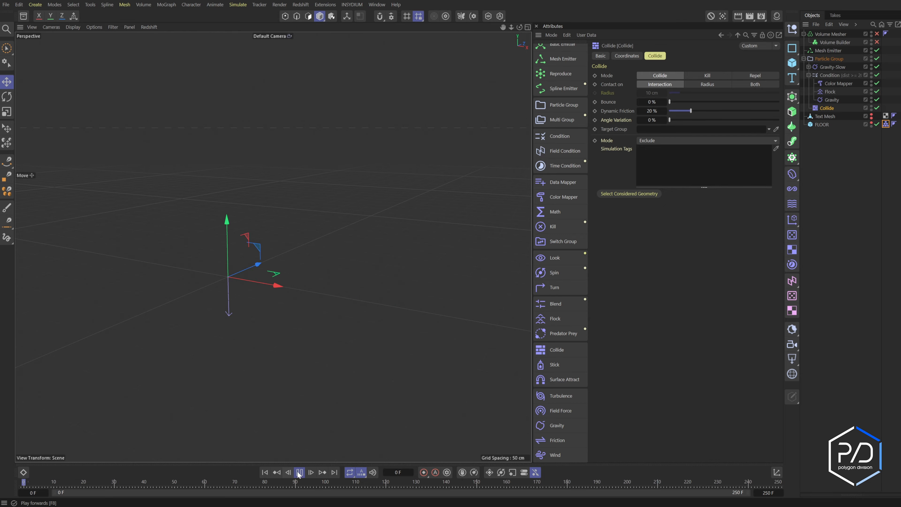
pyautogui.click(299, 472)
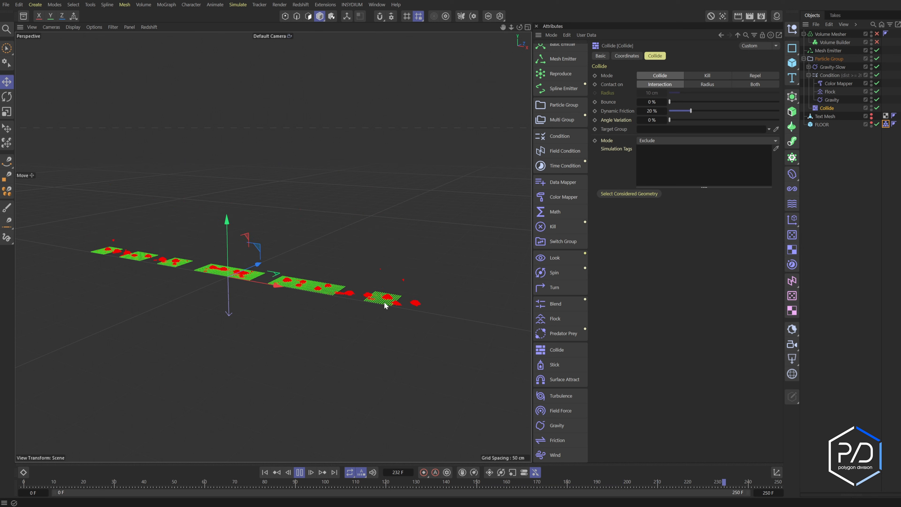
pyautogui.click(300, 473)
pyautogui.click(265, 473)
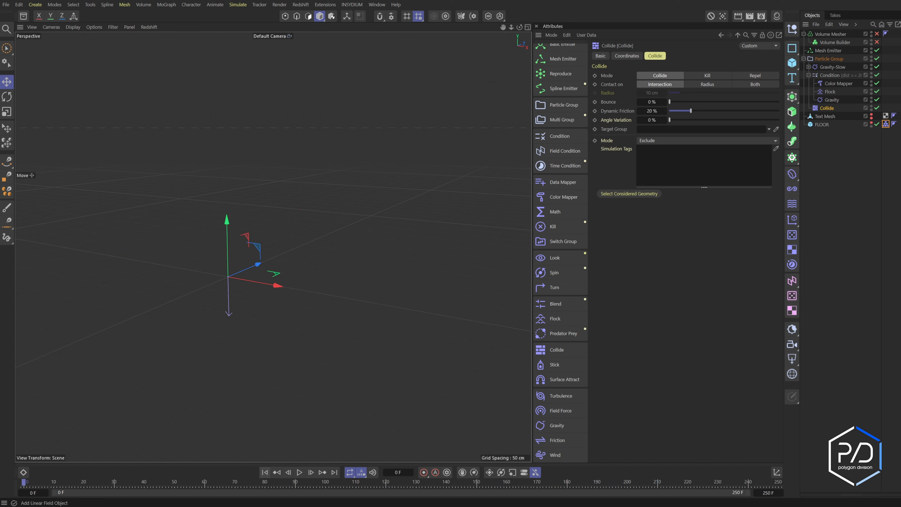
# Add a Field Condition and place it inside the Particle Group between the Condition and Collide objects
pyautogui.click(808, 75)
pyautogui.click(820, 140)
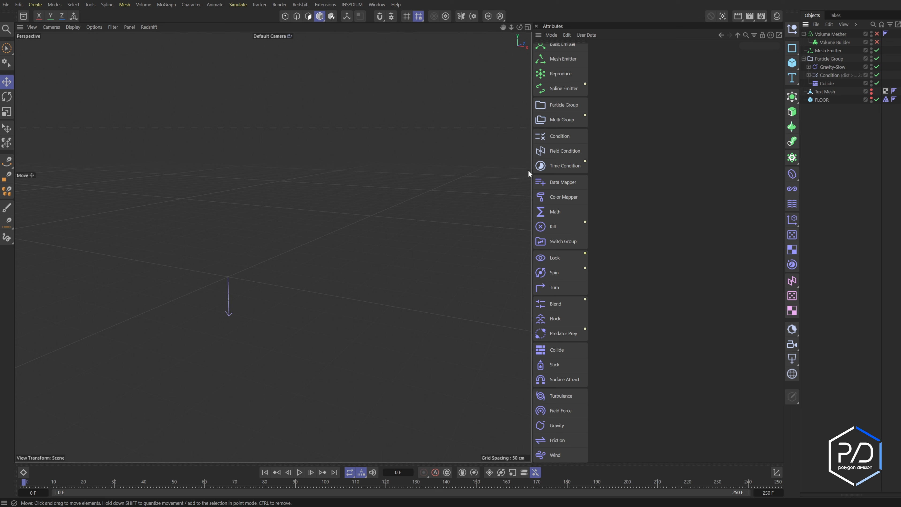
pyautogui.click(550, 151)
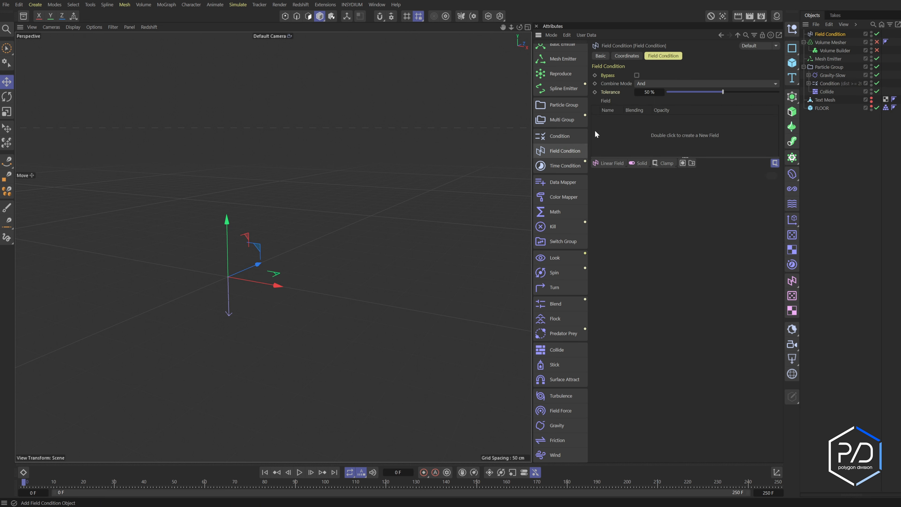
pyautogui.moveTo(829, 34); pyautogui.dragTo(833, 87)
pyautogui.click(837, 75)
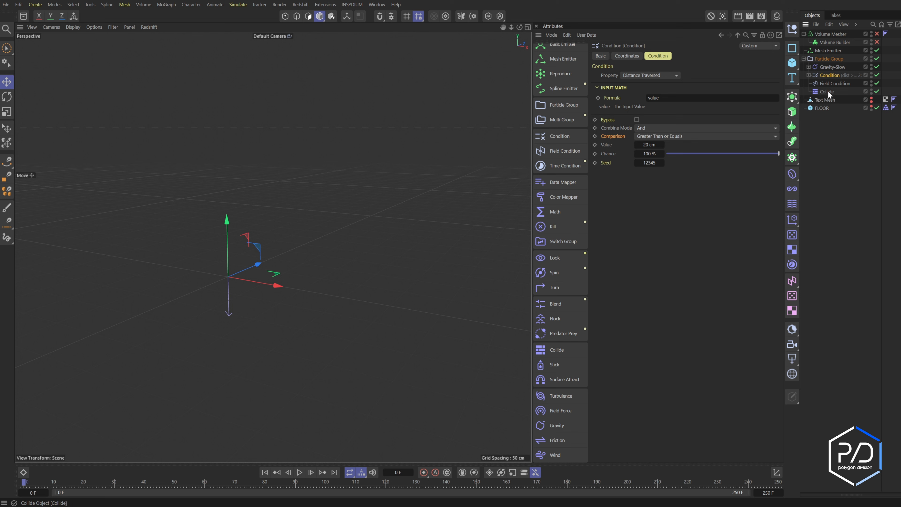
# Add a Linear Field to the Field Condition, with its direction set to -Y and its length to 2 cm
pyautogui.click(833, 83)
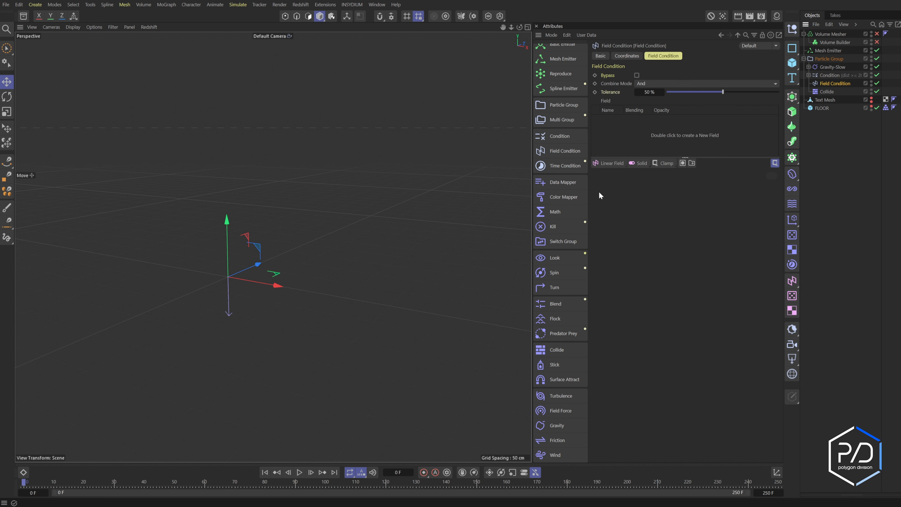
pyautogui.click(608, 163)
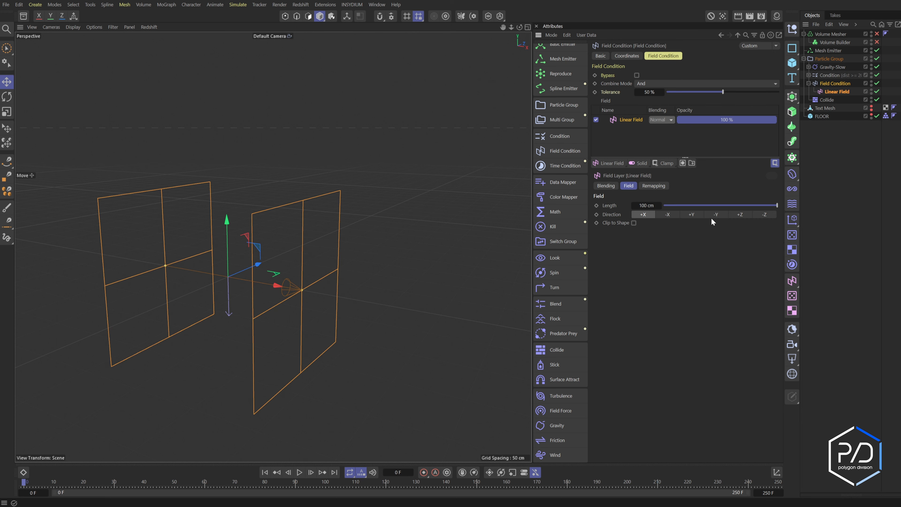
pyautogui.click(715, 215)
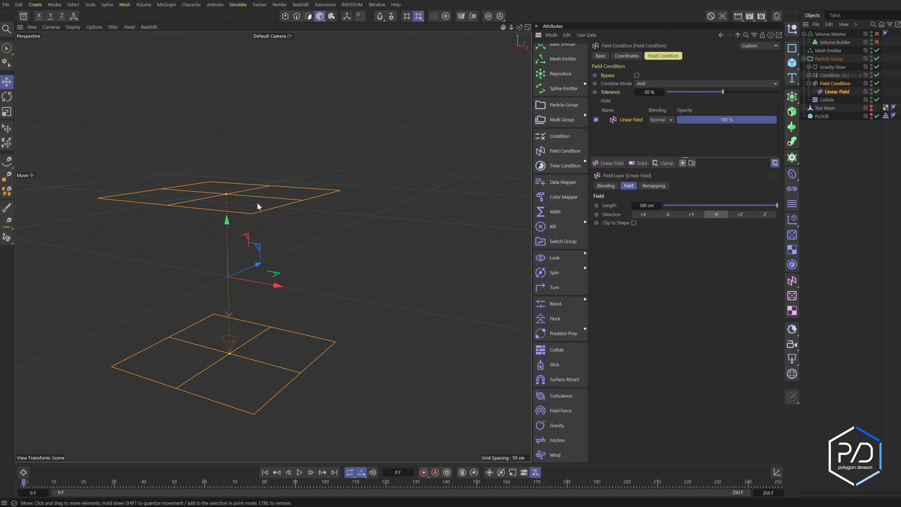
pyautogui.moveTo(227, 194); pyautogui.dragTo(227, 263)
pyautogui.click(648, 205)
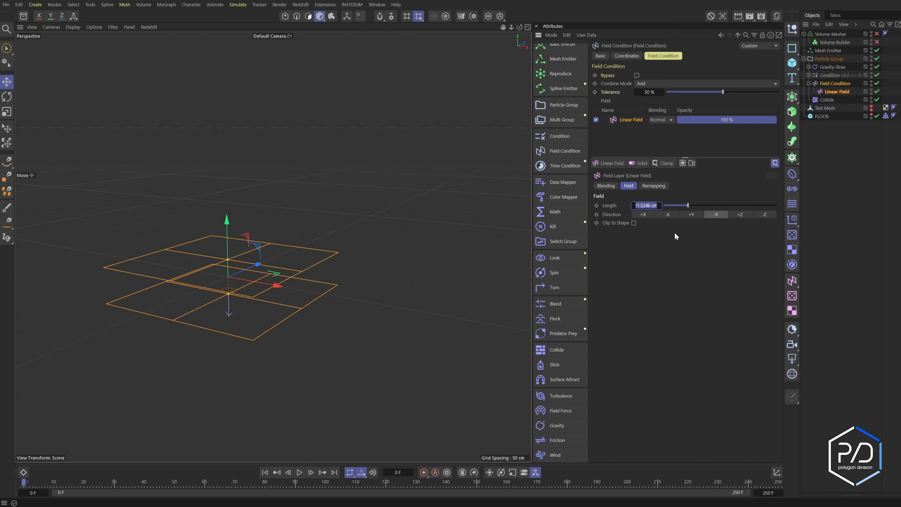
pyautogui.write('2')
pyautogui.press('Return')
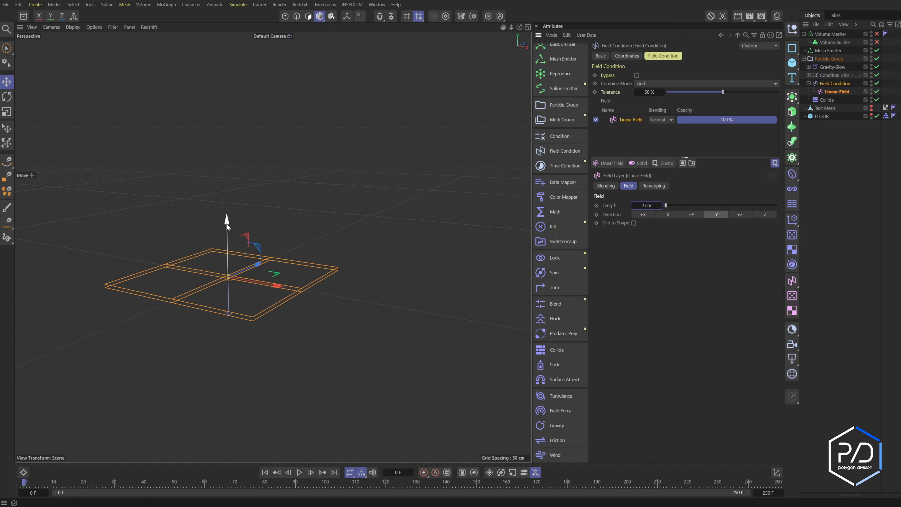
# Advance to frame 3 and raise the Field Condition to a Y position of about 8.65 cm, using the front view
pyautogui.click(626, 56)
pyautogui.middleClick(227, 219)
pyautogui.middleClick(467, 297)
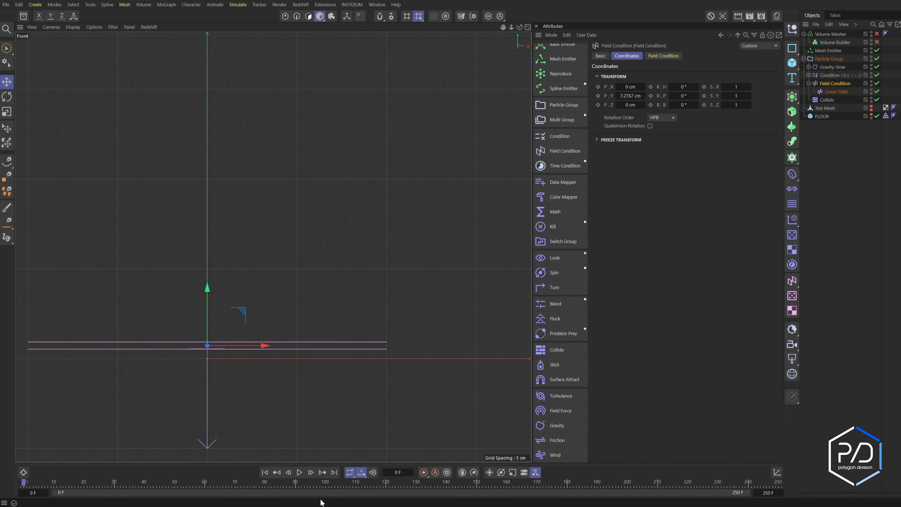
pyautogui.click(310, 473)
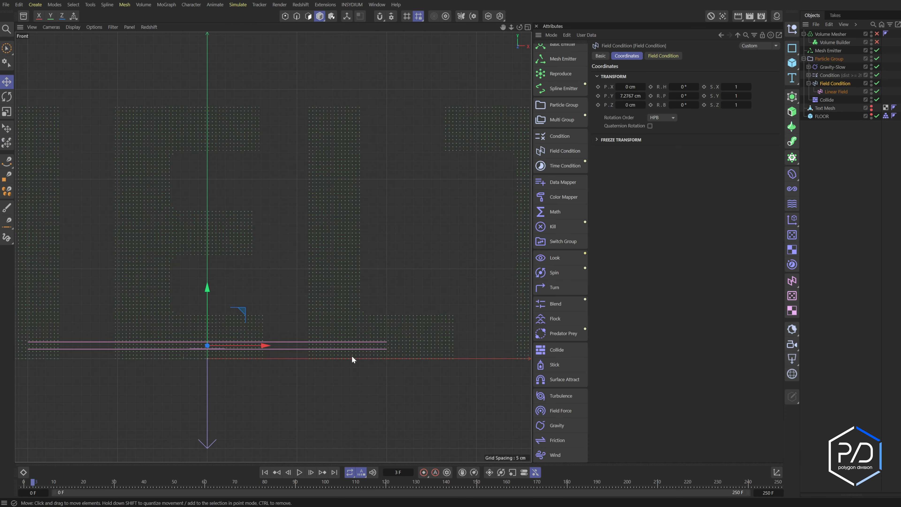
pyautogui.moveTo(210, 294); pyautogui.dragTo(216, 292)
pyautogui.press('F1')
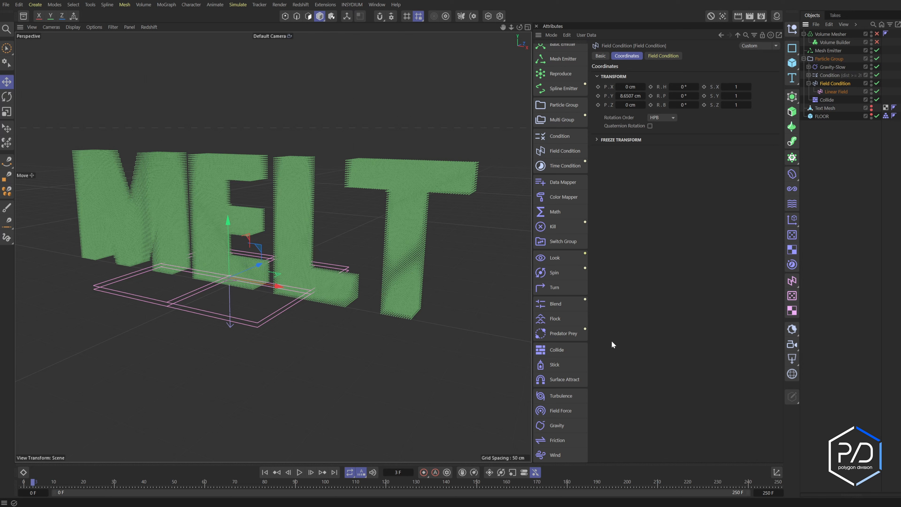
# Add a Flock object to the Field Condition, place it below the Linear Field, and open its Flock settings
pyautogui.click(569, 322)
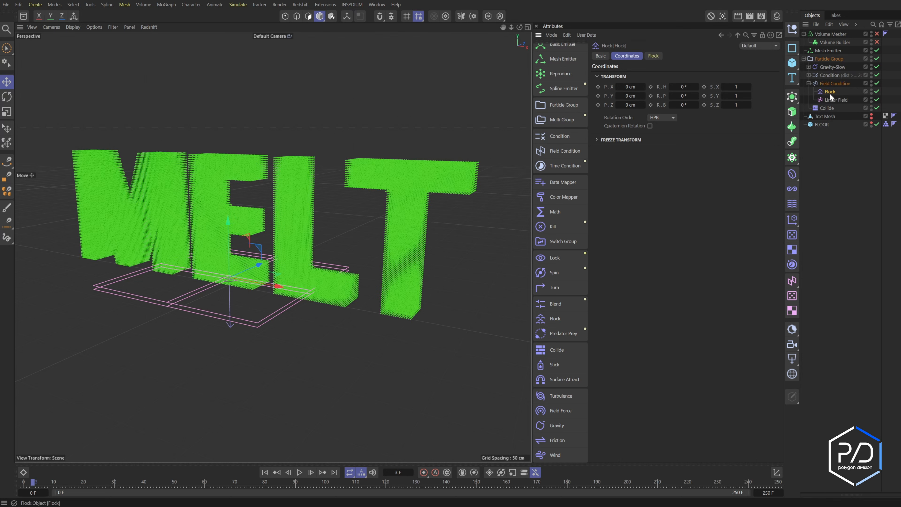
pyautogui.moveTo(831, 95); pyautogui.dragTo(833, 104)
pyautogui.click(652, 56)
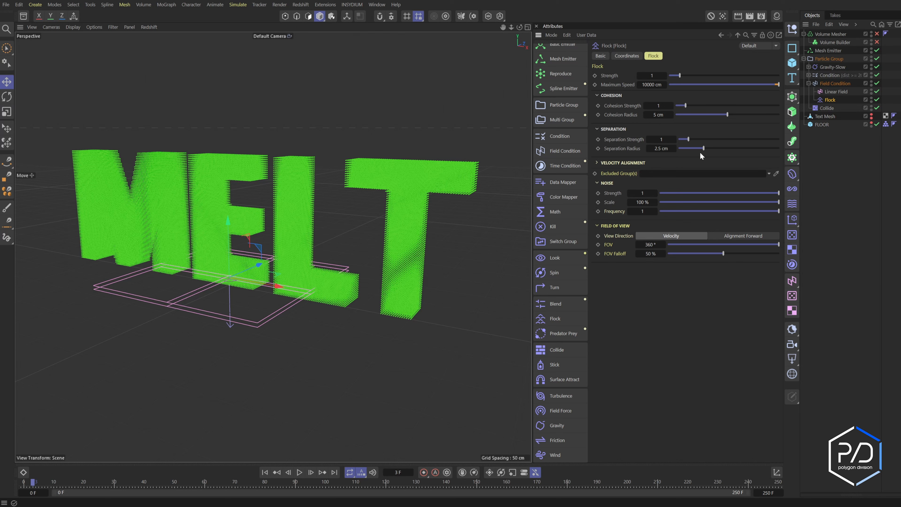
# Set the Flock's cohesion strength to 0.5 and its cohesion radius to 10 cm
pyautogui.click(661, 106)
pyautogui.press('Tab')
pyautogui.press('Return')
pyautogui.click(657, 149)
# Play the simulation from the start and try a Flock separation strength of 2.5 during playback
pyautogui.click(265, 472)
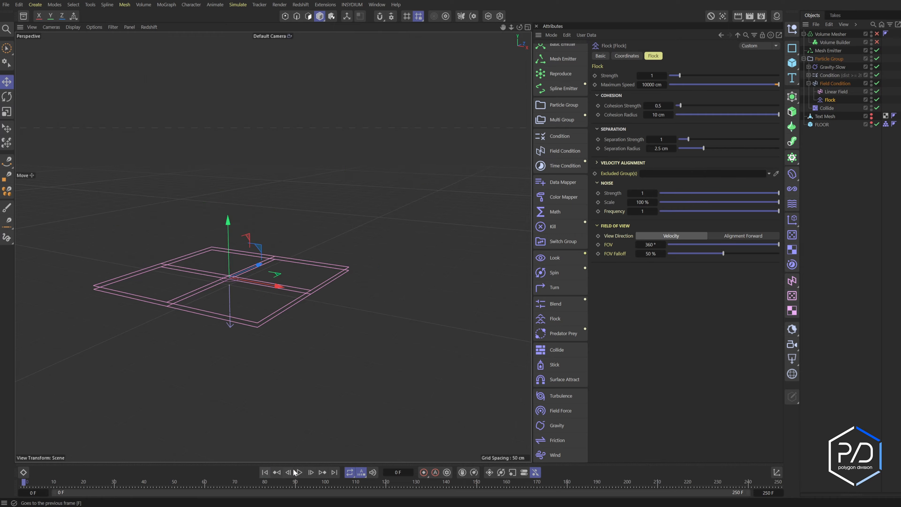
pyautogui.click(300, 472)
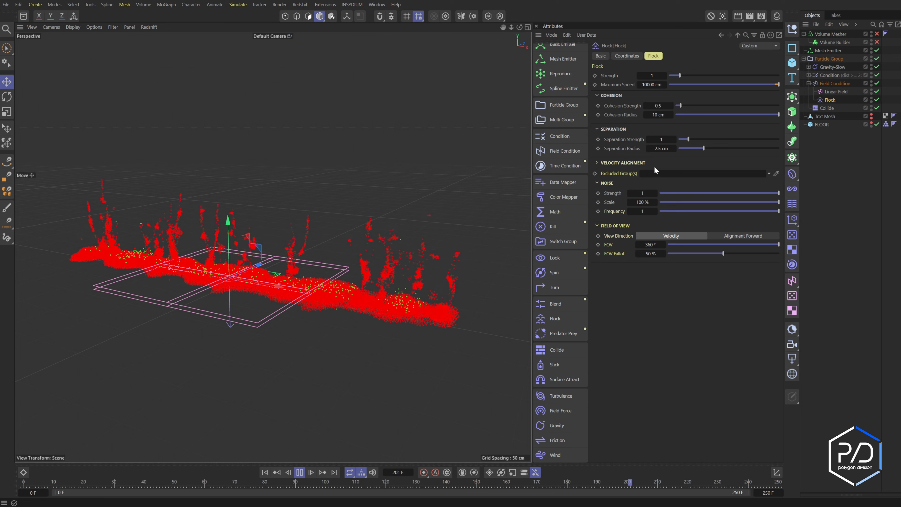
pyautogui.moveTo(688, 139); pyautogui.dragTo(701, 139)
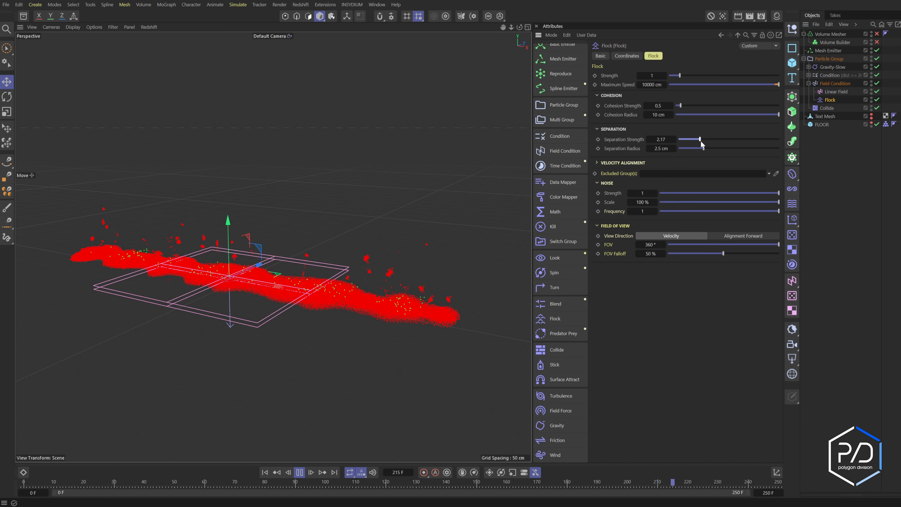
pyautogui.click(704, 141)
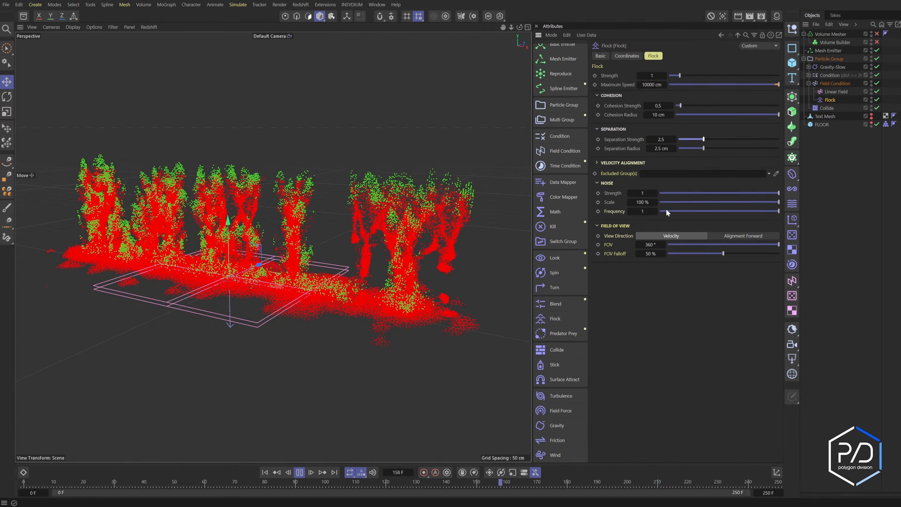
# Set the Flock strength to 0 and keyframe it at frame 50
pyautogui.moveTo(679, 75); pyautogui.dragTo(668, 75)
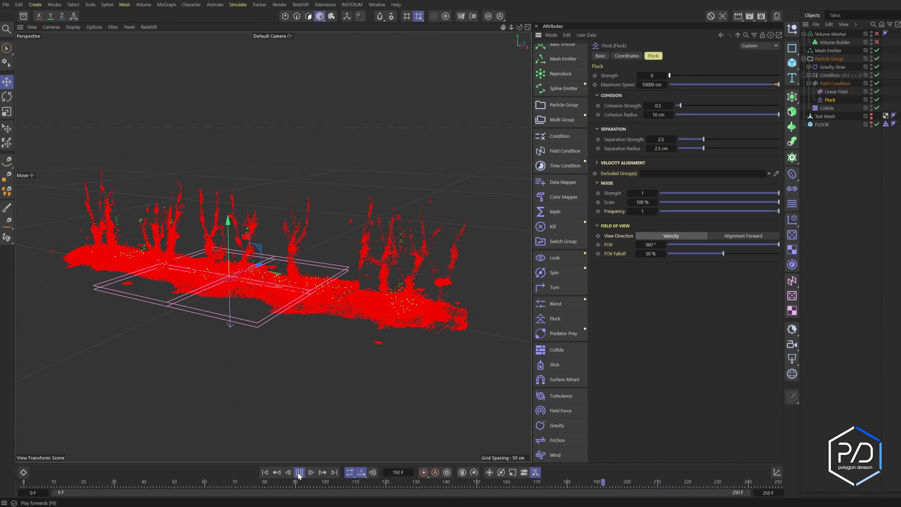
pyautogui.click(265, 472)
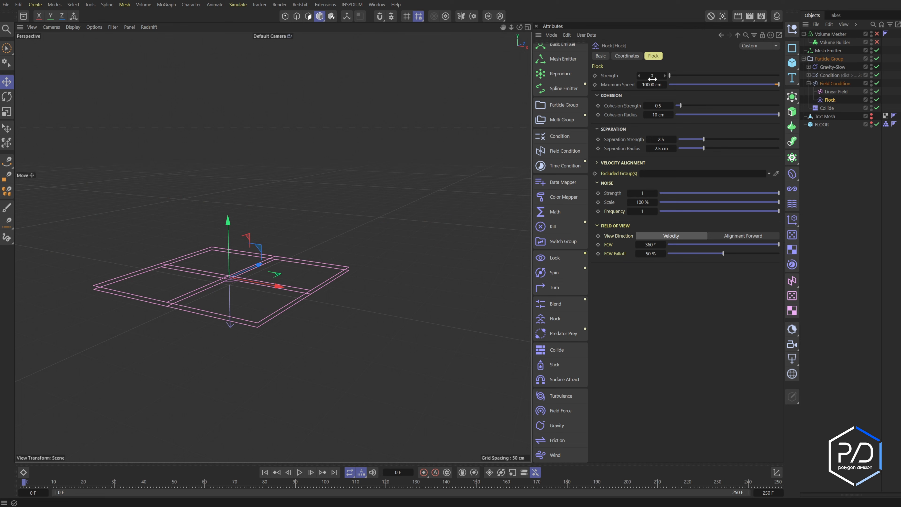
pyautogui.click(300, 472)
pyautogui.click(300, 472)
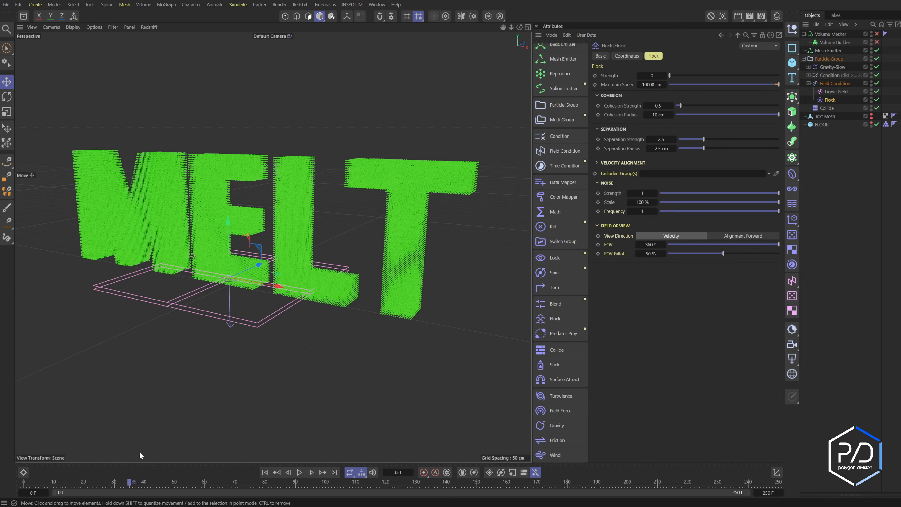
pyautogui.click(299, 472)
pyautogui.click(299, 472)
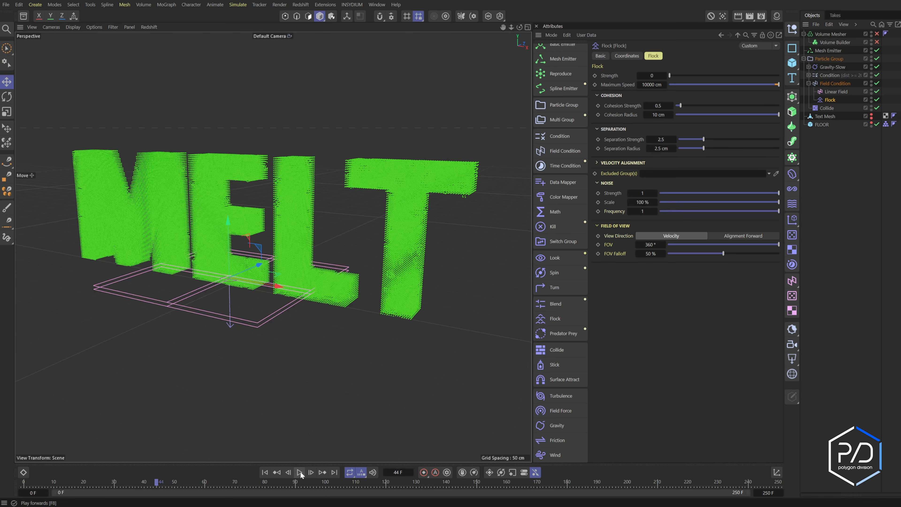
pyautogui.click(311, 473)
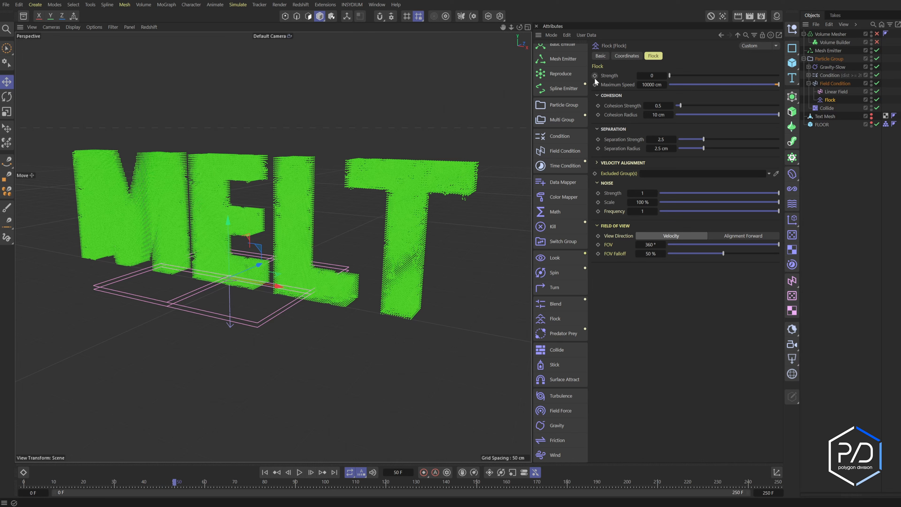
# Keyframe the Flock strength at 1 and move that key to frame 130 on the timeline
pyautogui.click(301, 476)
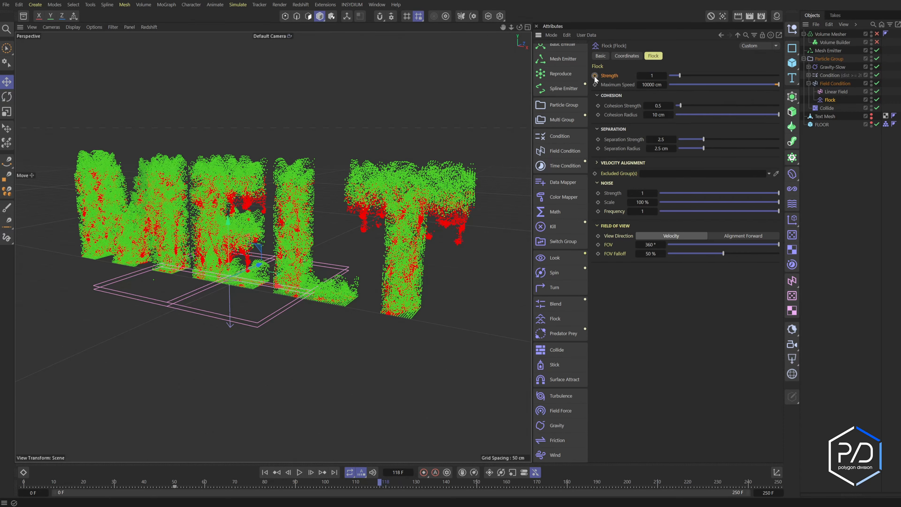
pyautogui.click(300, 472)
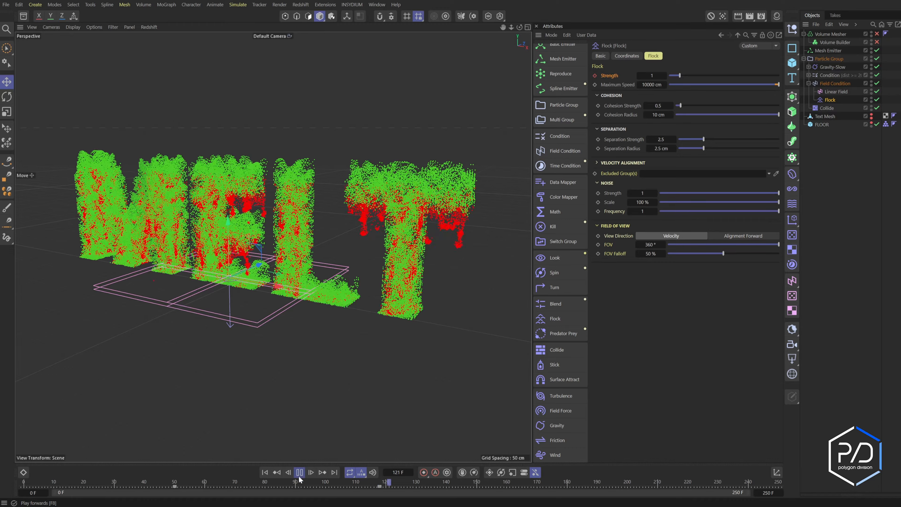
pyautogui.click(389, 487)
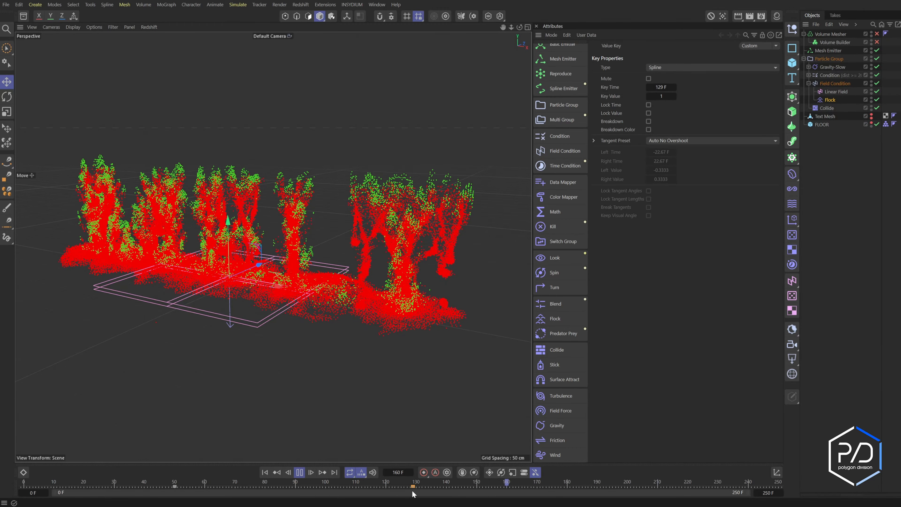
pyautogui.moveTo(412, 492); pyautogui.dragTo(416, 493)
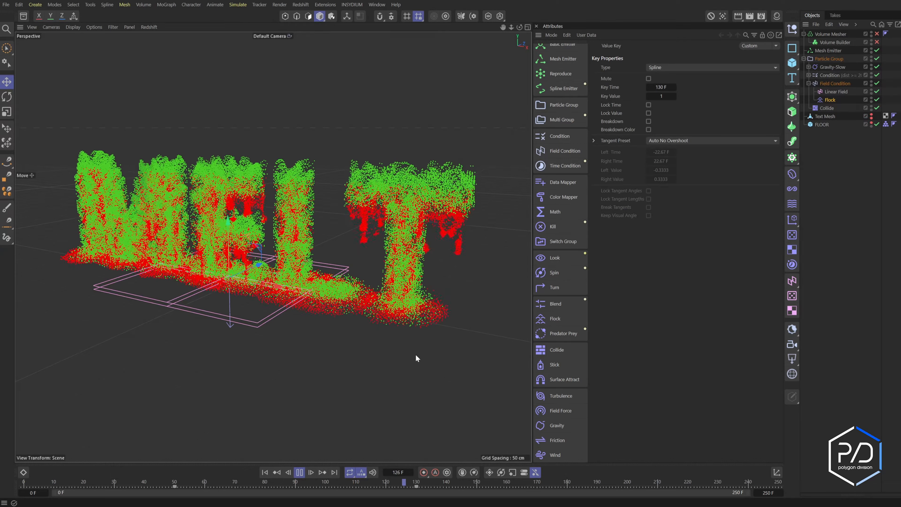
# Set the Flock's separation strength to 1 and its separation radius to 2 cm
pyautogui.click(830, 100)
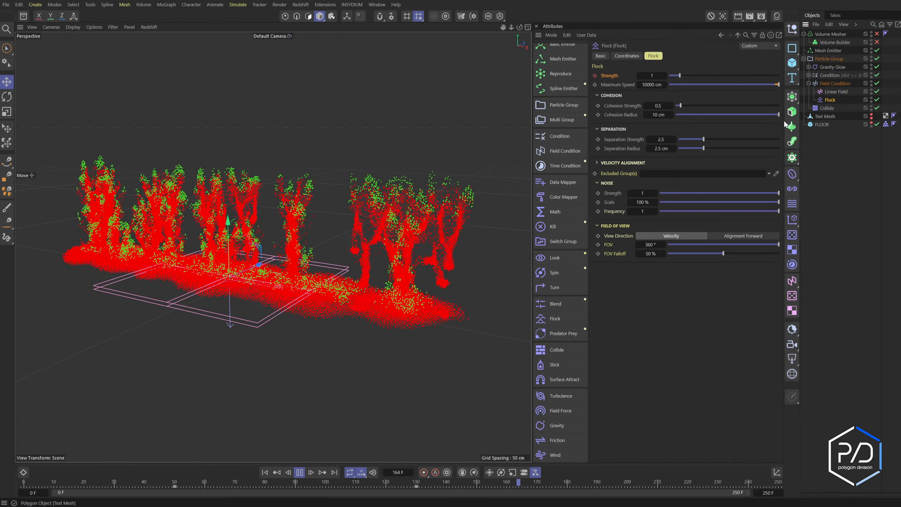
pyautogui.click(661, 139)
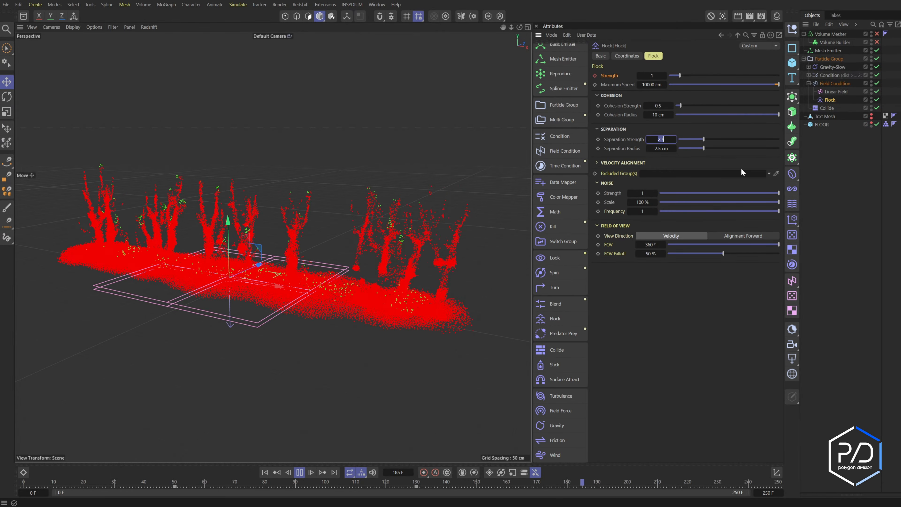
pyautogui.write('1')
pyautogui.press('Return')
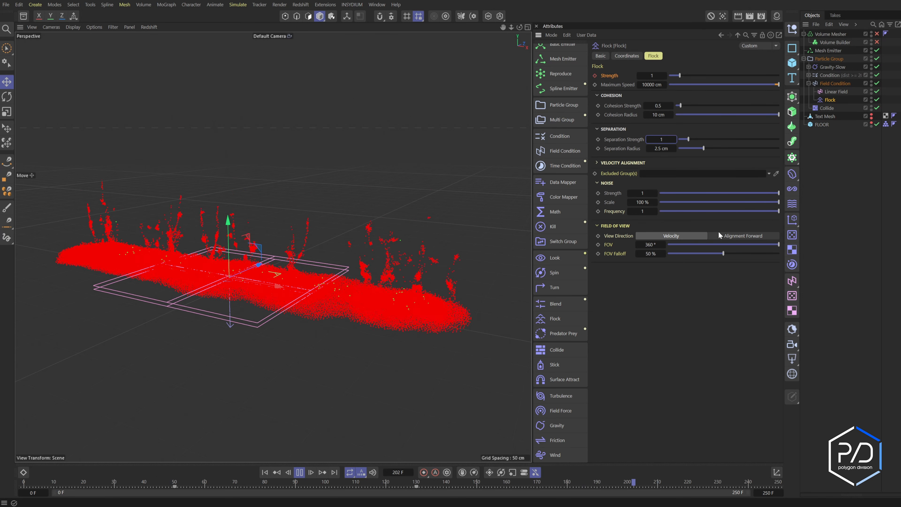
pyautogui.click(660, 148)
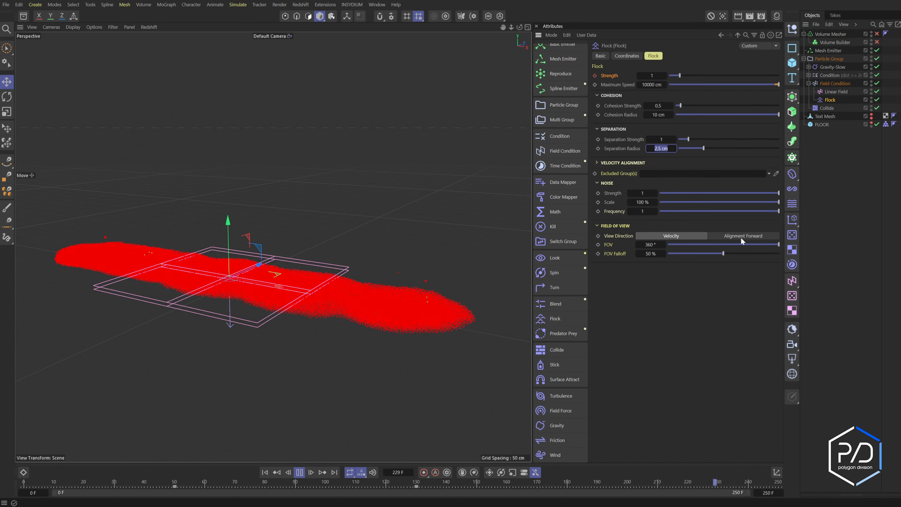
pyautogui.write('2')
pyautogui.press('Return')
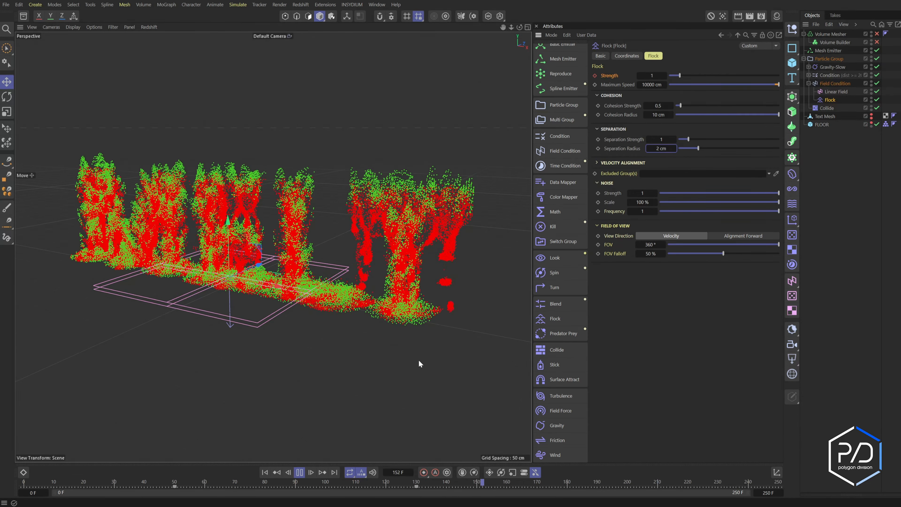
# Stop playback at frame 166 and enable the Volume Builder and Volume Mesher
pyautogui.click(300, 473)
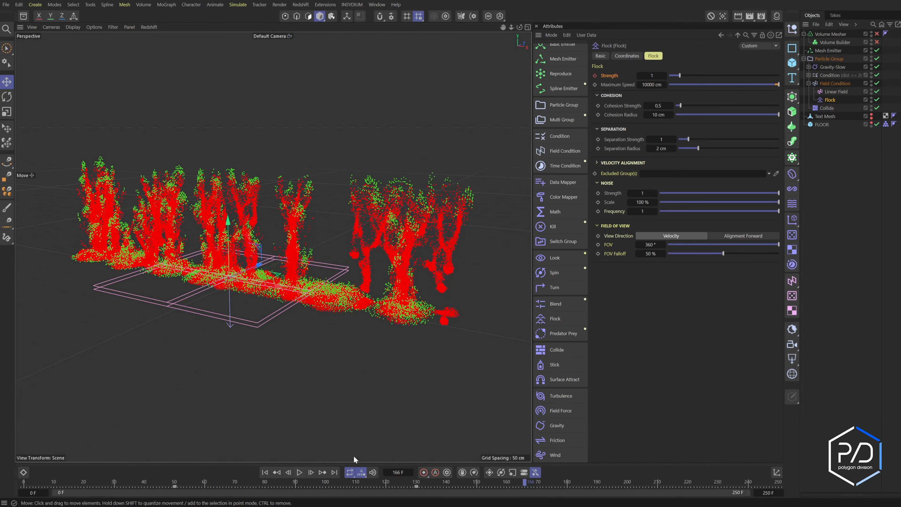
pyautogui.click(877, 42)
pyautogui.click(877, 34)
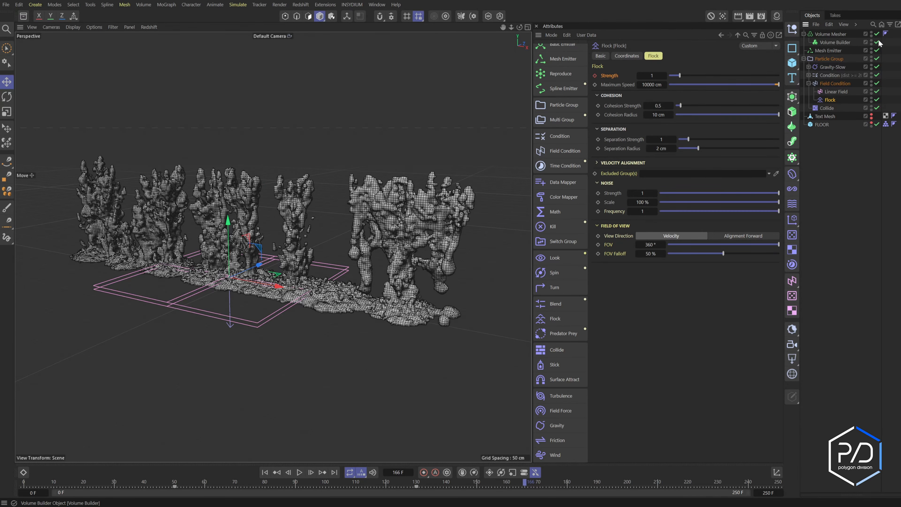
# Replay the simulation from the start to about frame 133 to check the meshed letters up close
pyautogui.scroll(5, 411, 323)
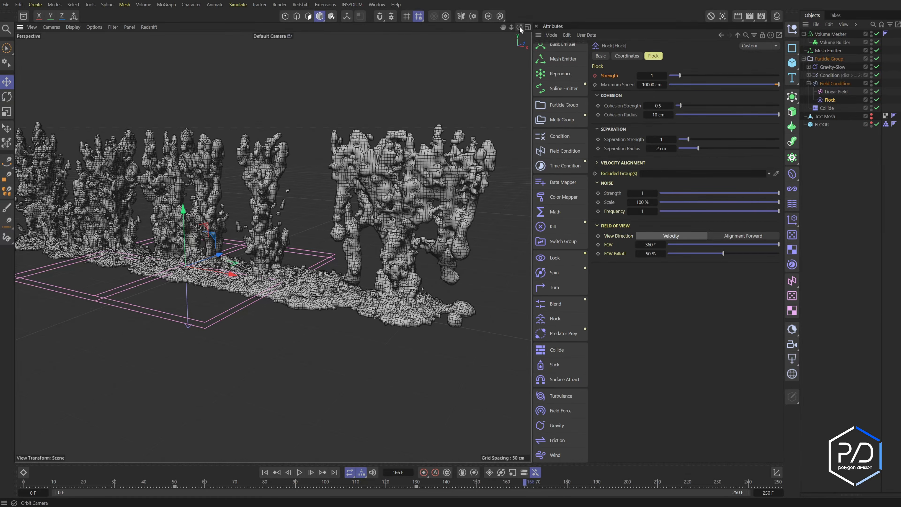
pyautogui.moveTo(520, 27); pyautogui.dragTo(474, 48)
pyautogui.click(264, 473)
pyautogui.click(299, 474)
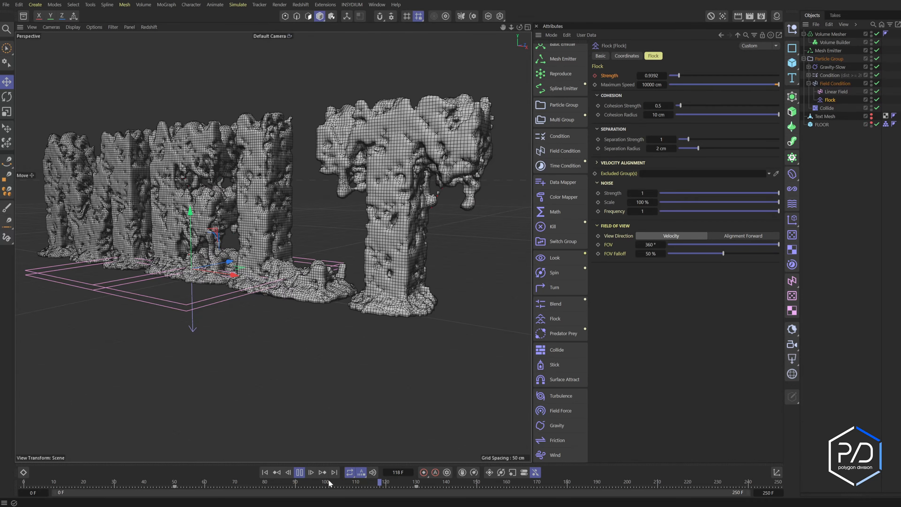
pyautogui.click(300, 473)
# Try an SDF Smooth filter on the Volume Builder and remove it
pyautogui.click(833, 42)
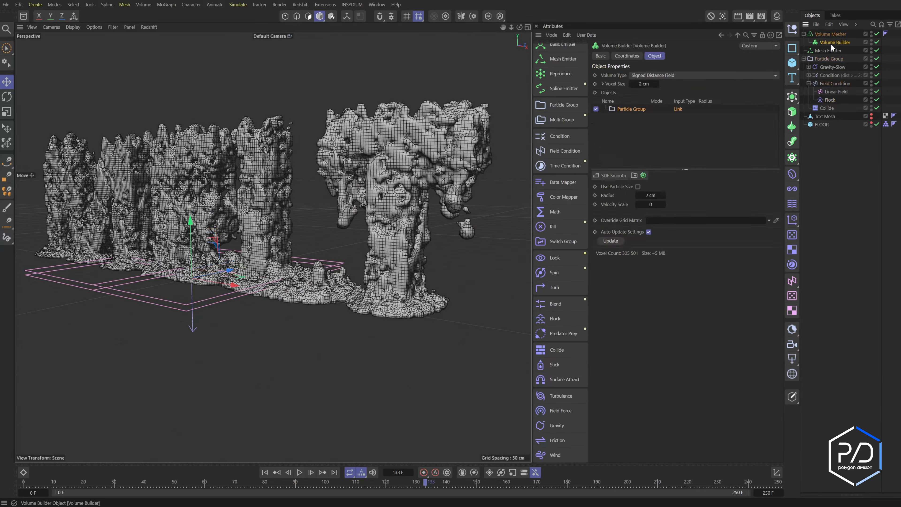
pyautogui.click(617, 175)
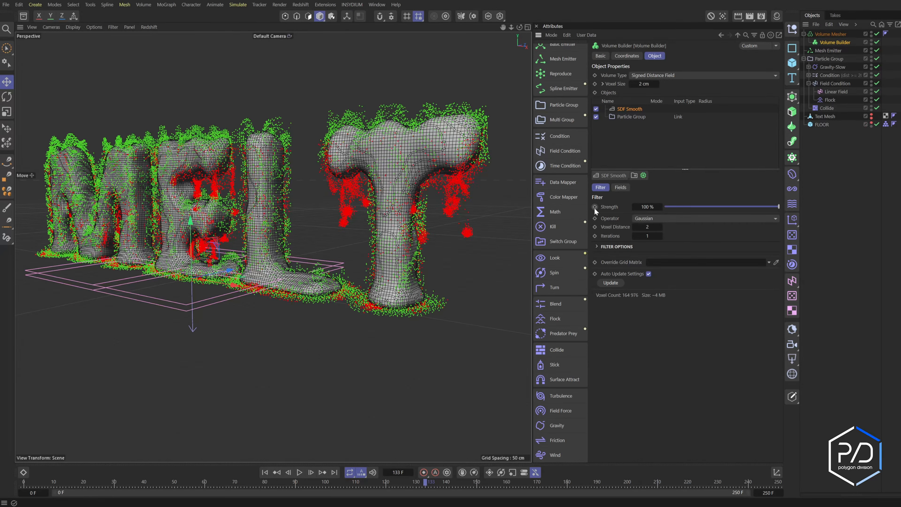
pyautogui.press('Delete')
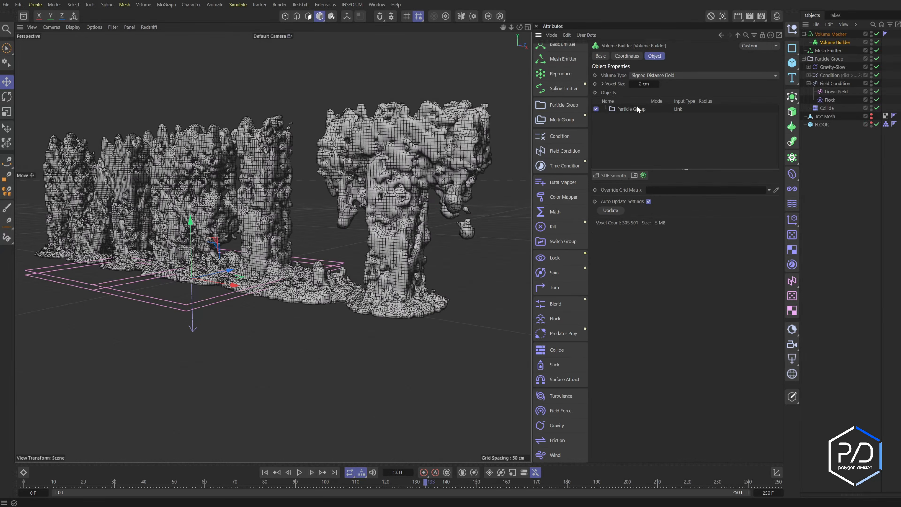
# Change the Volume Builder's volume type to Fog and add a Fog Smooth filter above the Particle Group
pyautogui.click(676, 75)
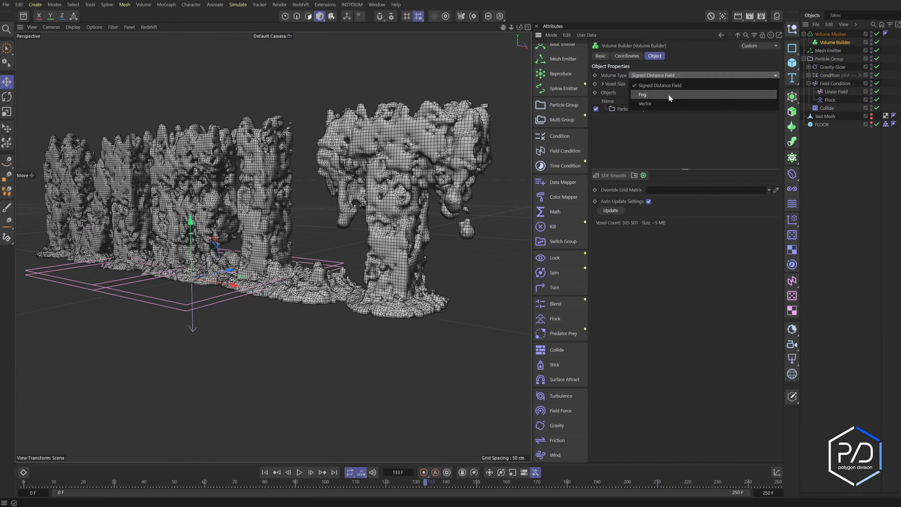
pyautogui.click(668, 92)
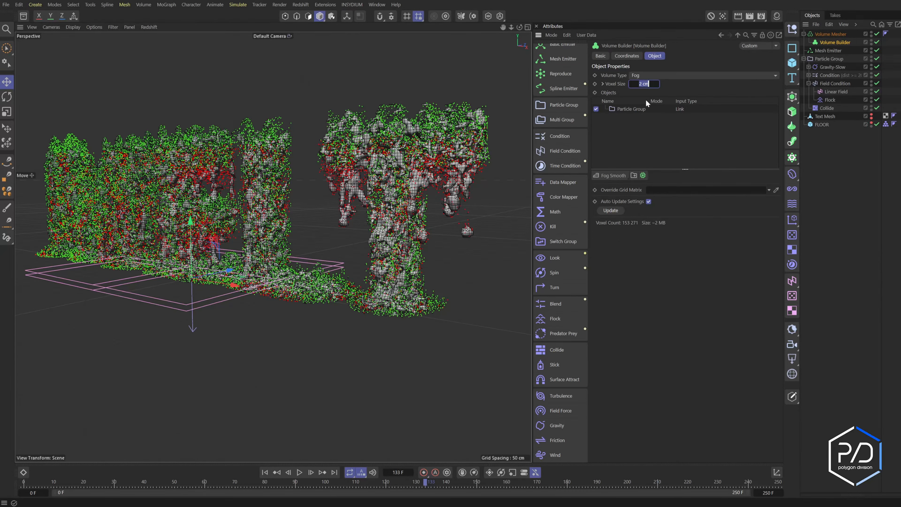
pyautogui.click(620, 174)
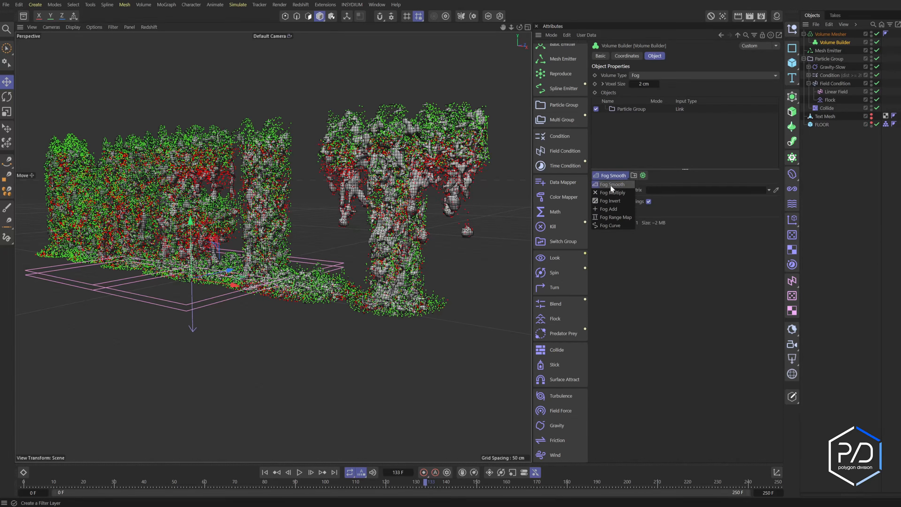
pyautogui.click(613, 184)
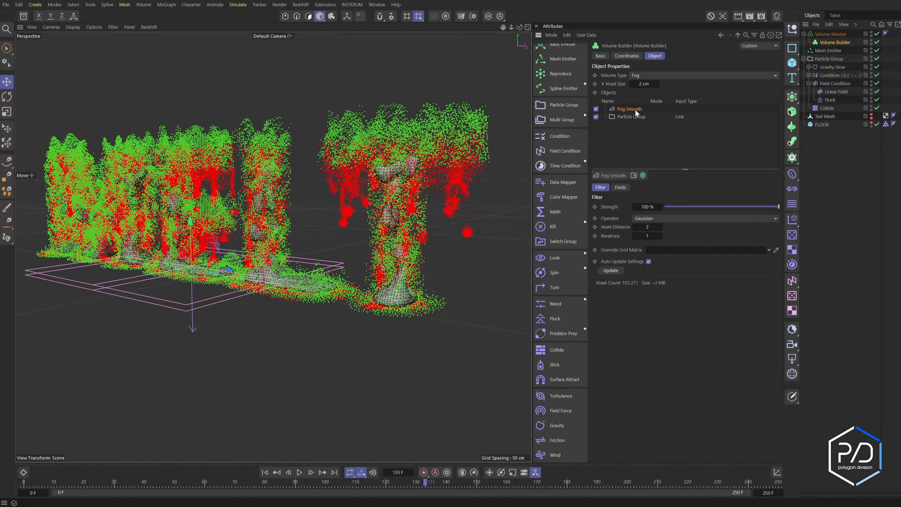
# Set the Fog Smooth filter's voxel distance to 1 and the Volume Builder's voxel size to 1.5 cm
pyautogui.moveTo(648, 228); pyautogui.dragTo(642, 229)
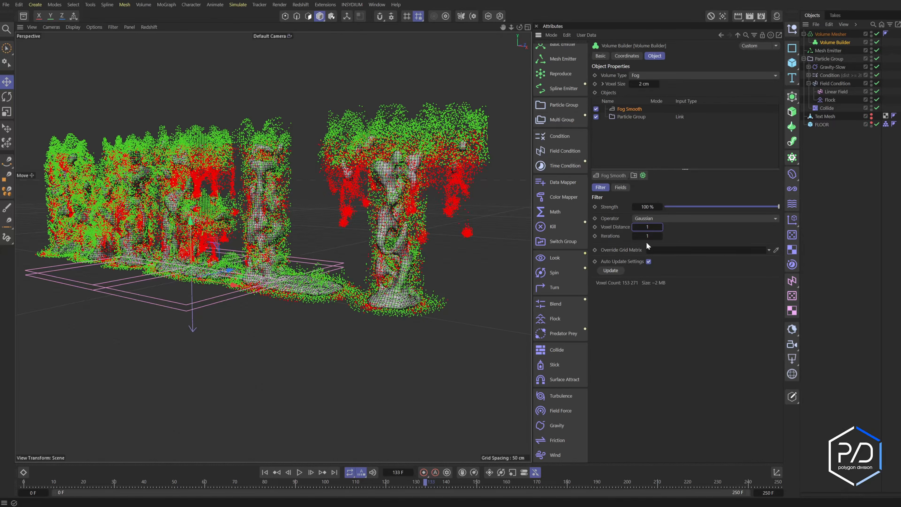
pyautogui.click(643, 85)
pyautogui.write('1.5')
pyautogui.press('Return')
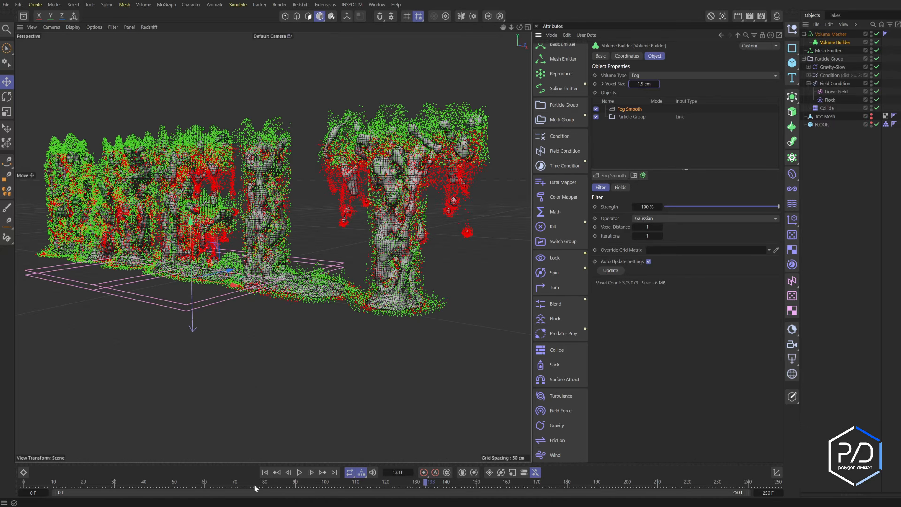
# Rewind the simulation, advance to frame 2, and lower the Fog Smooth filter's strength to about 49 %
pyautogui.click(265, 472)
pyautogui.click(312, 473)
pyautogui.click(312, 473)
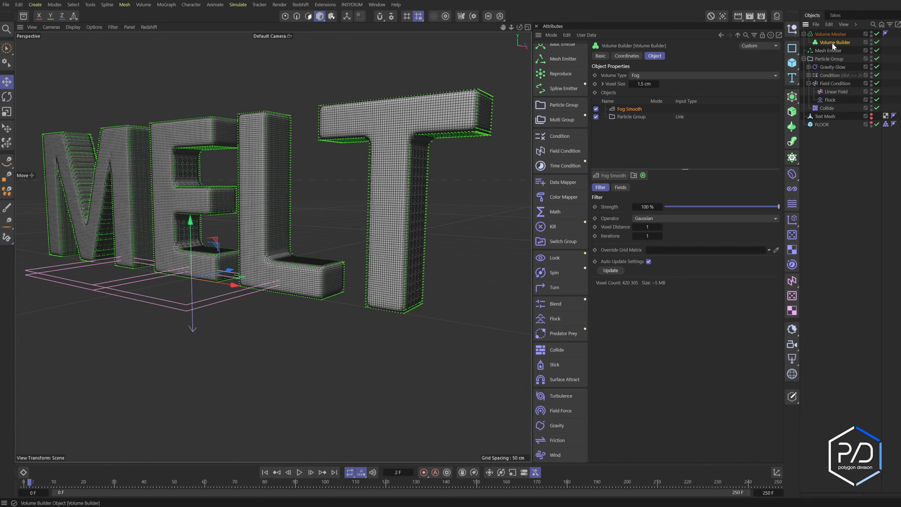
pyautogui.moveTo(725, 207); pyautogui.dragTo(721, 206)
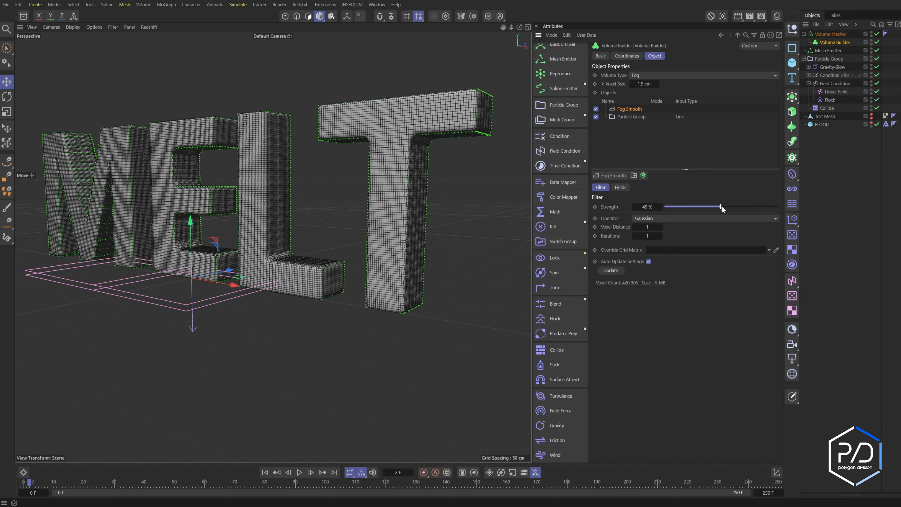
# Set the Particle Group's radius in the Volume Builder to 2.5 cm
pyautogui.click(630, 119)
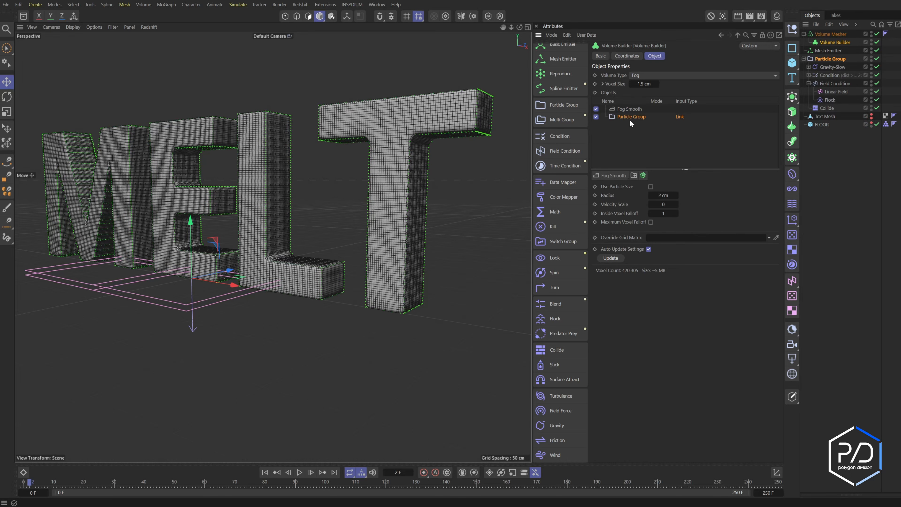
pyautogui.click(661, 195)
pyautogui.write('2.3')
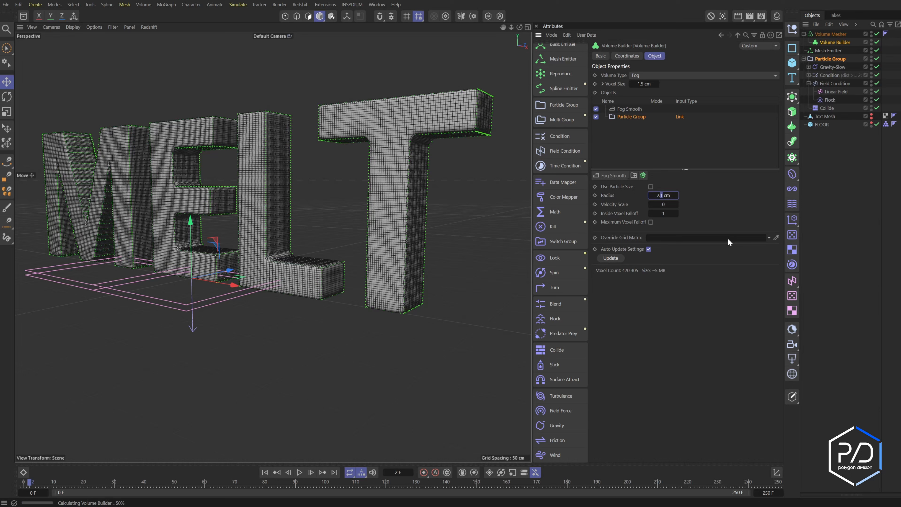
pyautogui.press('Return')
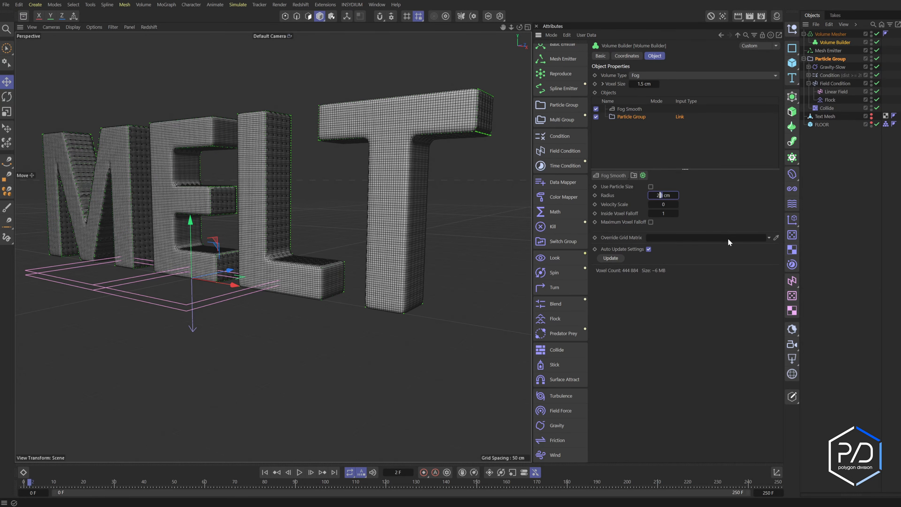
pyautogui.press('Up')
pyautogui.press('Up')
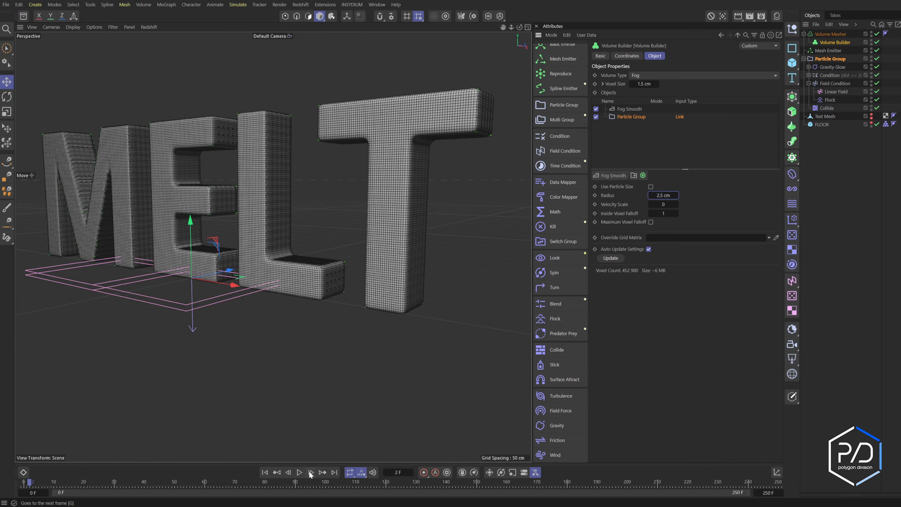
# Replay the simulation from the start to about frame 135 and hide the Particle Group's particles to inspect the melting mesh
pyautogui.click(265, 472)
pyautogui.click(300, 472)
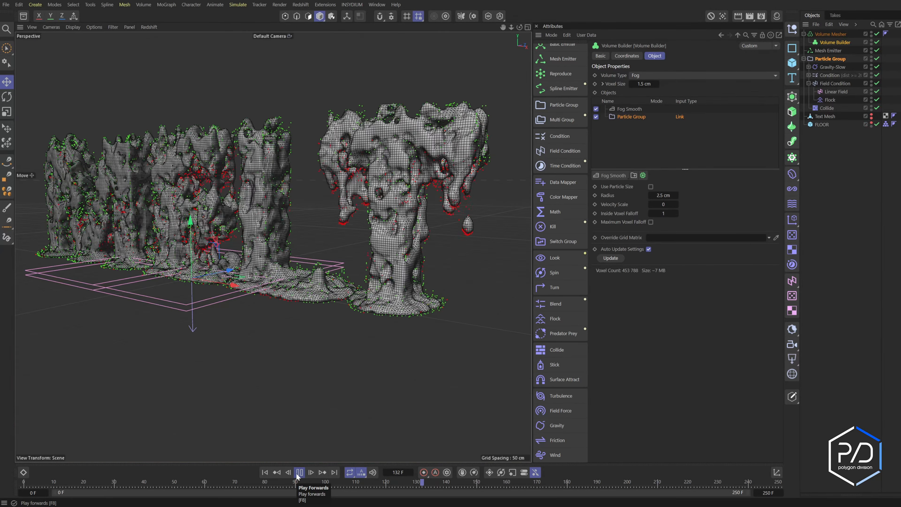
pyautogui.click(298, 472)
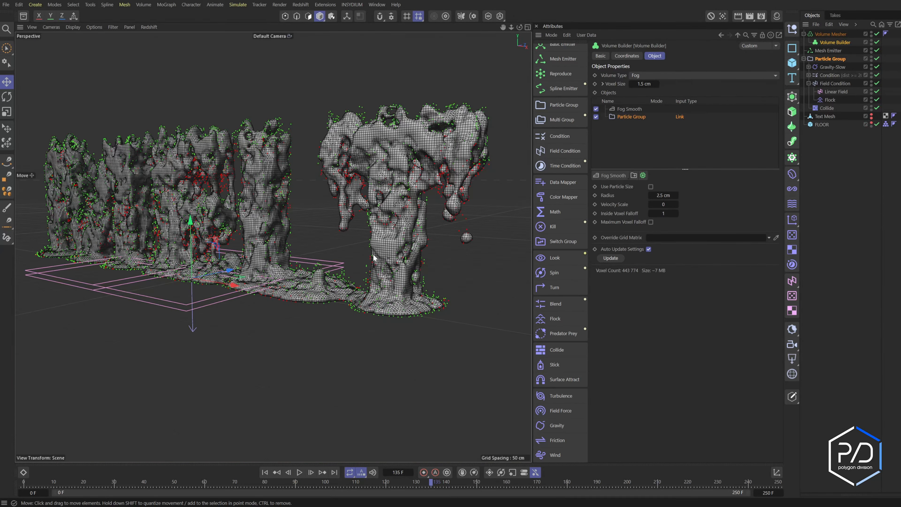
pyautogui.keyDown('alt'); pyautogui.moveTo(381, 216); pyautogui.dragTo(432, 206); pyautogui.keyUp('alt')
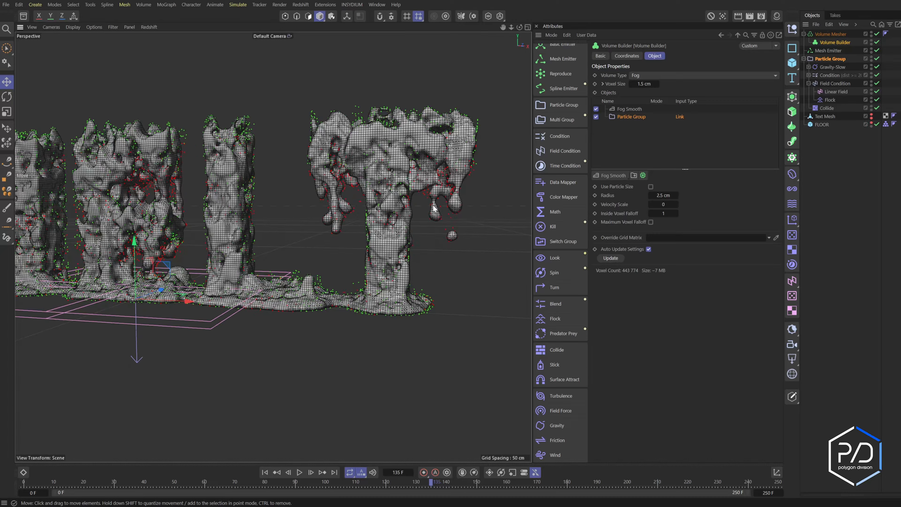
pyautogui.keyDown('alt'); pyautogui.moveTo(396, 297); pyautogui.dragTo(293, 216); pyautogui.keyUp('alt')
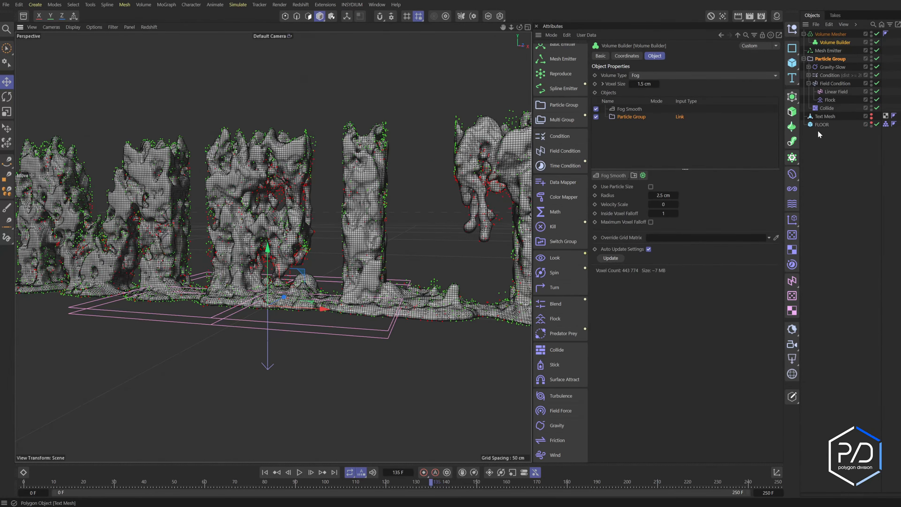
pyautogui.click(871, 57)
pyautogui.keyDown('alt'); pyautogui.moveTo(414, 254); pyautogui.dragTo(430, 273); pyautogui.keyUp('alt')
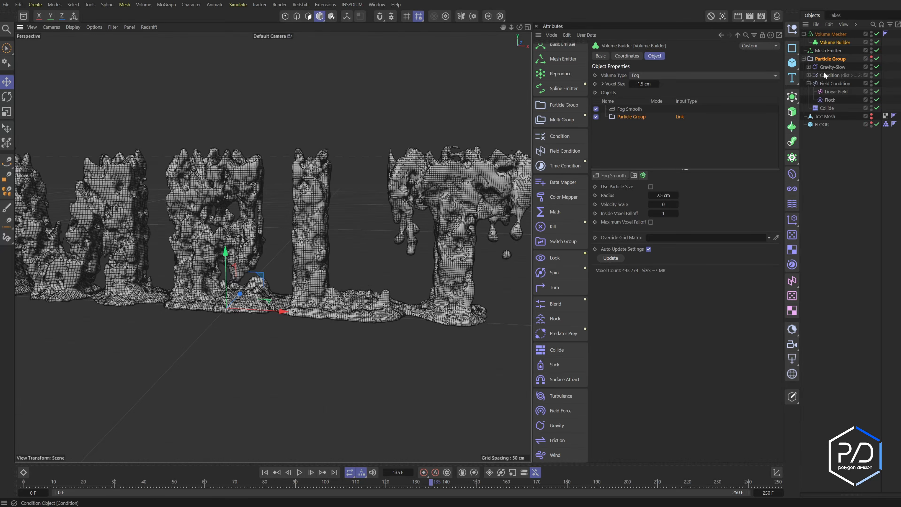
# Set the Global Scale of the noise in Gravity-Slow's Shader Field to 200 %
pyautogui.click(809, 67)
pyautogui.click(832, 75)
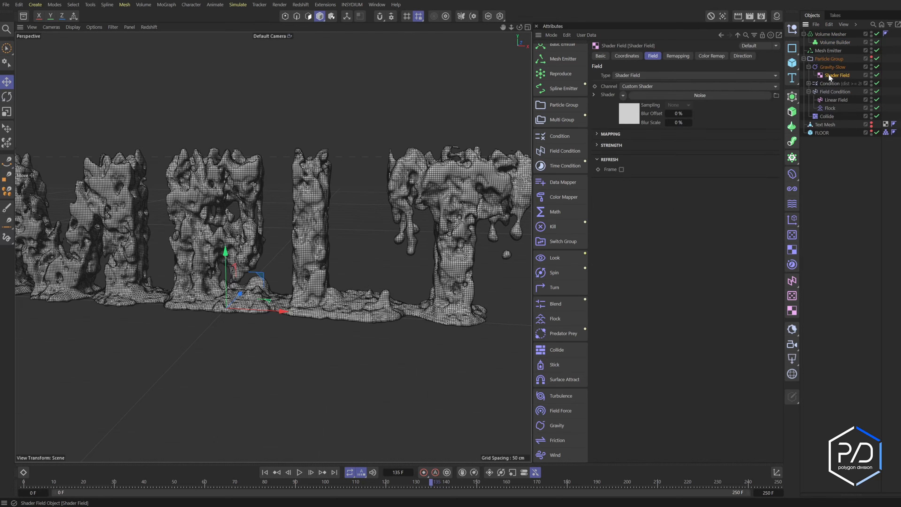
pyautogui.click(699, 95)
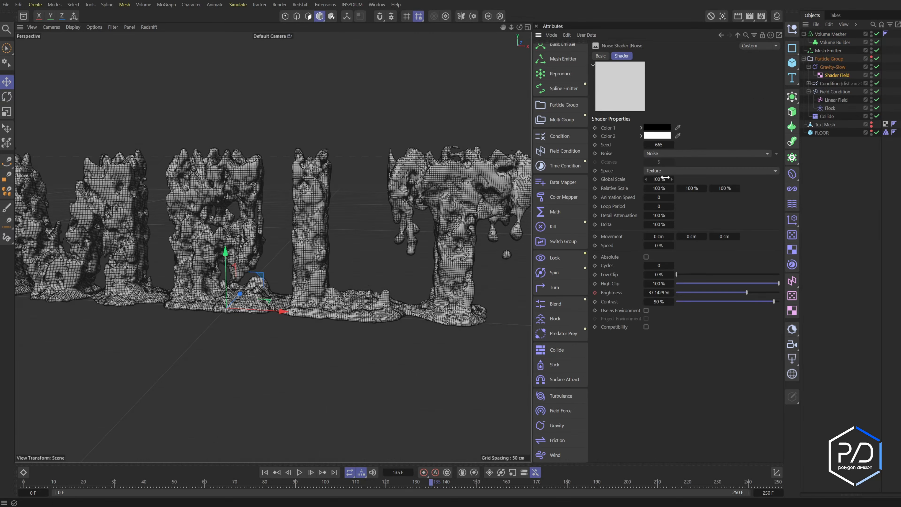
pyautogui.click(656, 179)
pyautogui.write('200')
pyautogui.press('Return')
# Restart the simulation and set the Gravity-Slow acceleration to 6 cm
pyautogui.click(264, 472)
pyautogui.click(299, 472)
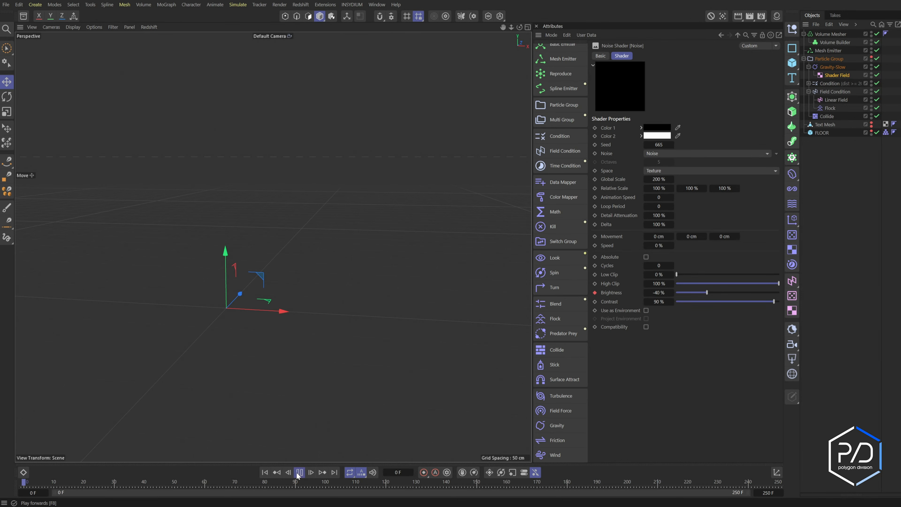
pyautogui.click(832, 68)
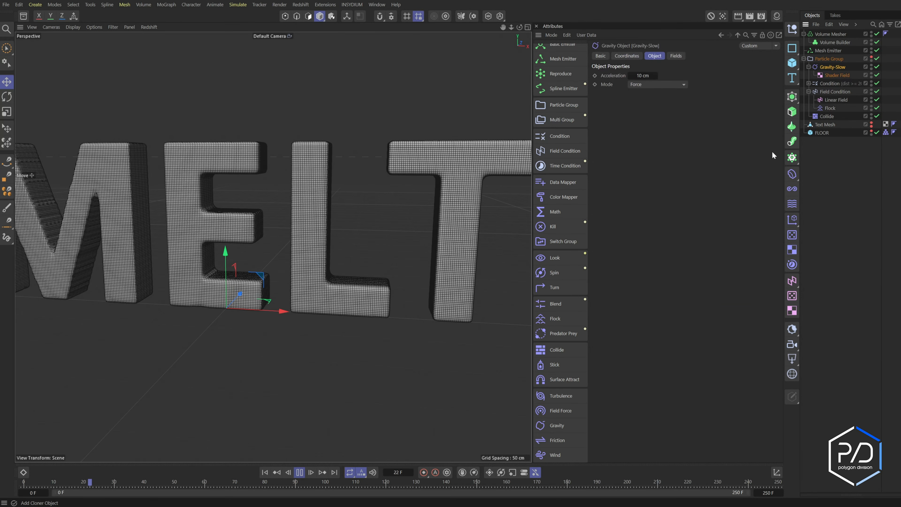
pyautogui.click(630, 77)
pyautogui.write('6')
pyautogui.press('Return')
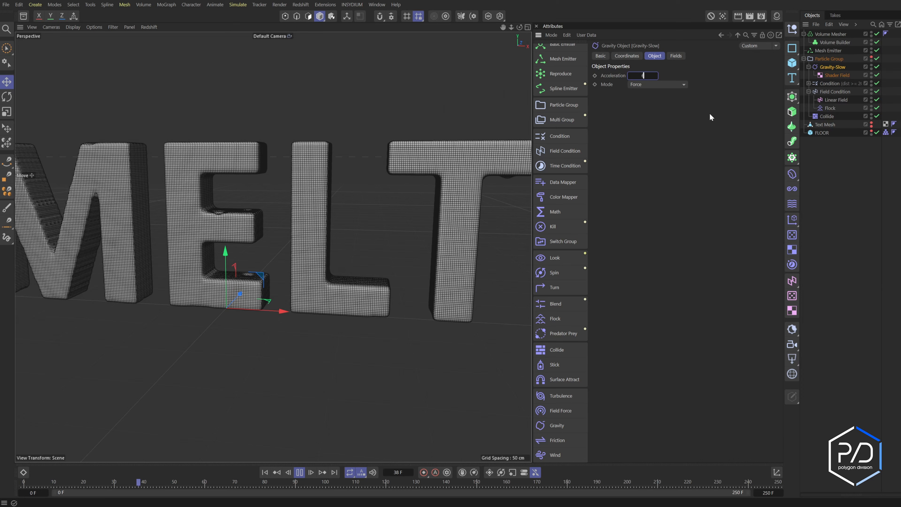
# Run the simulation to about frame 148 and examine the drips and holes in the melting letters
pyautogui.moveTo(503, 27); pyautogui.dragTo(477, 26)
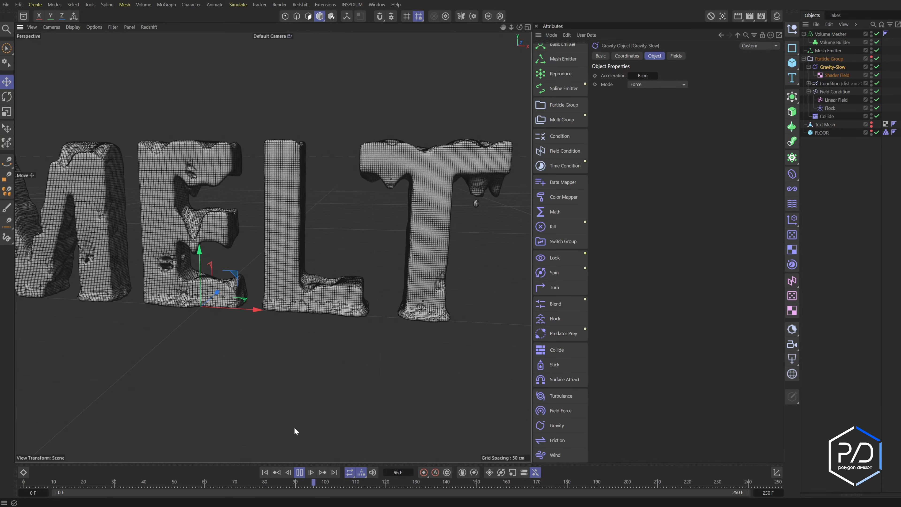
pyautogui.click(299, 472)
pyautogui.click(299, 472)
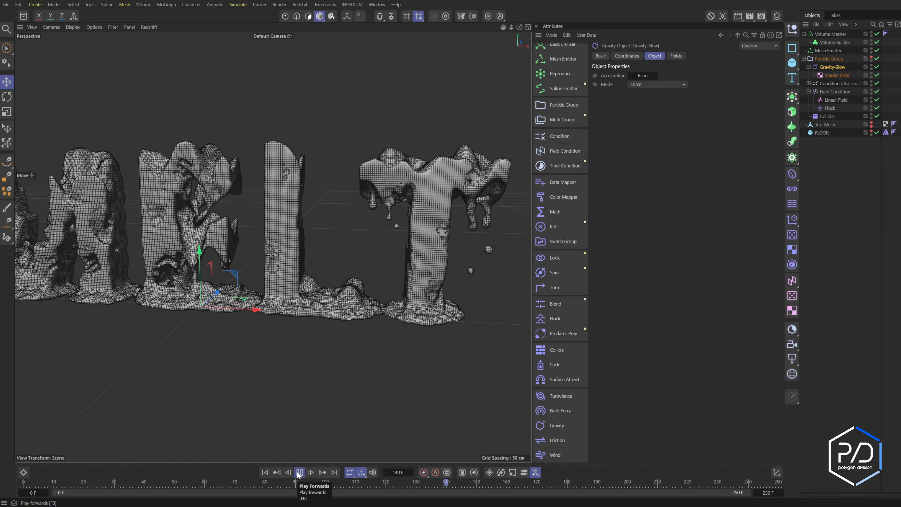
pyautogui.click(298, 473)
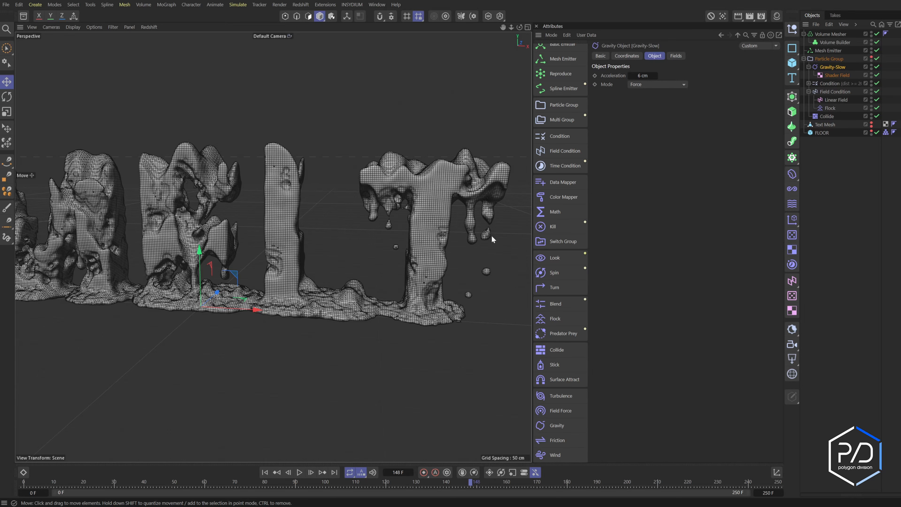
pyautogui.keyDown('alt'); pyautogui.moveTo(486, 277); pyautogui.dragTo(419, 300); pyautogui.keyUp('alt')
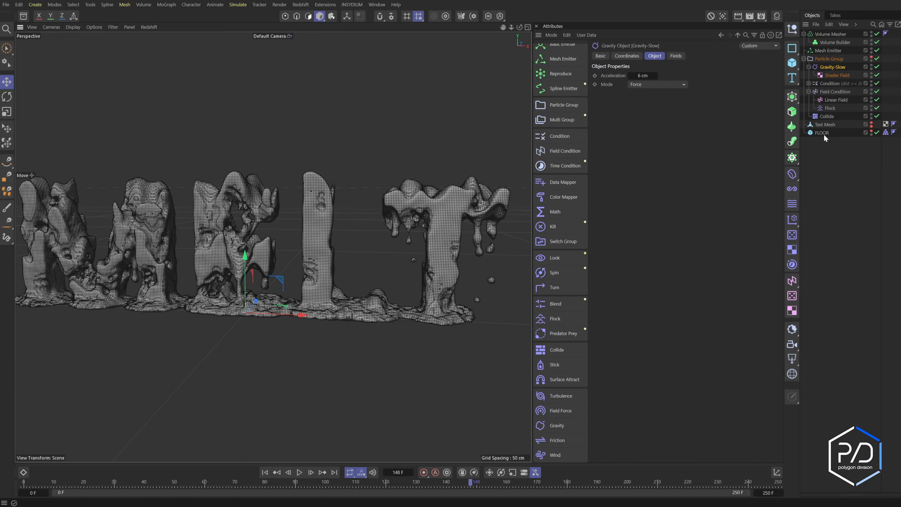
# Select the distance Condition, disable the Volume Mesher and Volume Builder, and show the Particle Group's particles again
pyautogui.click(809, 83)
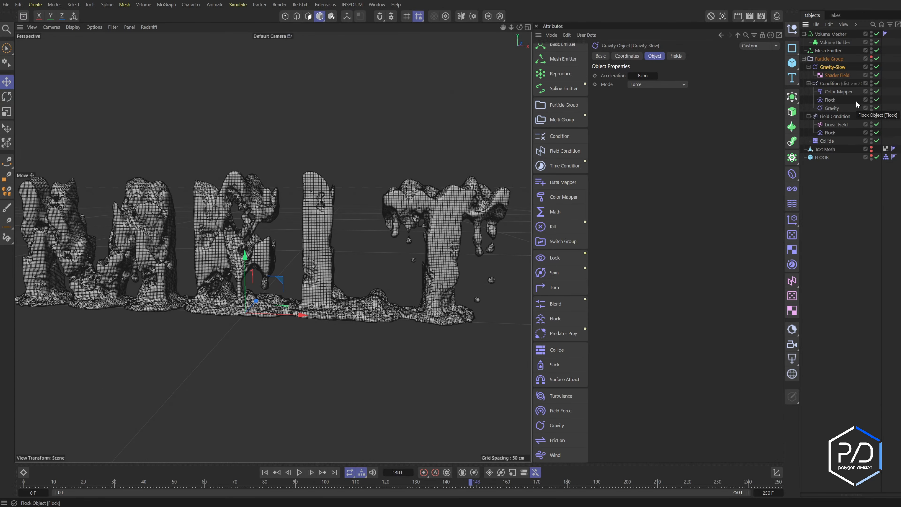
pyautogui.click(808, 83)
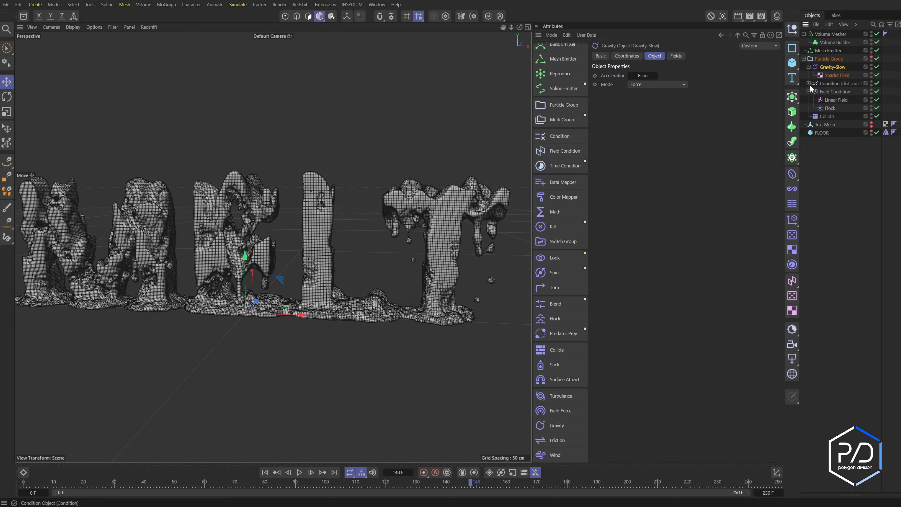
pyautogui.click(808, 92)
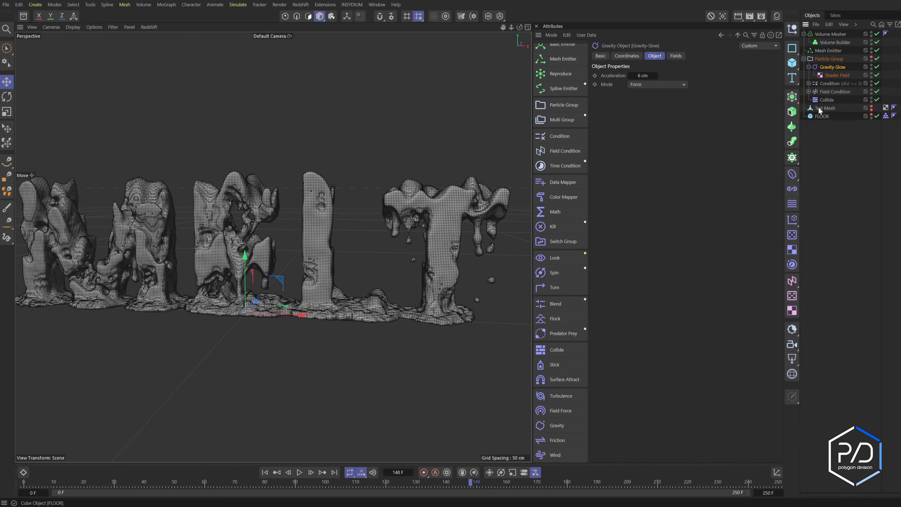
pyautogui.click(809, 83)
pyautogui.click(822, 84)
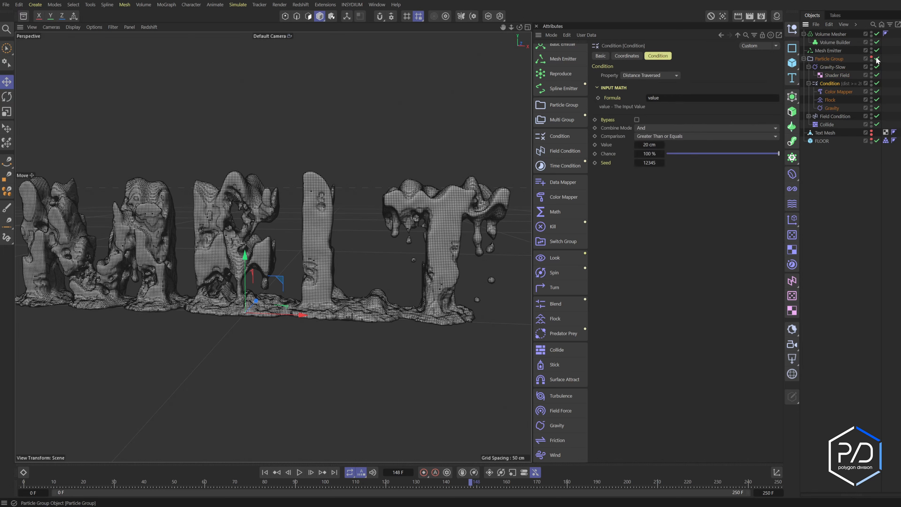
pyautogui.click(877, 34)
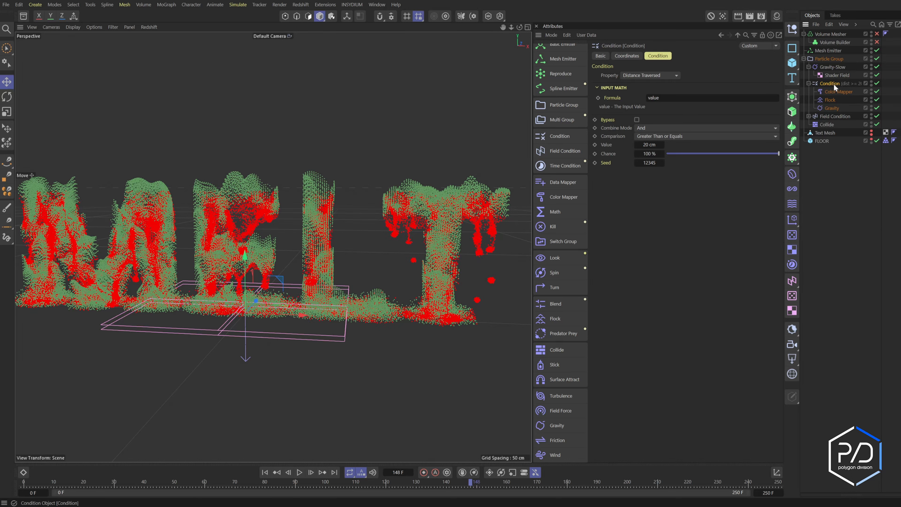
# Add a Reproduce object inside the Condition and move its new Particle Group out to sit between the Condition and Field Condition
pyautogui.click(563, 76)
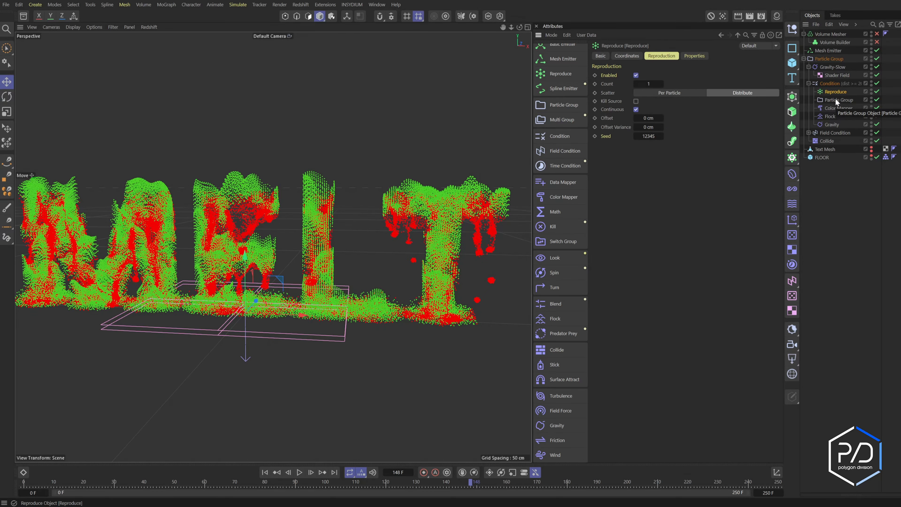
pyautogui.click(837, 102)
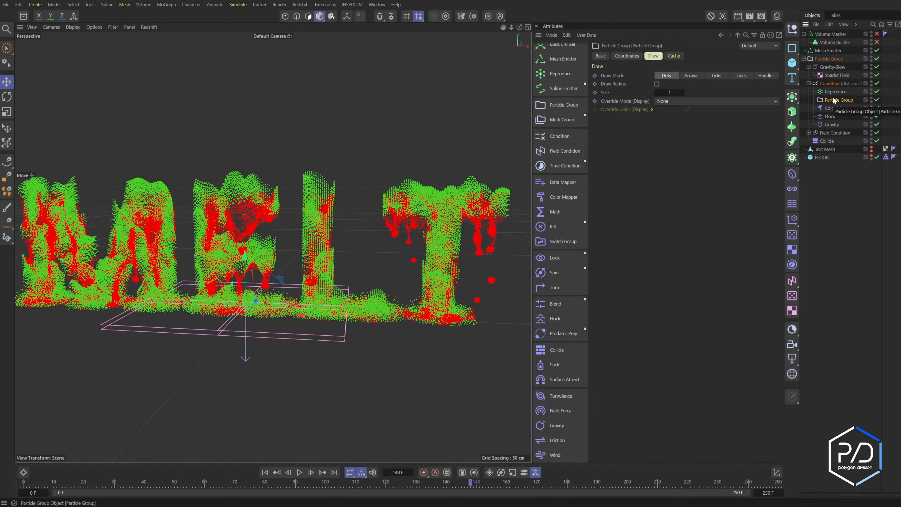
pyautogui.moveTo(833, 100); pyautogui.dragTo(828, 135)
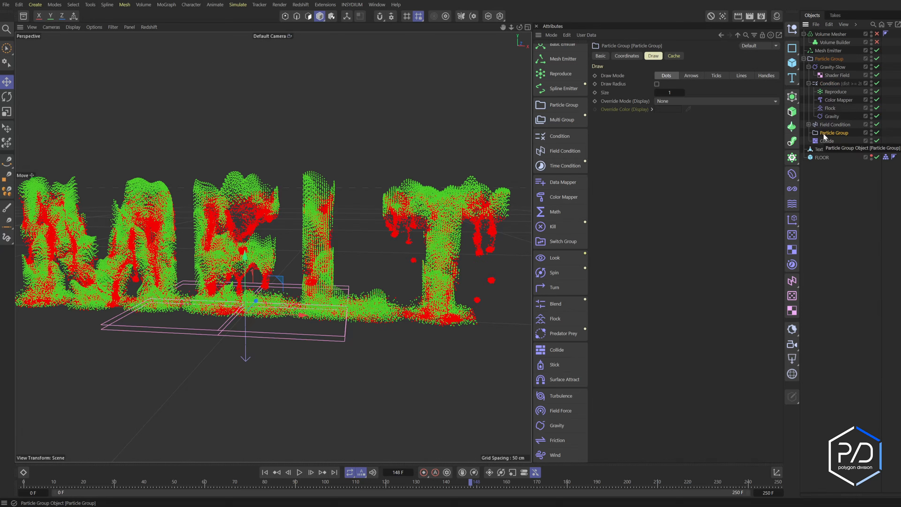
pyautogui.click(809, 84)
pyautogui.moveTo(833, 100); pyautogui.dragTo(833, 85)
pyautogui.click(809, 84)
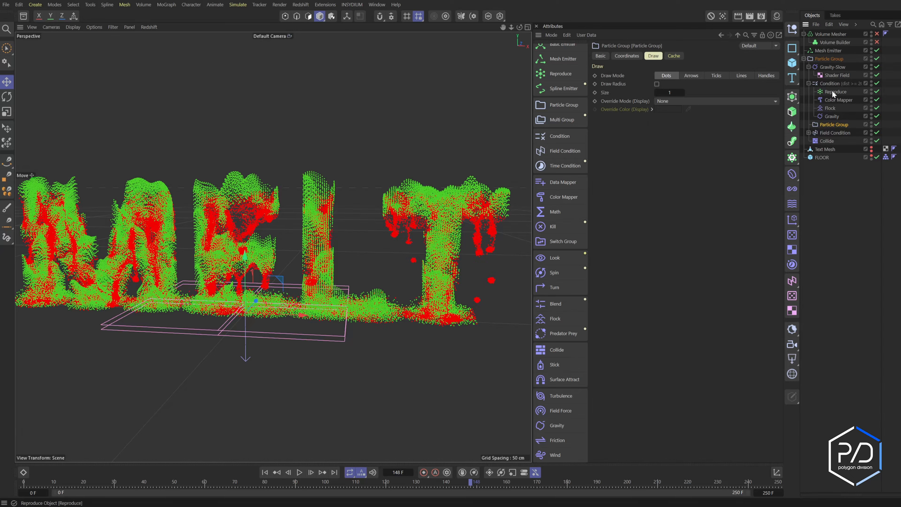
# Rename the Reproduce object as Reproduce-SM Drips
pyautogui.click(832, 92)
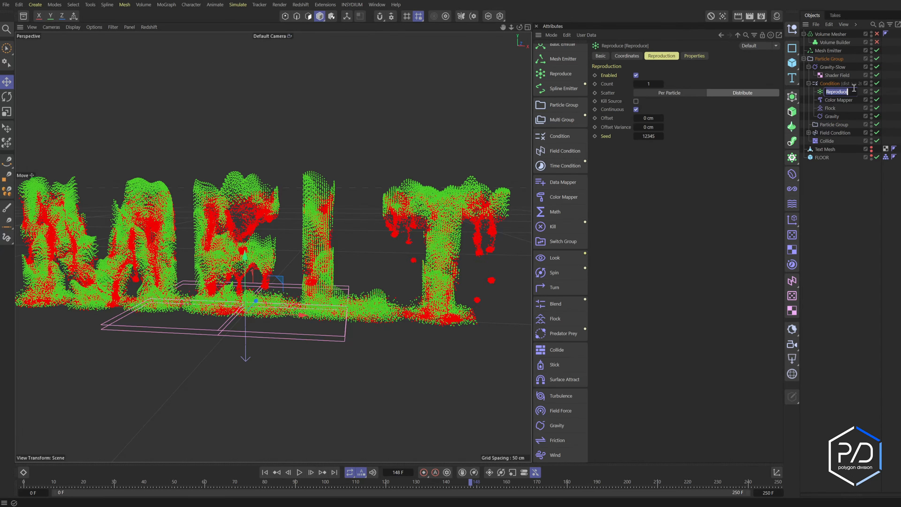
pyautogui.doubleClick(835, 91)
pyautogui.write('-SM Drips')
pyautogui.press('Return')
pyautogui.moveTo(881, 208); pyautogui.dragTo(889, 209)
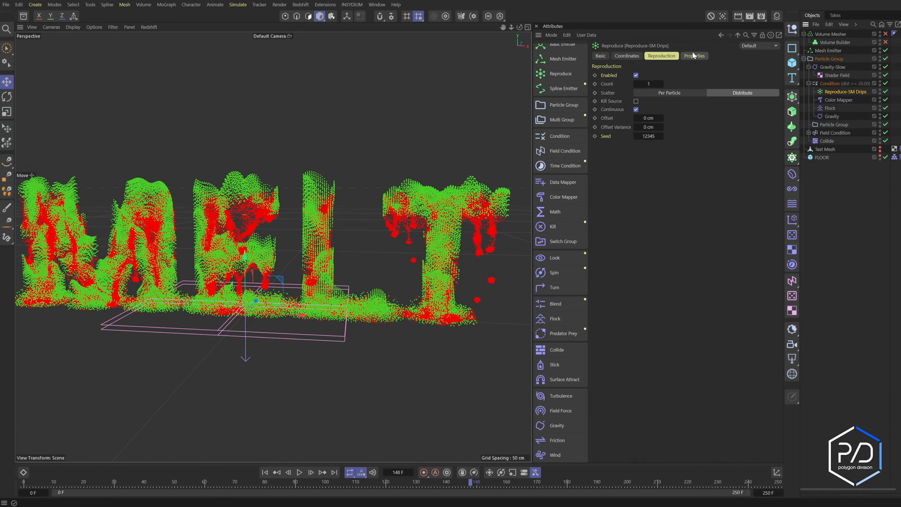
# Review the group, lifetime, velocity and radius properties of the Reproduce-SM Drips object
pyautogui.click(692, 55)
pyautogui.click(633, 58)
pyautogui.click(655, 57)
pyautogui.click(677, 93)
pyautogui.click(693, 57)
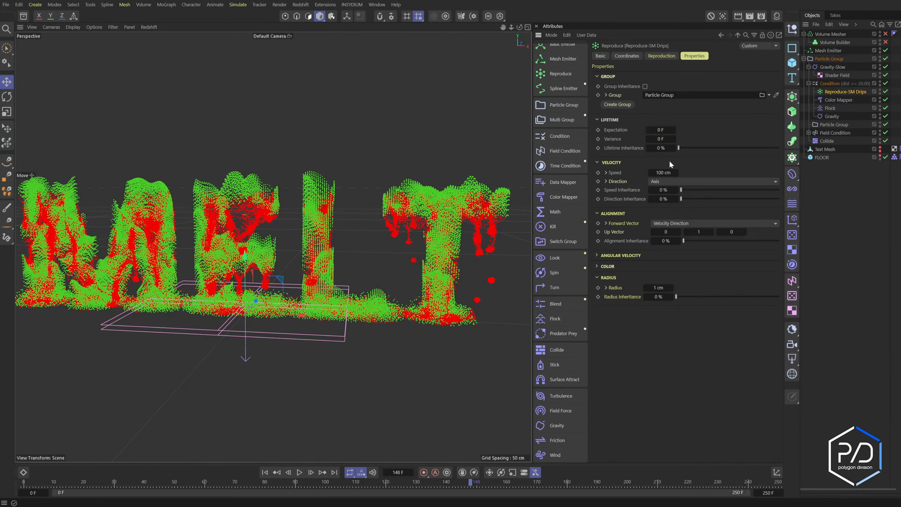
# Rename the new Particle Group below the Condition as Particle Group-Sm Drips
pyautogui.doubleClick(827, 124)
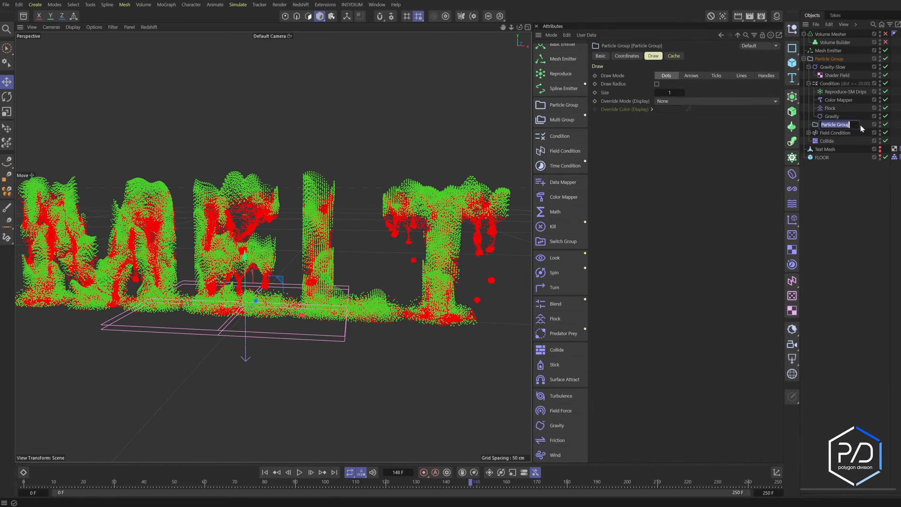
pyautogui.click(854, 124)
pyautogui.write('-Sm Drips')
pyautogui.press('Return')
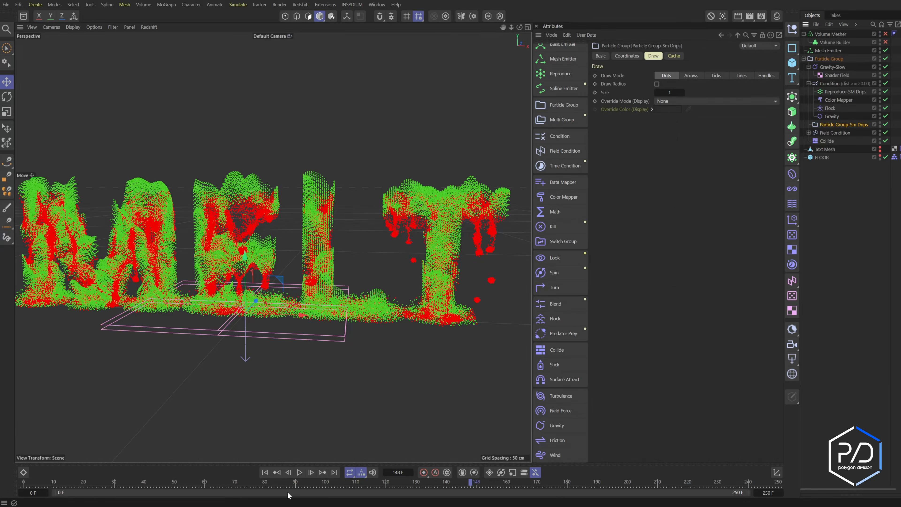
# Play the simulation to about frame 118, examine the reproduced particles from the side, and open the Reproduce-SM Drips properties
pyautogui.click(299, 472)
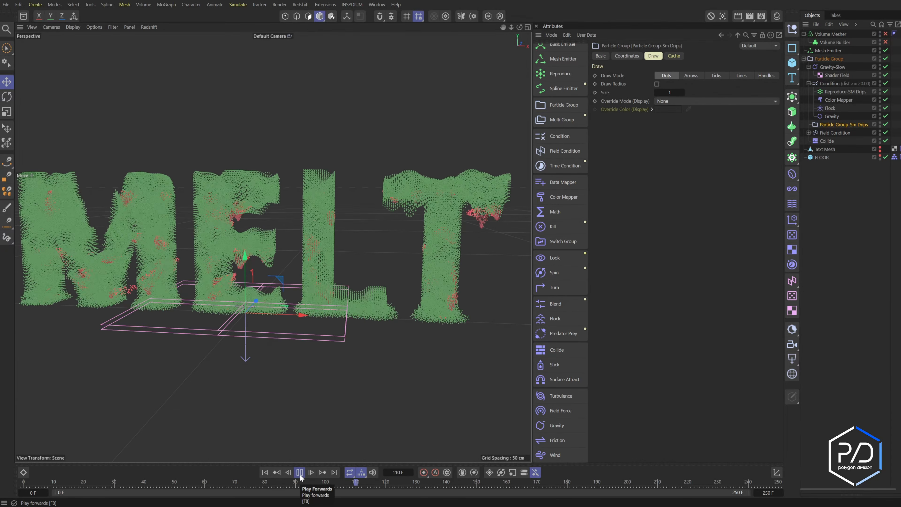
pyautogui.click(300, 475)
pyautogui.keyDown('alt'); pyautogui.moveTo(479, 207); pyautogui.dragTo(352, 291); pyautogui.keyUp('alt')
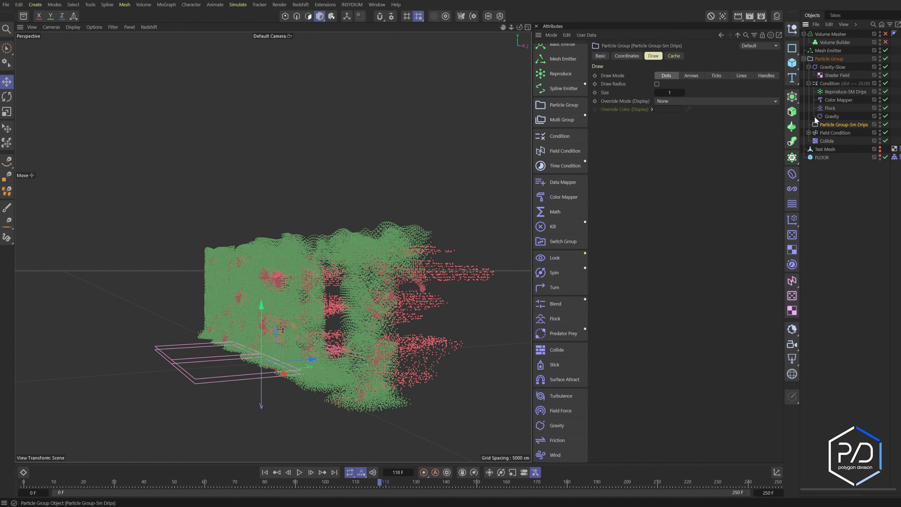
pyautogui.click(844, 91)
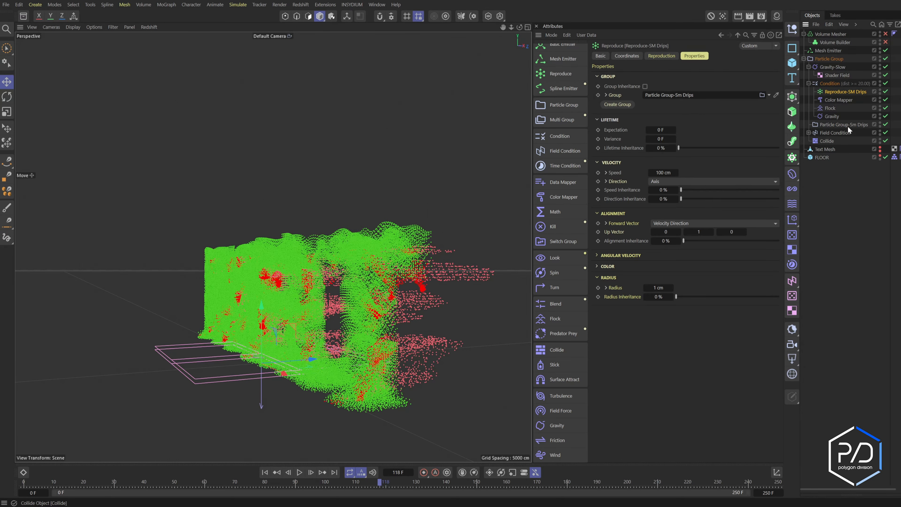
# Set the Reproduce-SM Drips speed to 0 cm and its speed and direction inheritance to 100%
pyautogui.click(664, 173)
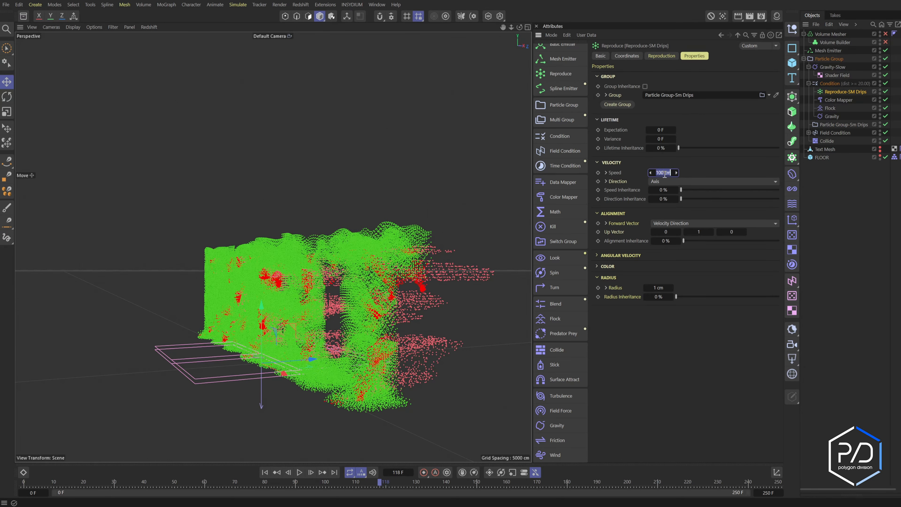
pyautogui.write('0')
pyautogui.press('Return')
pyautogui.moveTo(699, 198); pyautogui.dragTo(782, 198)
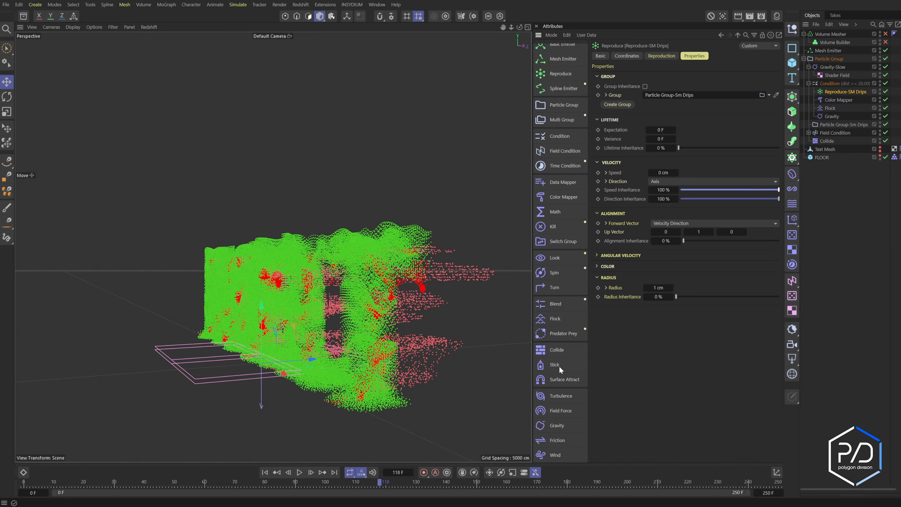
# Replay the simulation from the start to about frame 128 and examine the reproduced drip particles up close
pyautogui.click(264, 472)
pyautogui.click(300, 472)
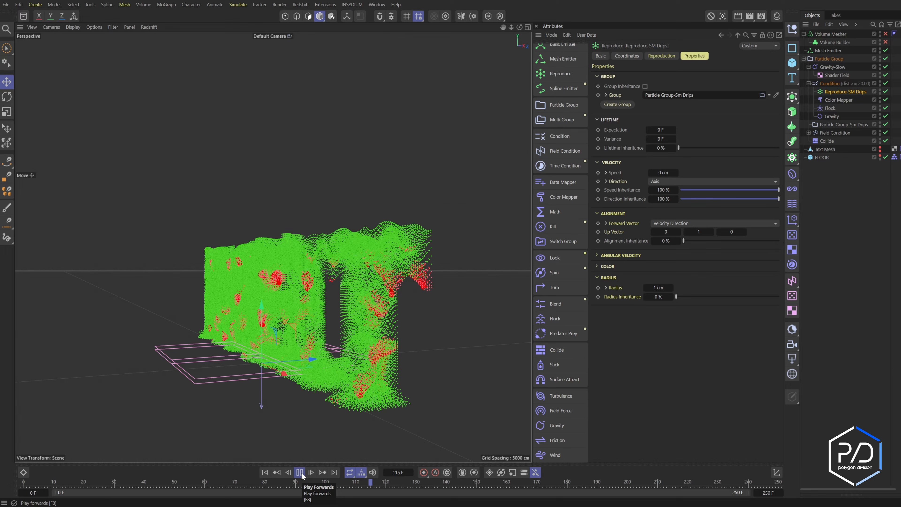
pyautogui.click(300, 472)
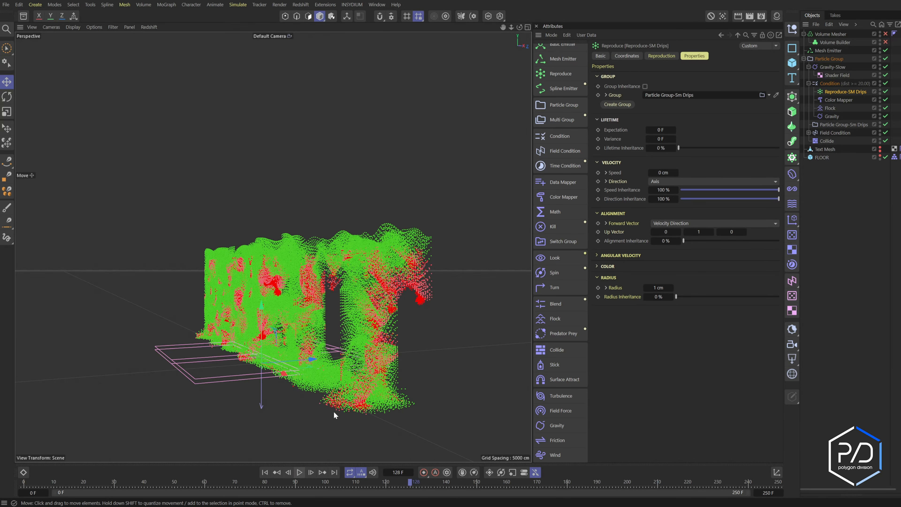
pyautogui.scroll(6, 439, 304)
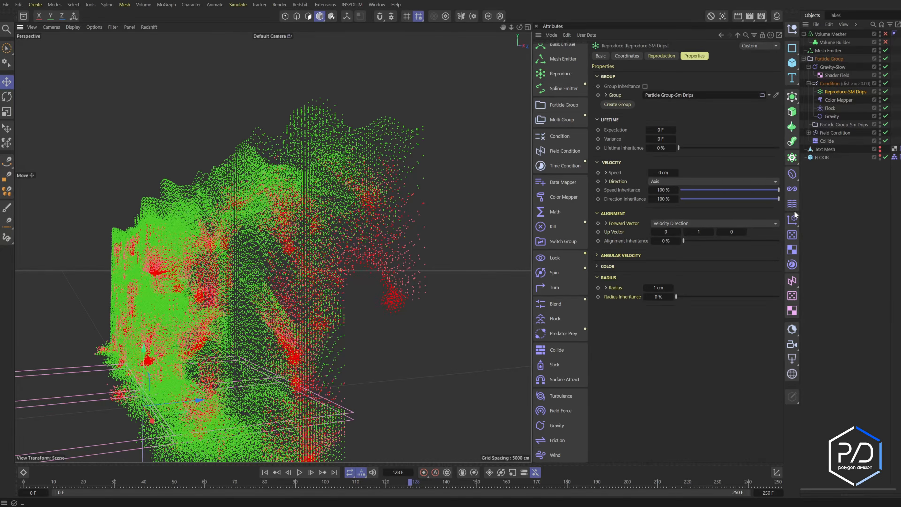
# Add a Gravity object to Particle Group-Sm Drips with 200 cm acceleration and Force mode
pyautogui.click(846, 126)
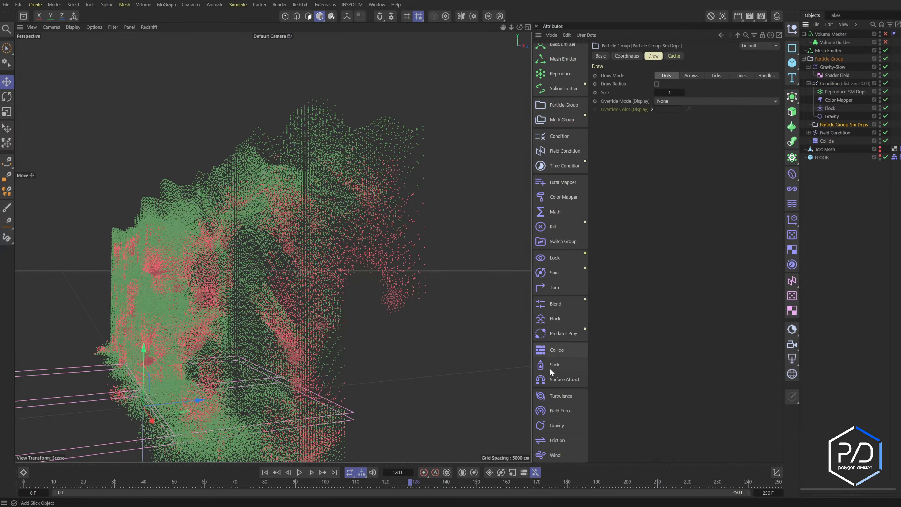
pyautogui.click(564, 429)
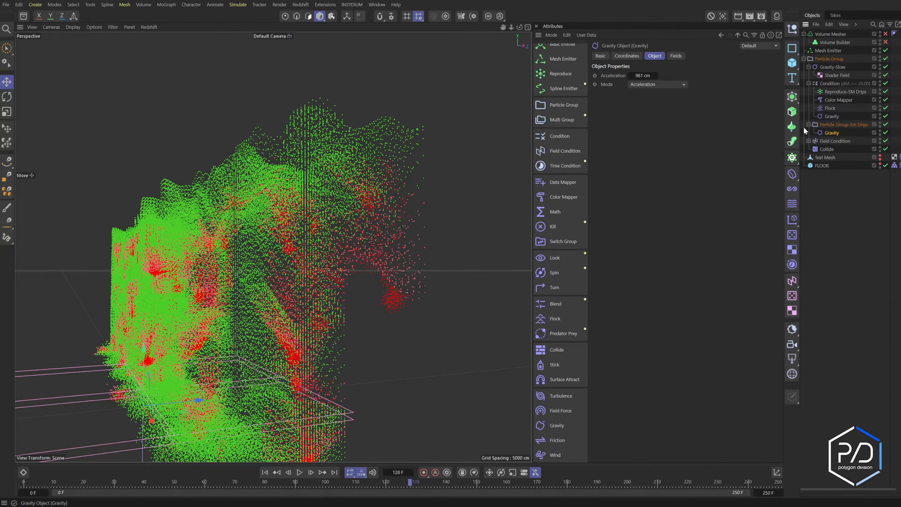
pyautogui.click(643, 75)
pyautogui.write('200')
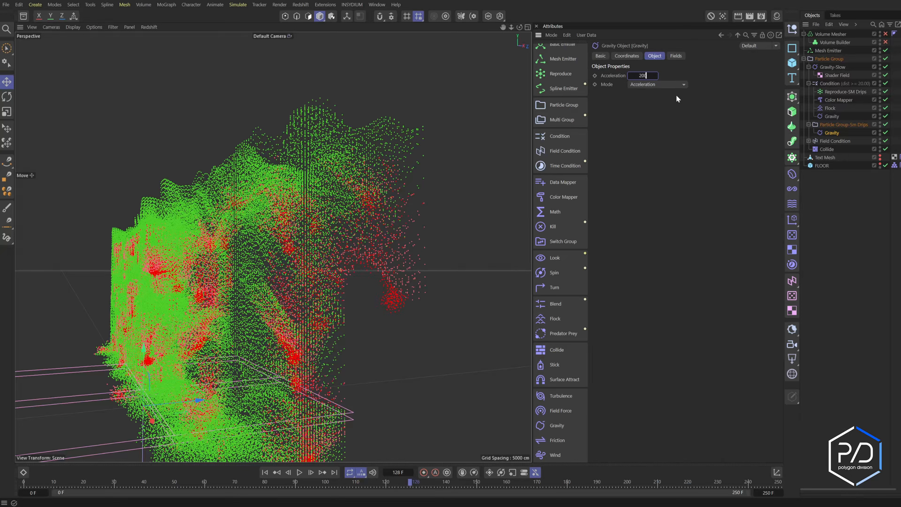
pyautogui.click(671, 84)
pyautogui.click(656, 104)
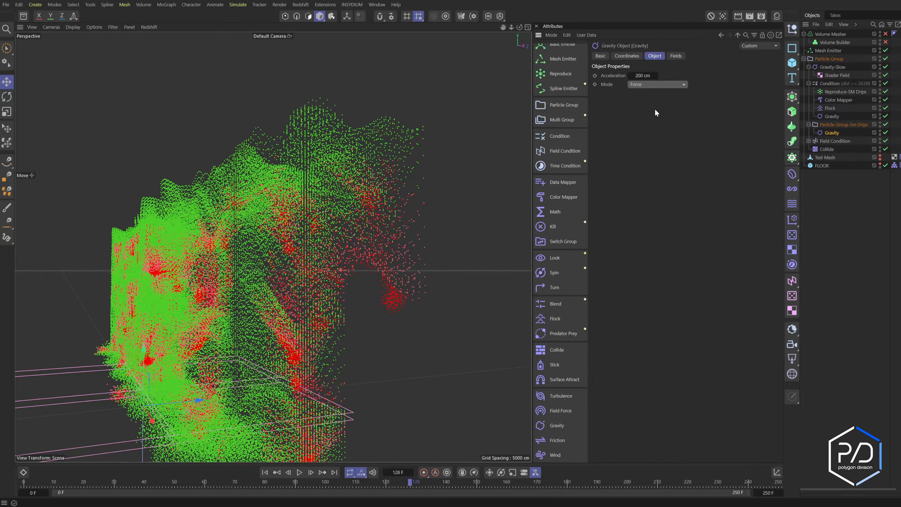
# Set the Reproduce-SM Drips particle color to blue
pyautogui.click(845, 92)
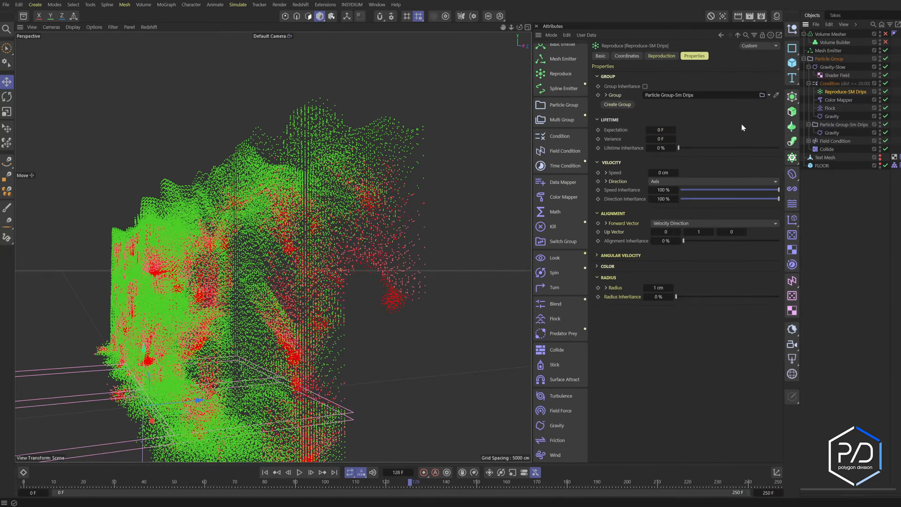
pyautogui.click(607, 266)
pyautogui.click(654, 276)
pyautogui.moveTo(699, 334); pyautogui.dragTo(668, 335)
pyautogui.moveTo(689, 343); pyautogui.dragTo(650, 337)
pyautogui.moveTo(715, 353); pyautogui.dragTo(710, 374)
pyautogui.click(736, 286)
# Replay the simulation to about frame 130 and examine the blue drip particles around the letter T
pyautogui.click(264, 472)
pyautogui.click(299, 472)
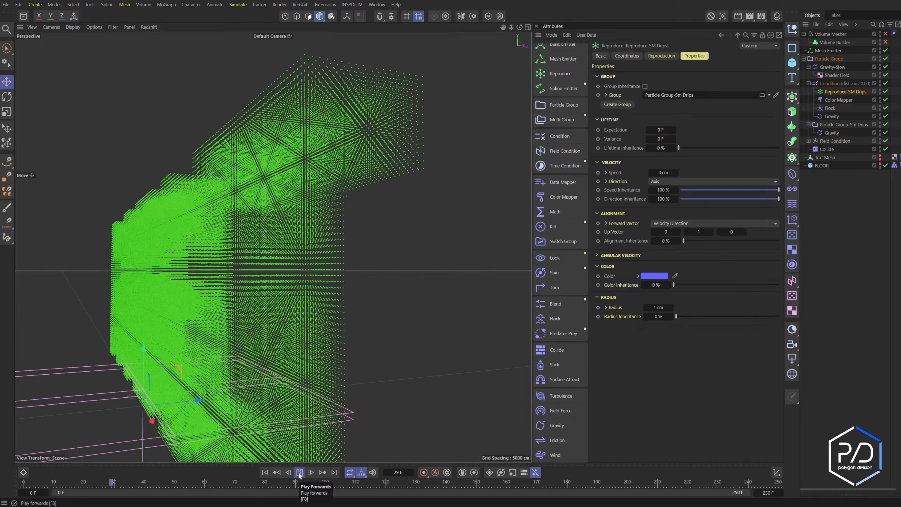
pyautogui.click(299, 472)
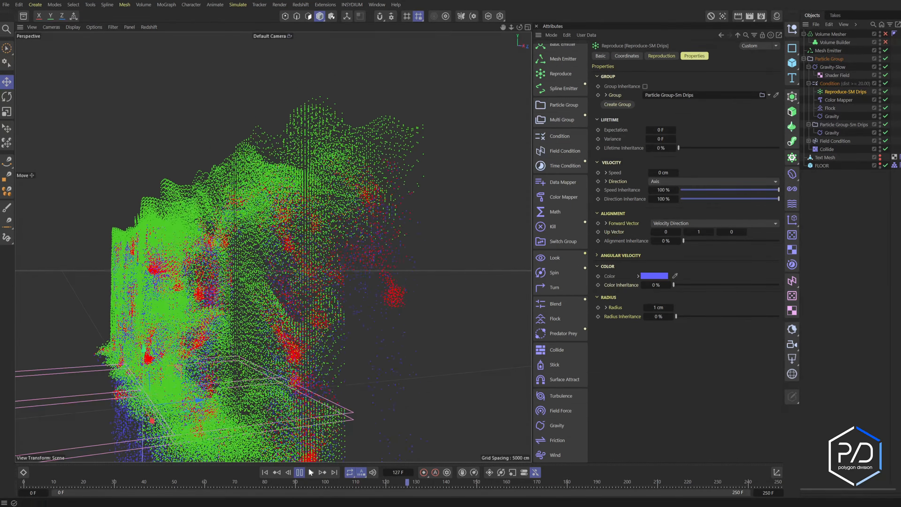
pyautogui.keyDown('alt'); pyautogui.moveTo(397, 340); pyautogui.dragTo(412, 346); pyautogui.keyUp('alt')
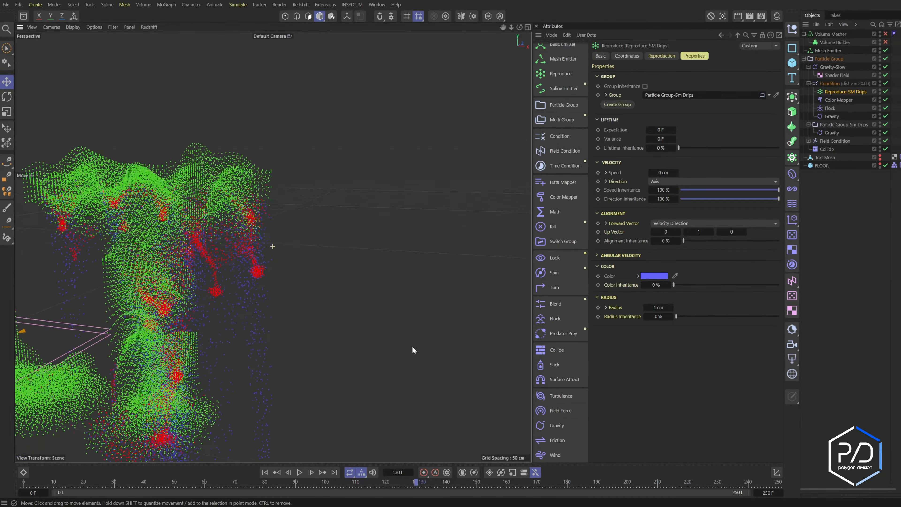
pyautogui.keyDown('alt'); pyautogui.moveTo(413, 346); pyautogui.dragTo(329, 325, button='right'); pyautogui.keyUp('alt')
pyautogui.keyDown('alt'); pyautogui.moveTo(328, 325); pyautogui.dragTo(333, 336); pyautogui.keyUp('alt')
pyautogui.keyDown('alt'); pyautogui.moveTo(334, 336); pyautogui.dragTo(365, 305, button='middle'); pyautogui.keyUp('alt')
pyautogui.moveTo(365, 305)
pyautogui.keyDown('alt'); pyautogui.mouseDown()
pyautogui.moveTo(384, 299)
pyautogui.moveTo(362, 298)
pyautogui.mouseUp(); pyautogui.keyUp('alt')
# Add a Flock object to Particle Group-Sm Drips with a 1 cm separation radius and 0.5 separation strength
pyautogui.click(854, 126)
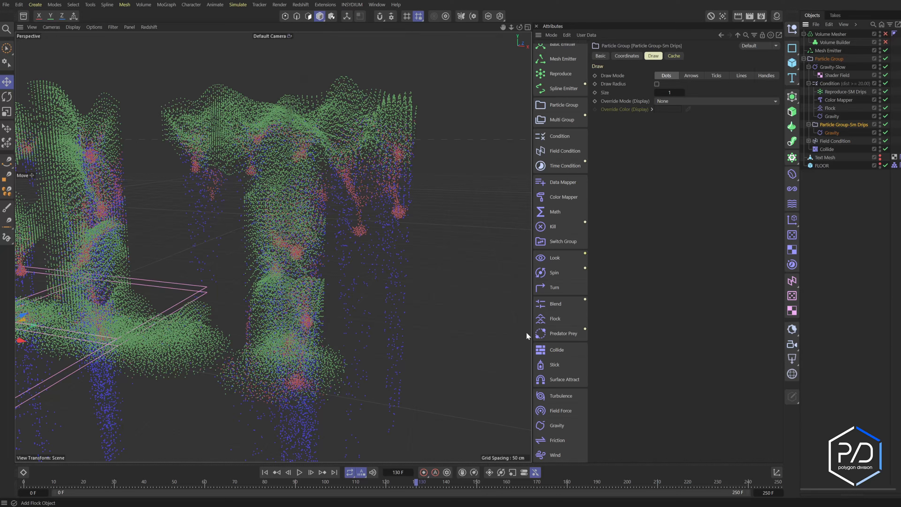
pyautogui.click(555, 321)
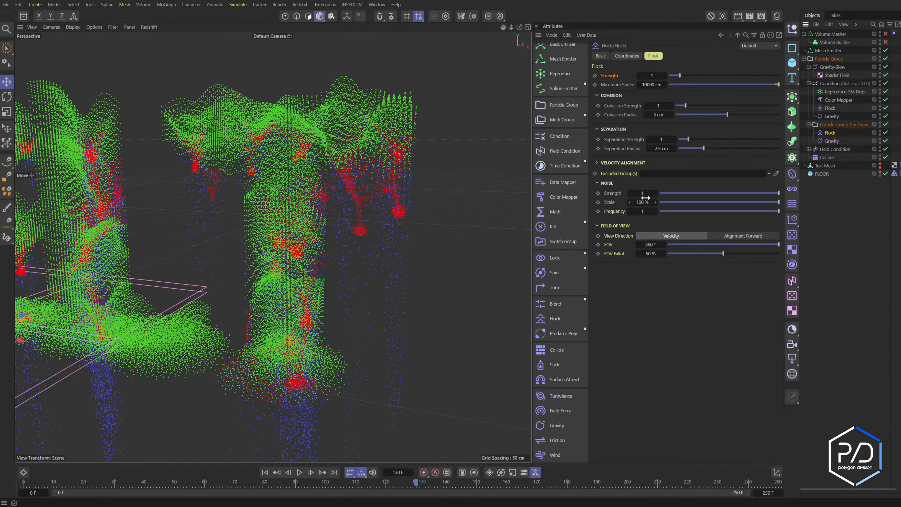
pyautogui.click(661, 148)
pyautogui.write('2')
pyautogui.write('1')
pyautogui.press('Return')
pyautogui.write('0.5')
pyautogui.press('Return')
# Set the drip Flock's cohesion radius to 10 cm and its cohesion strength to 5
pyautogui.moveTo(728, 115); pyautogui.dragTo(852, 116)
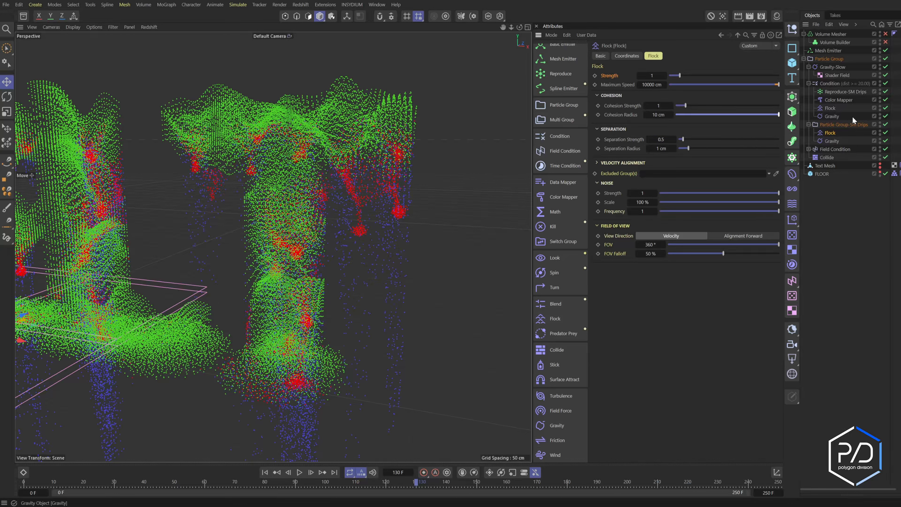
pyautogui.moveTo(686, 106); pyautogui.dragTo(722, 107)
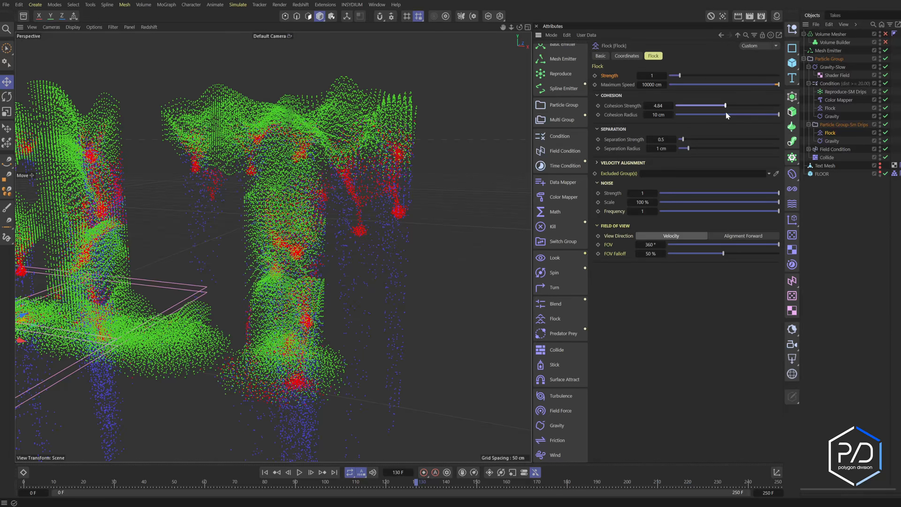
pyautogui.click(662, 103)
pyautogui.write('5')
pyautogui.press('Return')
# Play the simulation to about frame 129 and examine how the blue drips cluster
pyautogui.click(300, 472)
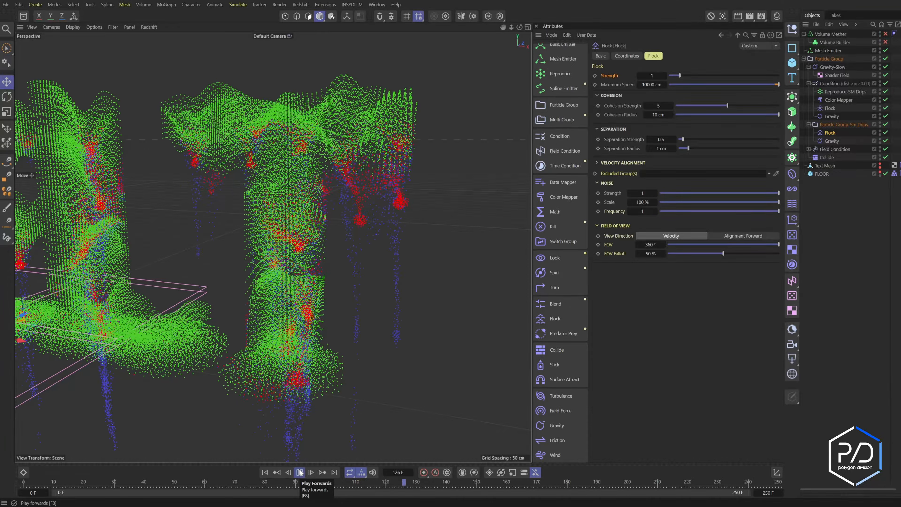
pyautogui.click(299, 470)
pyautogui.keyDown('alt'); pyautogui.moveTo(341, 331); pyautogui.dragTo(404, 305); pyautogui.keyUp('alt')
# Raise the drip Flock's cohesion strength to 25 and its cohesion radius to 12 cm
pyautogui.moveTo(727, 105); pyautogui.dragTo(779, 106)
pyautogui.doubleClick(659, 106)
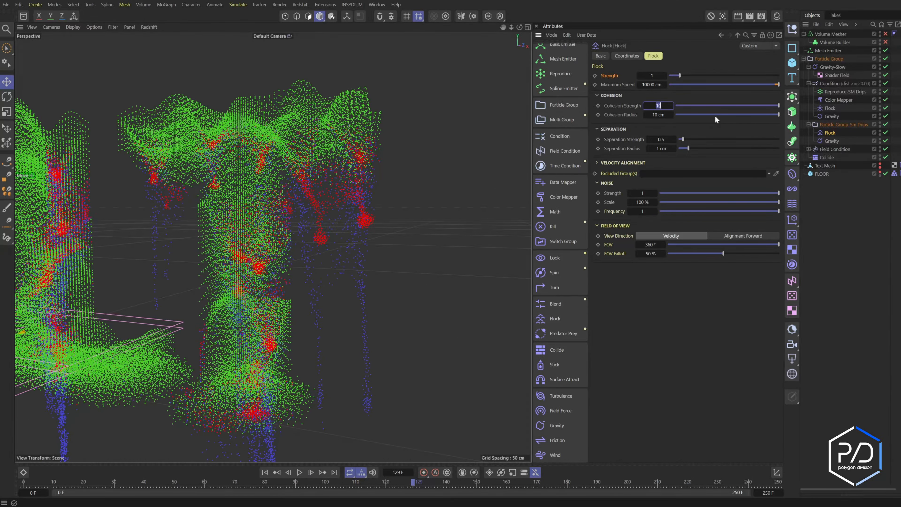
pyautogui.write('25')
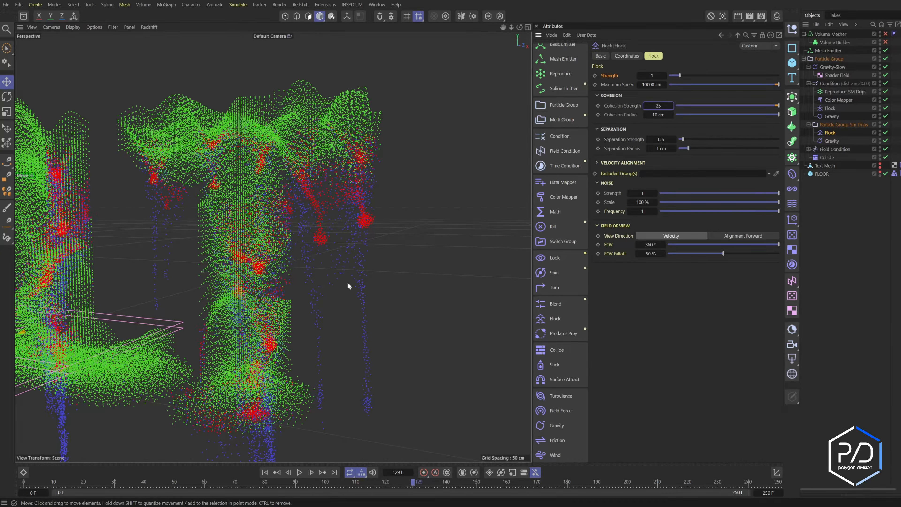
pyautogui.doubleClick(657, 115)
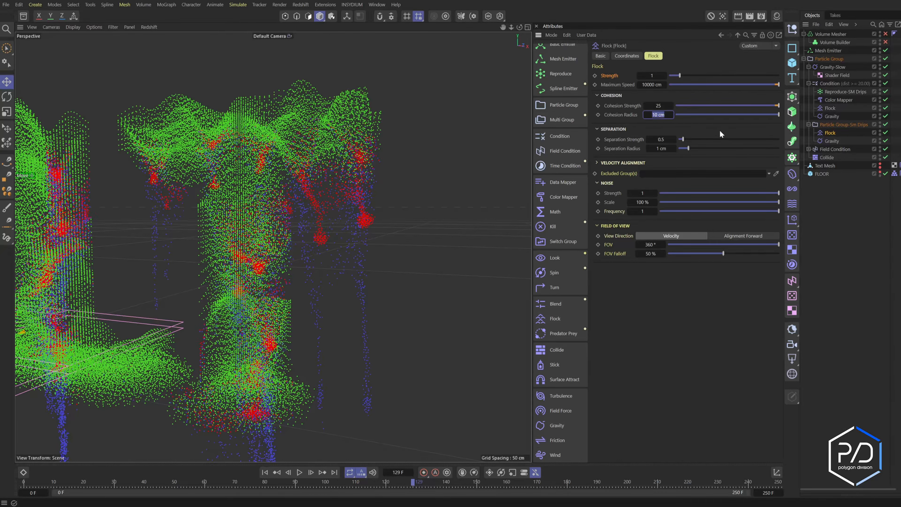
pyautogui.write('12')
pyautogui.press('Return')
# Replay the simulation from the start to about frame 132 to check the tighter drip clusters
pyautogui.click(266, 472)
pyautogui.press('F8')
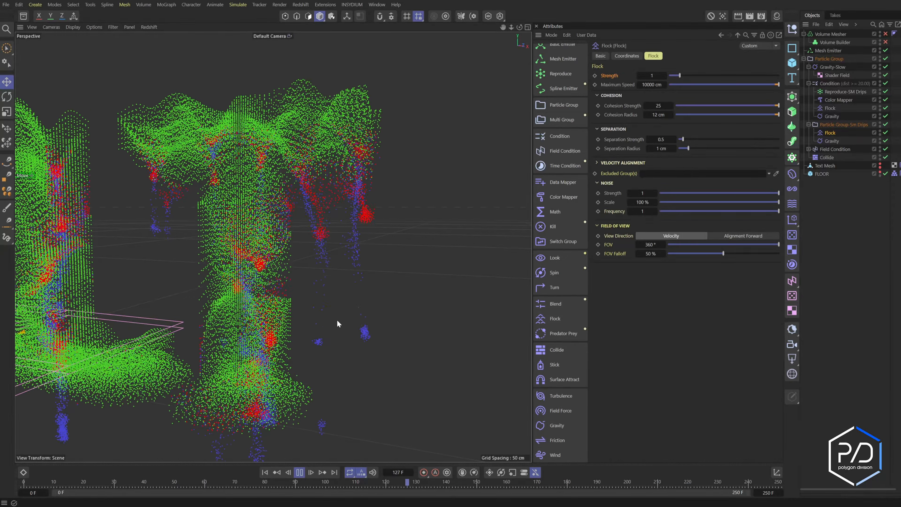
pyautogui.click(300, 472)
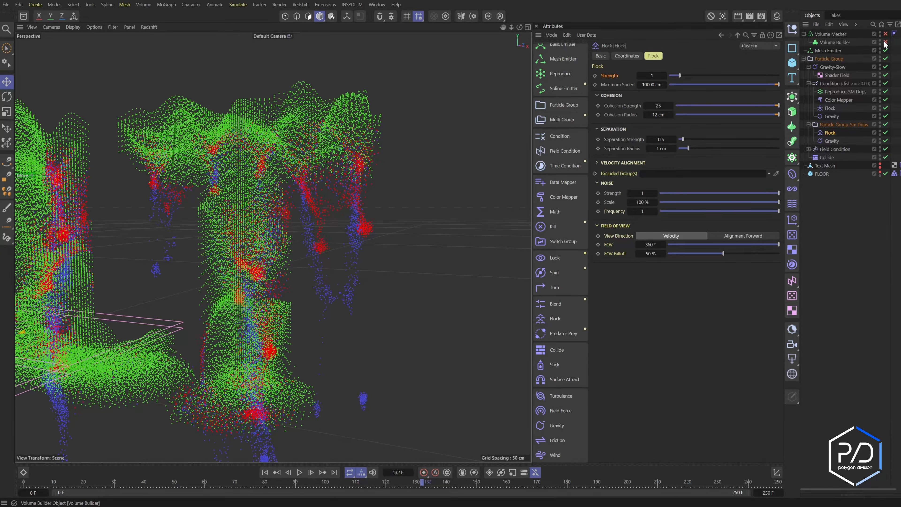
# Re-enable the Volume Mesher and Volume Builder, and add Particle Group-Sm Drips to the top of the builder's objects
pyautogui.click(885, 34)
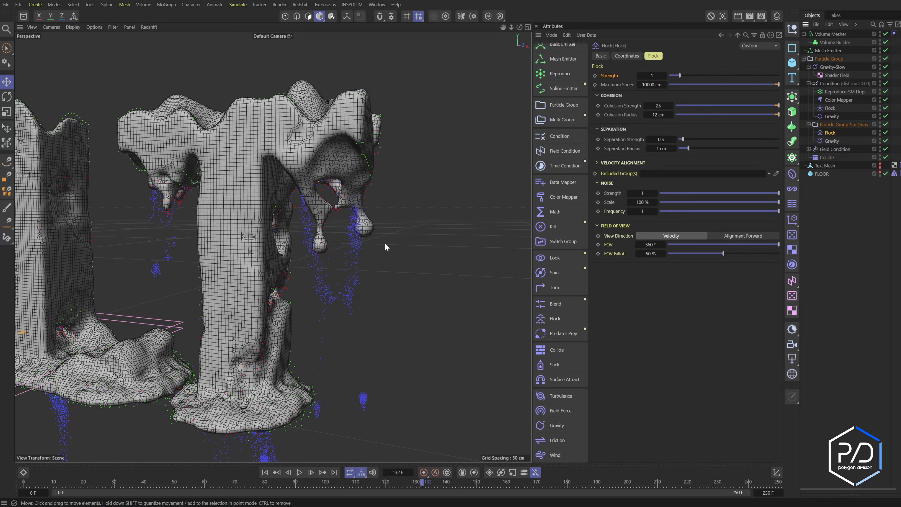
pyautogui.click(837, 43)
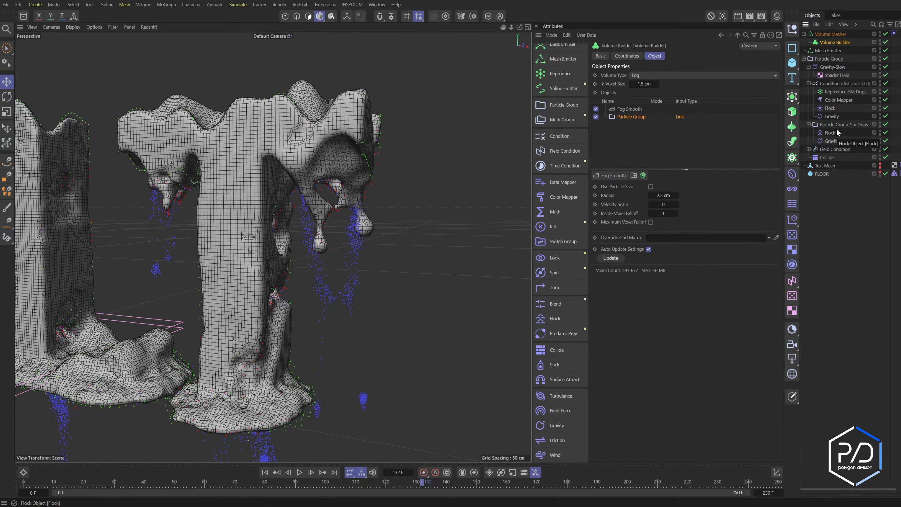
pyautogui.moveTo(839, 124); pyautogui.dragTo(631, 106)
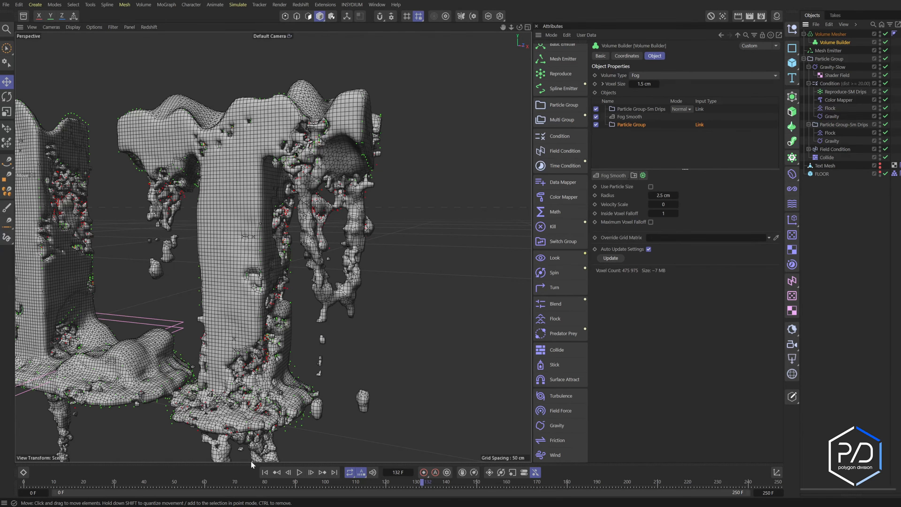
# Replay the simulation to about frame 105 with the Volume Mesher and Volume Builder temporarily disabled, and re-enable both there
pyautogui.click(265, 472)
pyautogui.click(299, 472)
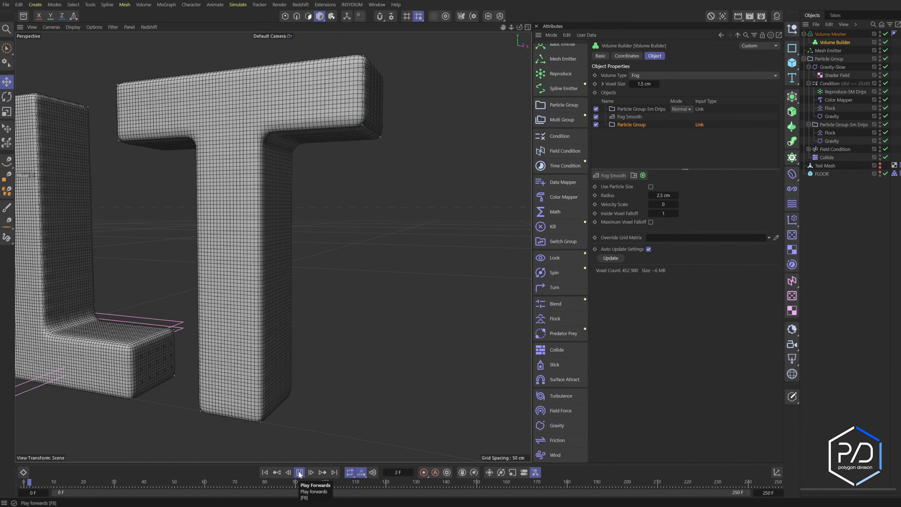
pyautogui.click(298, 472)
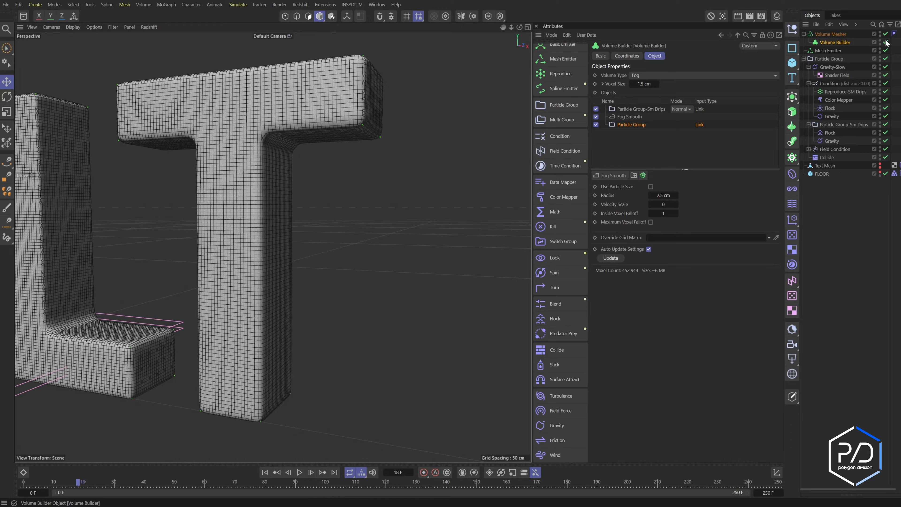
pyautogui.moveTo(886, 42); pyautogui.dragTo(885, 34)
pyautogui.click(299, 472)
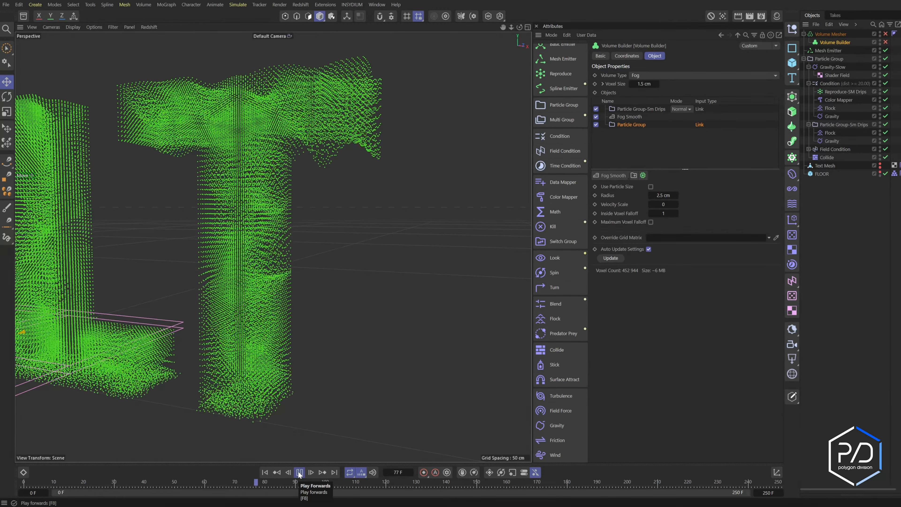
pyautogui.click(299, 472)
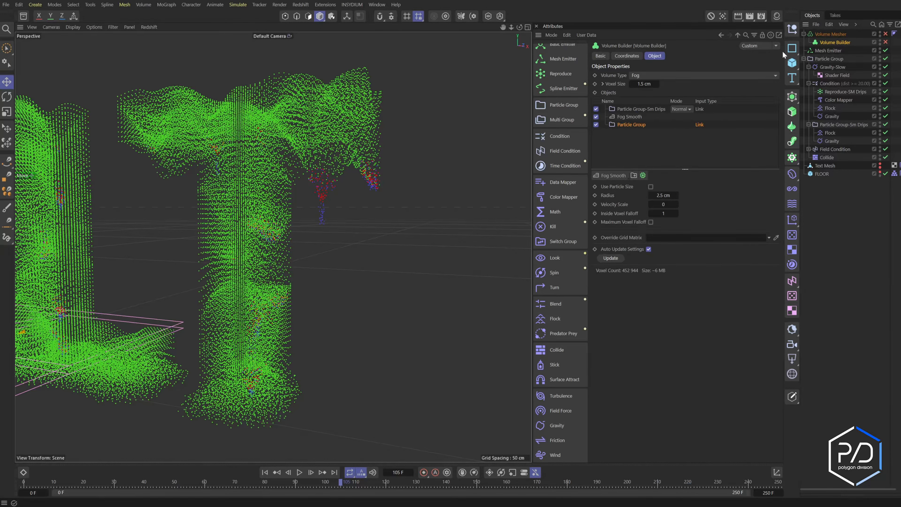
pyautogui.click(885, 42)
pyautogui.click(885, 34)
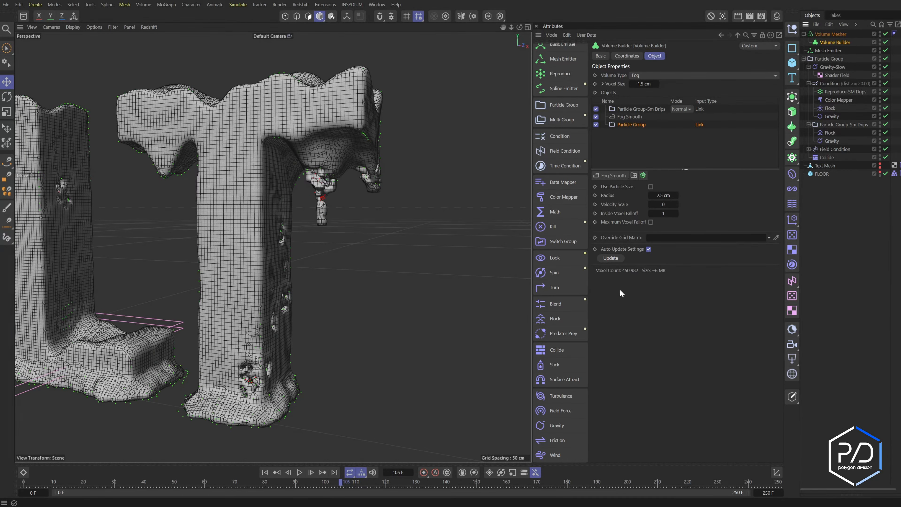
# Advance the meshed simulation frame by frame to about frame 117 and examine the drips' surface
pyautogui.click(308, 473)
pyautogui.click(308, 473)
pyautogui.click(308, 473)
pyautogui.click(308, 473)
pyautogui.click(308, 472)
pyautogui.click(307, 472)
pyautogui.click(307, 472)
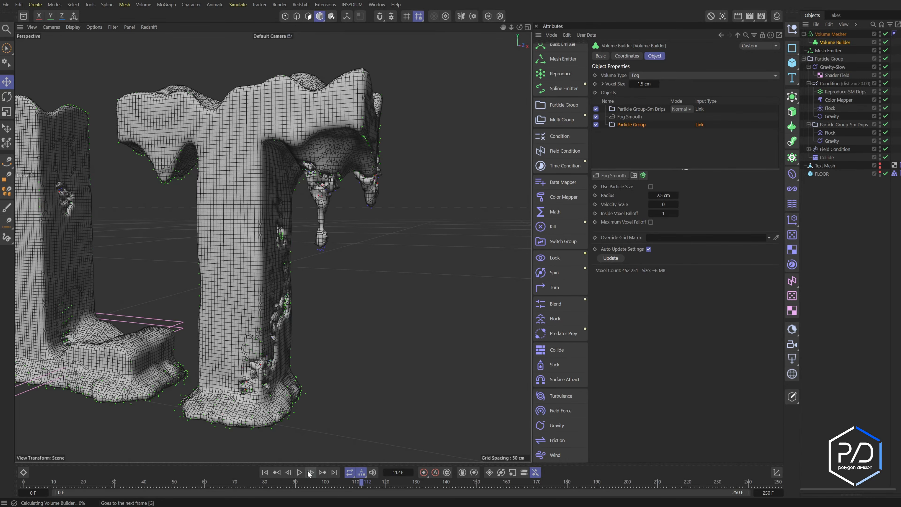
pyautogui.click(308, 472)
pyautogui.click(307, 473)
pyautogui.click(308, 472)
pyautogui.click(309, 472)
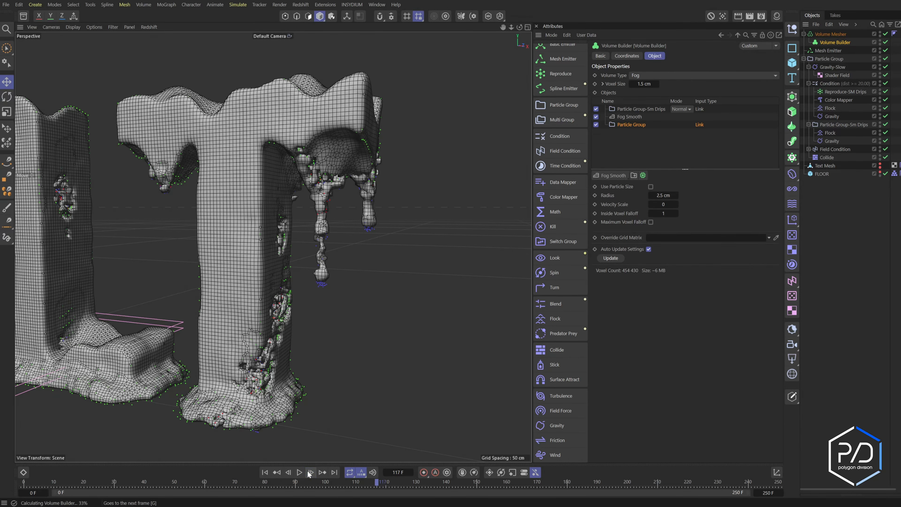
pyautogui.click(309, 473)
# Move Particle Group-Sm Drips below Fog Smooth in the Volume Builder's object list
pyautogui.click(638, 108)
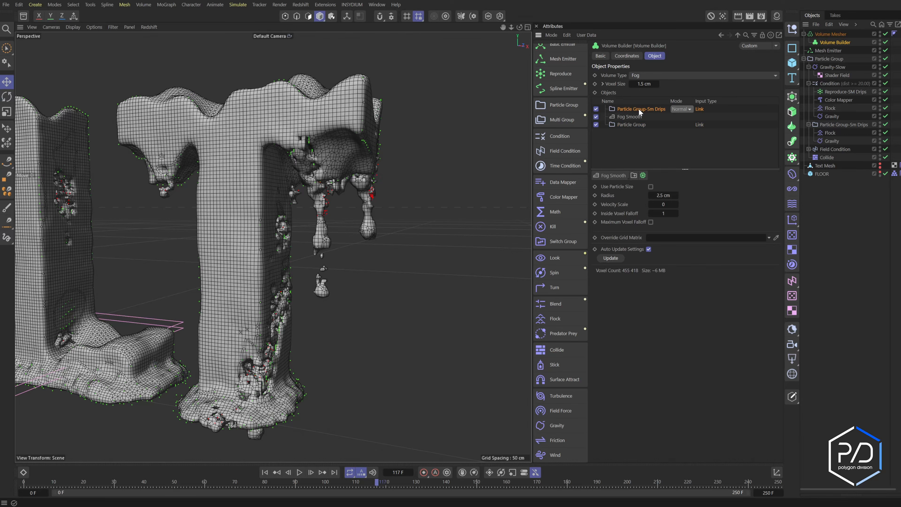
pyautogui.moveTo(637, 124); pyautogui.dragTo(636, 120)
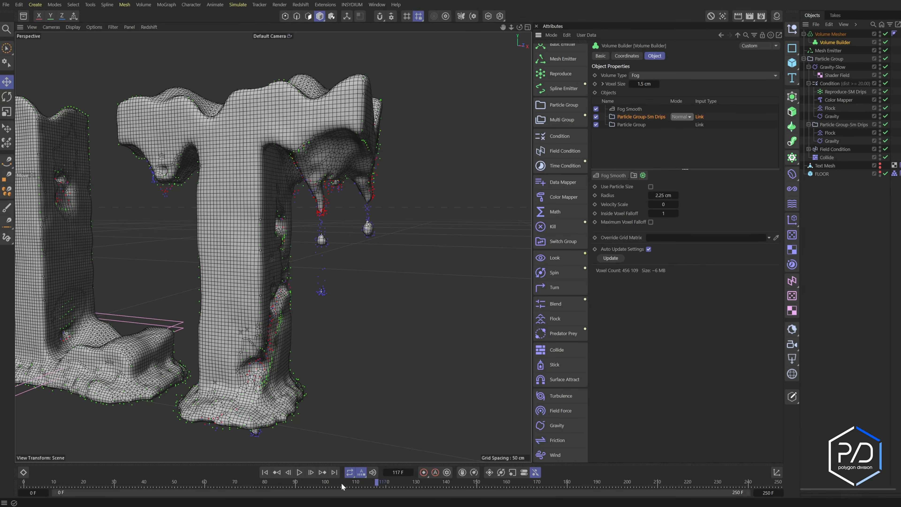
# Advance the meshed simulation frame by frame to frame 124 and examine how the drips form
pyautogui.click(307, 476)
pyautogui.click(307, 475)
pyautogui.click(307, 476)
pyautogui.click(307, 475)
pyautogui.click(306, 475)
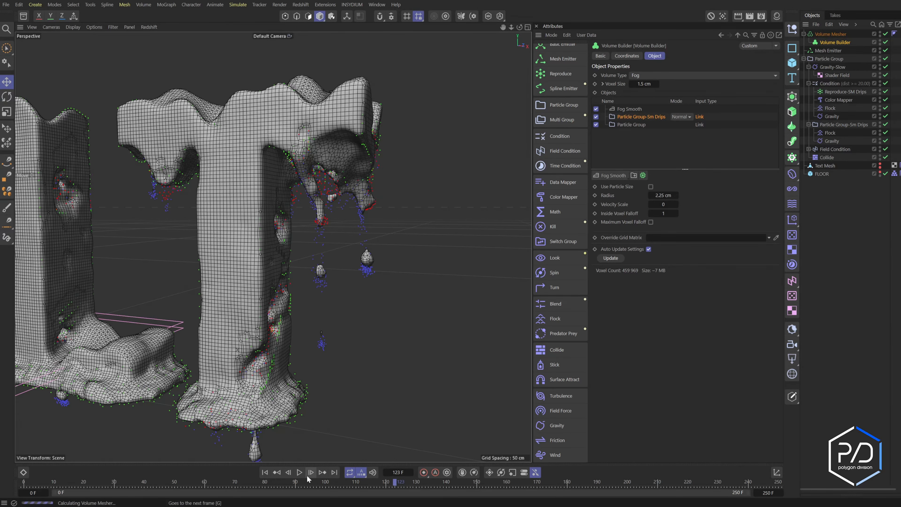
pyautogui.click(307, 475)
pyautogui.click(307, 475)
# Set the Volume Builder's voxel size to 1 cm and examine the finer mesh together with the Fog Smooth filter settings
pyautogui.doubleClick(645, 84)
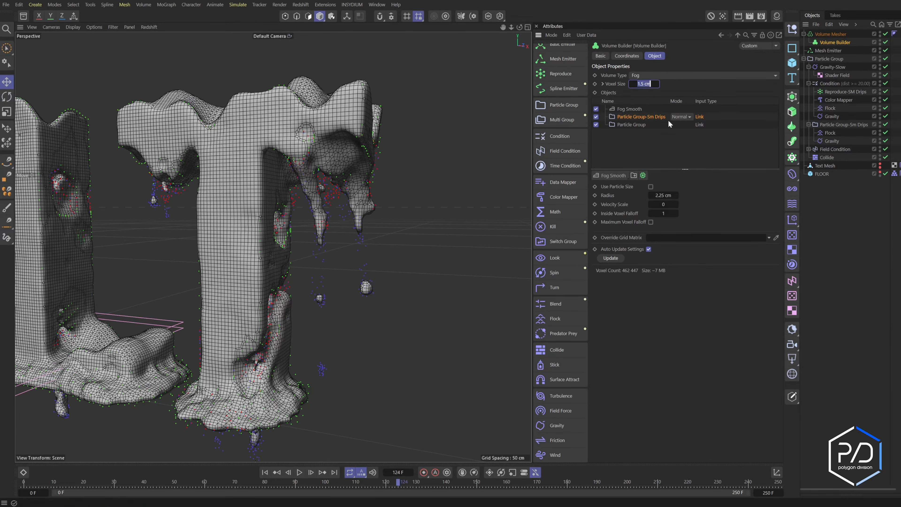
pyautogui.write('1')
pyautogui.press('Return')
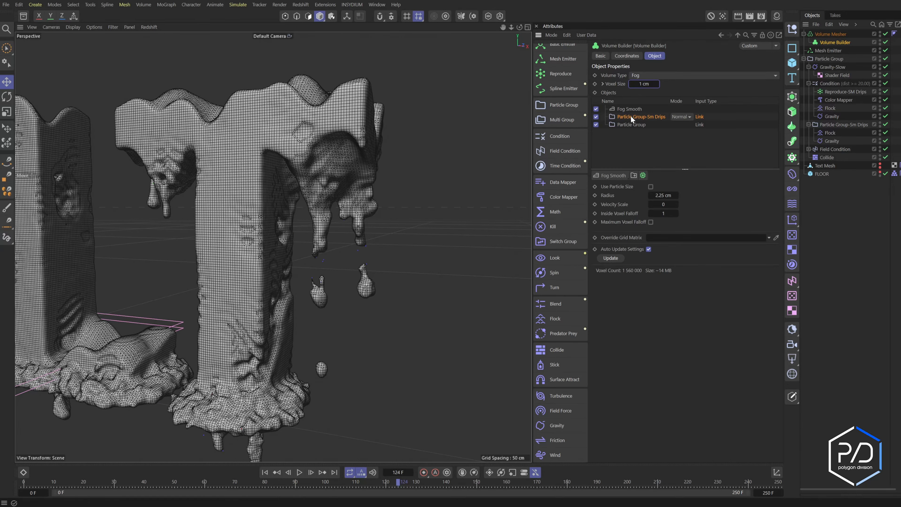
pyautogui.click(630, 109)
pyautogui.moveTo(727, 209)
pyautogui.mouseDown()
pyautogui.moveTo(738, 207)
pyautogui.moveTo(712, 209)
pyautogui.moveTo(722, 207)
pyautogui.mouseUp()
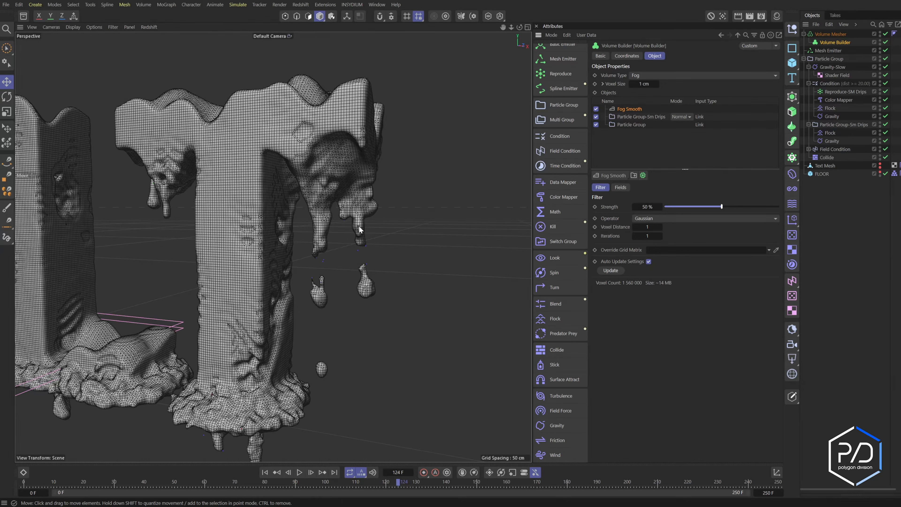
pyautogui.keyDown('alt'); pyautogui.moveTo(359, 209); pyautogui.dragTo(525, 198, button='middle'); pyautogui.keyUp('alt')
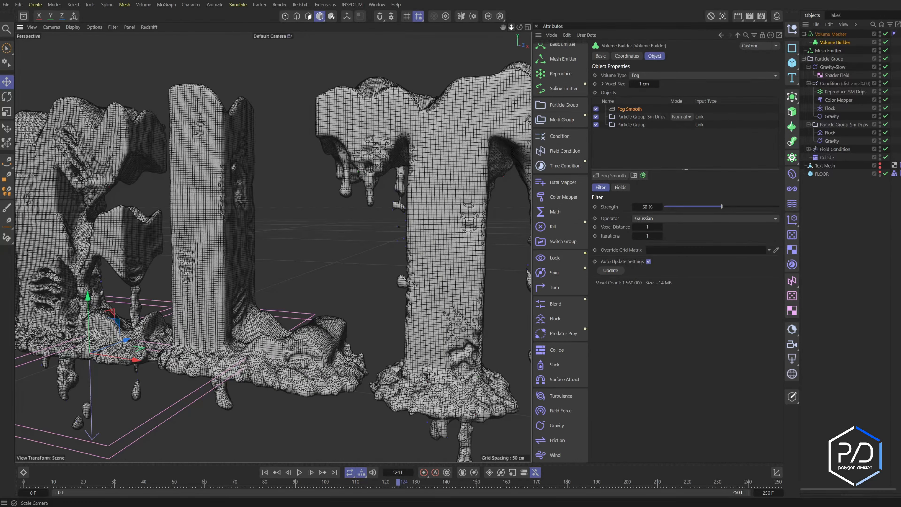
pyautogui.keyDown('alt'); pyautogui.moveTo(359, 209); pyautogui.dragTo(343, 313, button='right'); pyautogui.keyUp('alt')
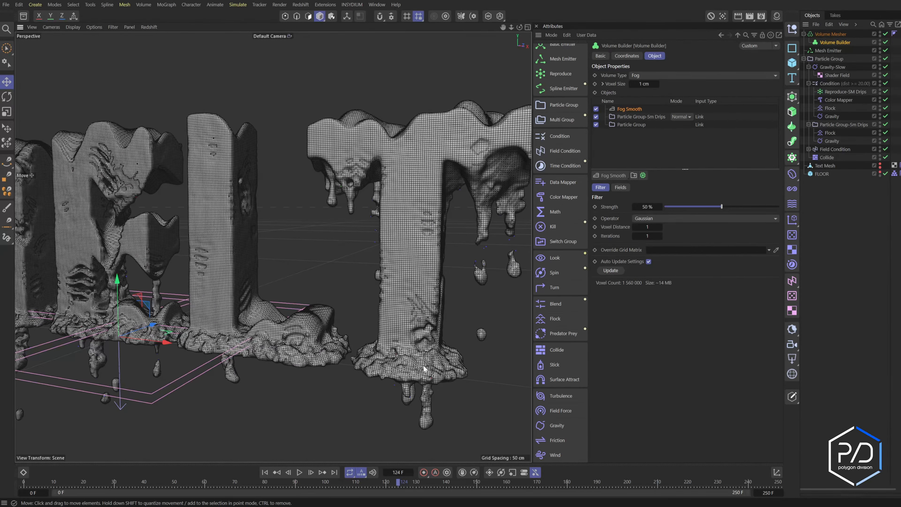
# Set the Flock under Field Condition to separation strength 0.5 and noise strength 0.15, and replay the simulation from the start
pyautogui.click(809, 149)
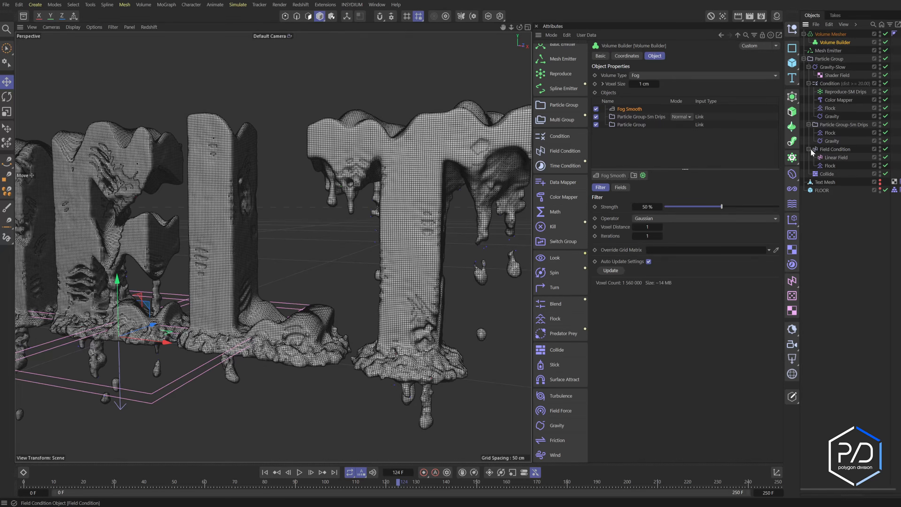
pyautogui.click(830, 165)
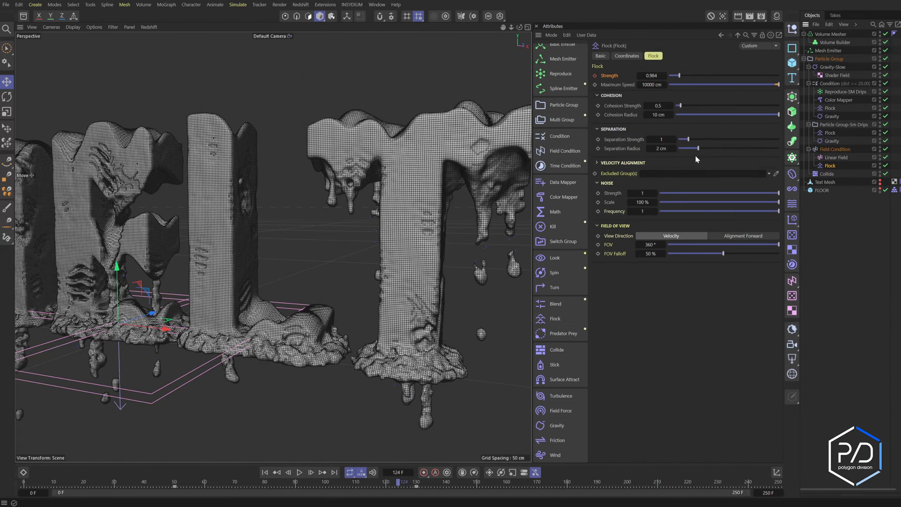
pyautogui.click(661, 139)
pyautogui.write('0.5')
pyautogui.press('Return')
pyautogui.moveTo(687, 194); pyautogui.dragTo(678, 193)
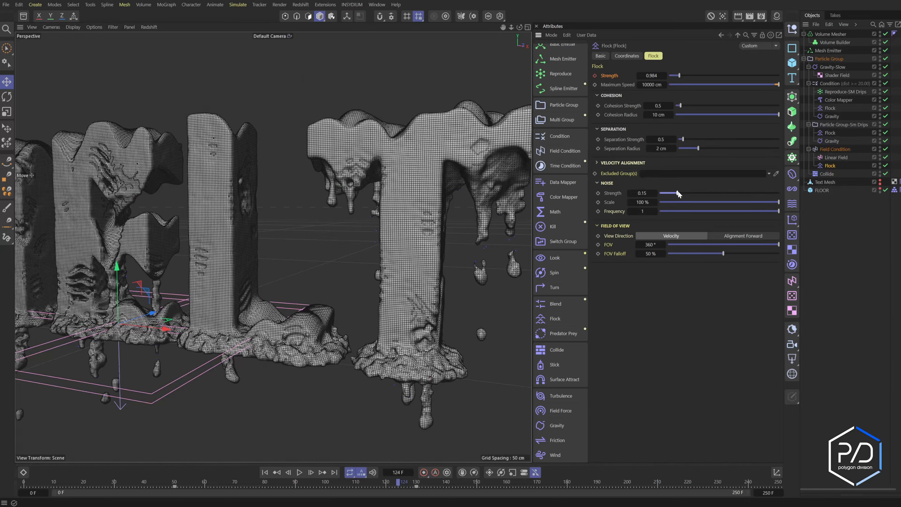
pyautogui.click(271, 472)
pyautogui.click(300, 473)
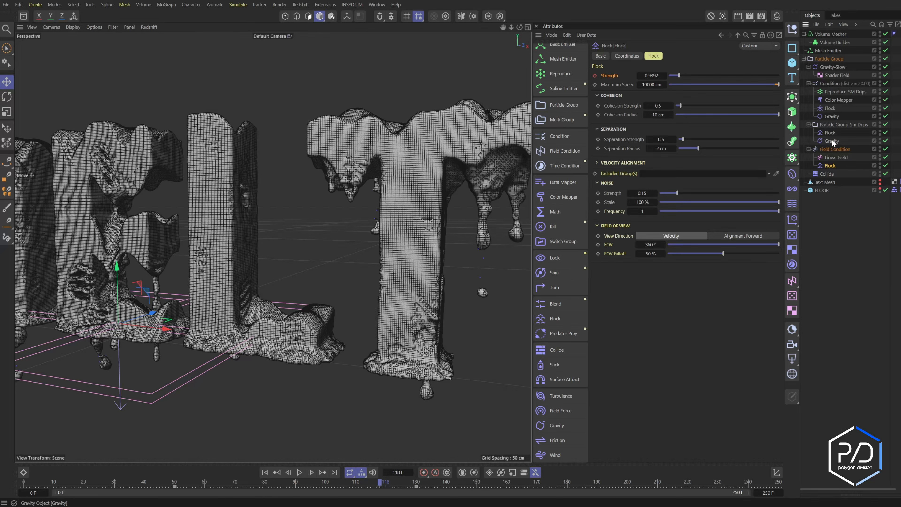
# Copy the Collide modifier into Particle Group-Sm Drips and replay the simulation as unmeshed particles
pyautogui.click(840, 124)
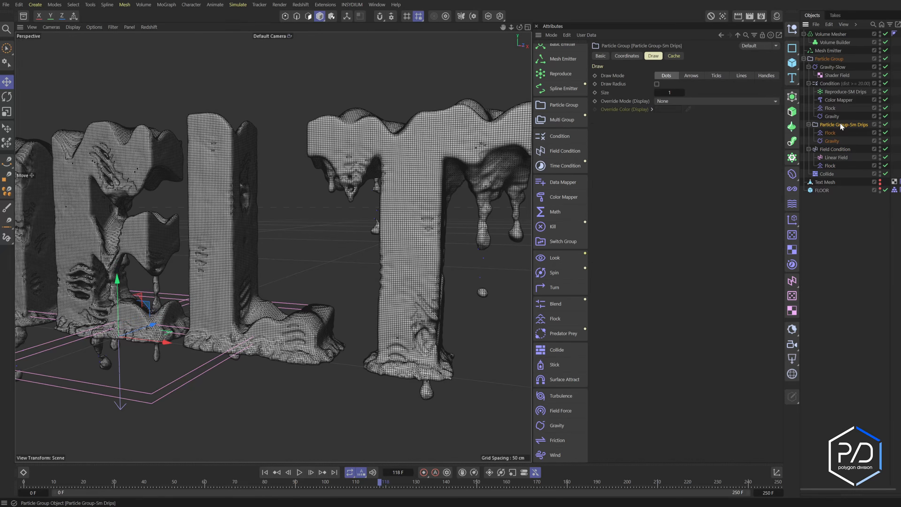
pyautogui.click(825, 173)
pyautogui.moveTo(826, 172); pyautogui.dragTo(837, 146)
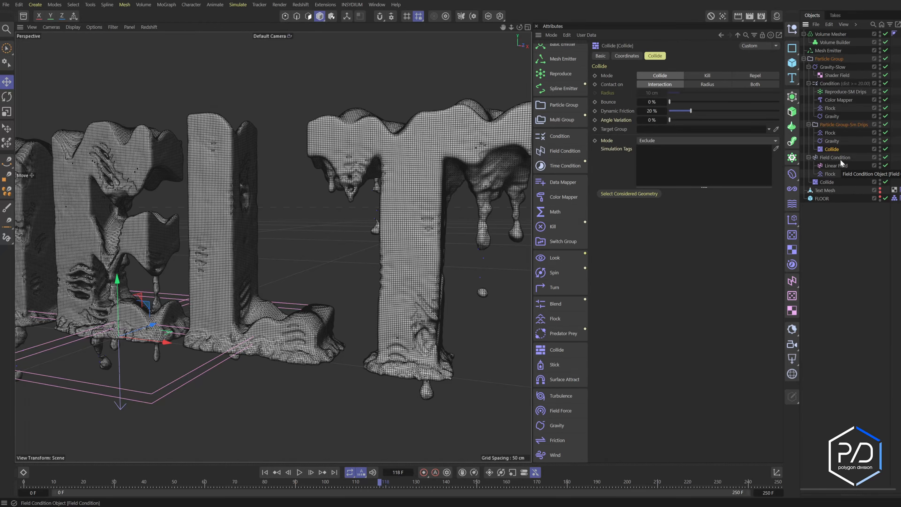
pyautogui.click(267, 475)
pyautogui.click(296, 476)
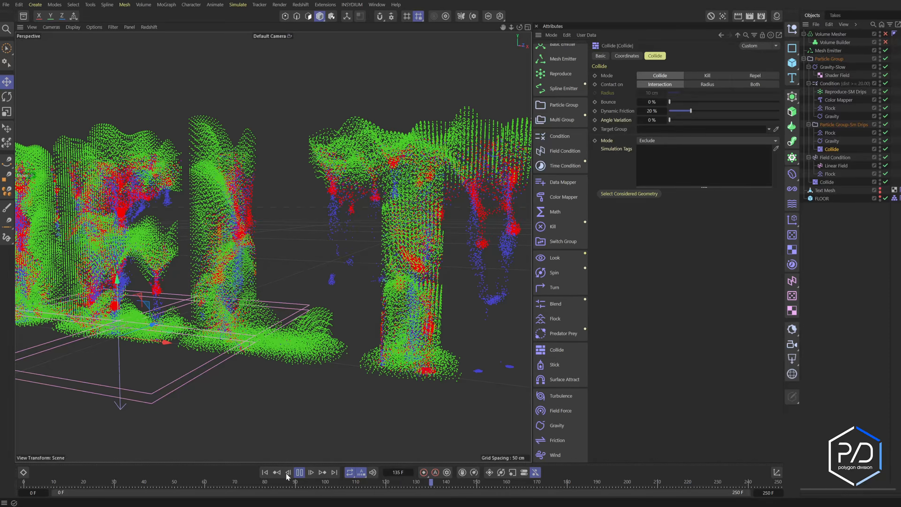
pyautogui.click(300, 472)
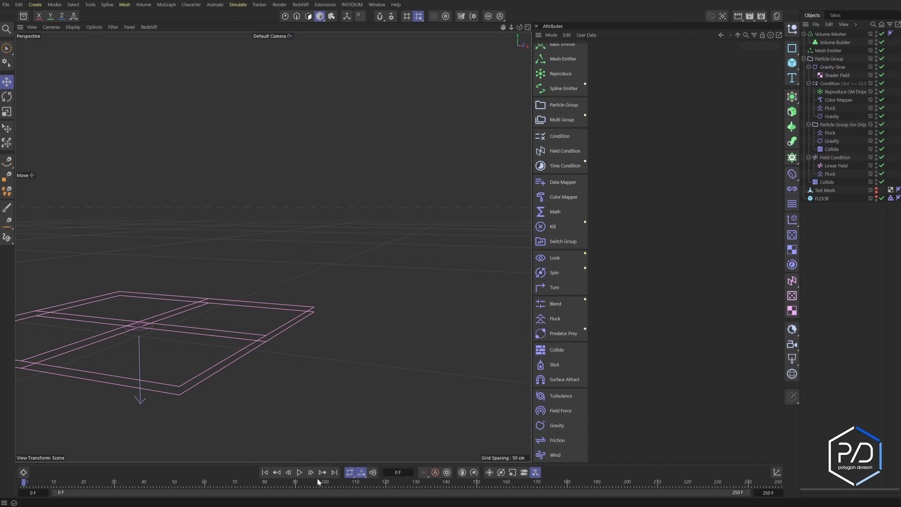
# Replay the simulation to frame 106 with the Volume Mesher and Volume Builder temporarily disabled, and re-enable both there
pyautogui.click(299, 472)
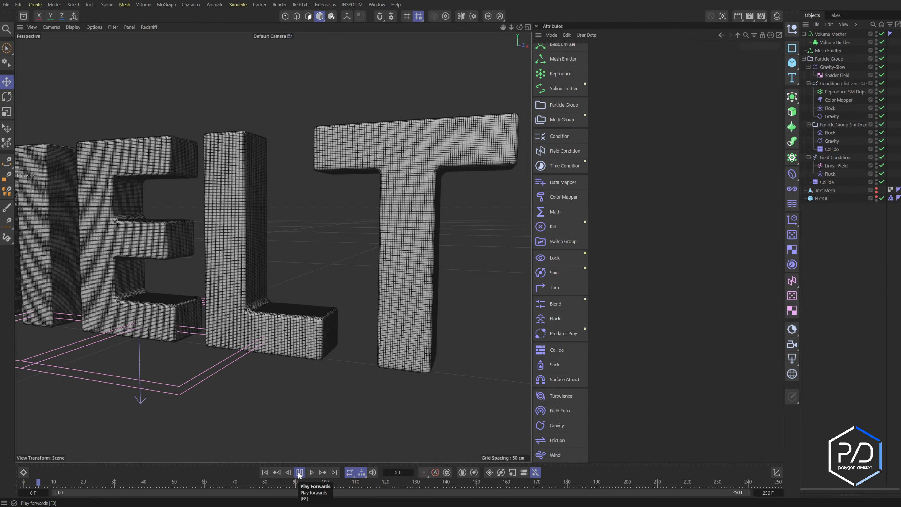
pyautogui.click(300, 472)
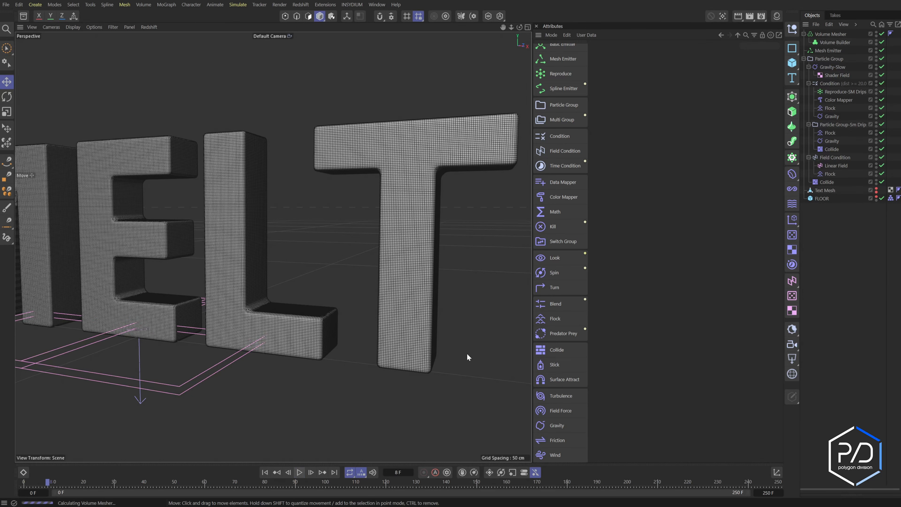
pyautogui.click(881, 34)
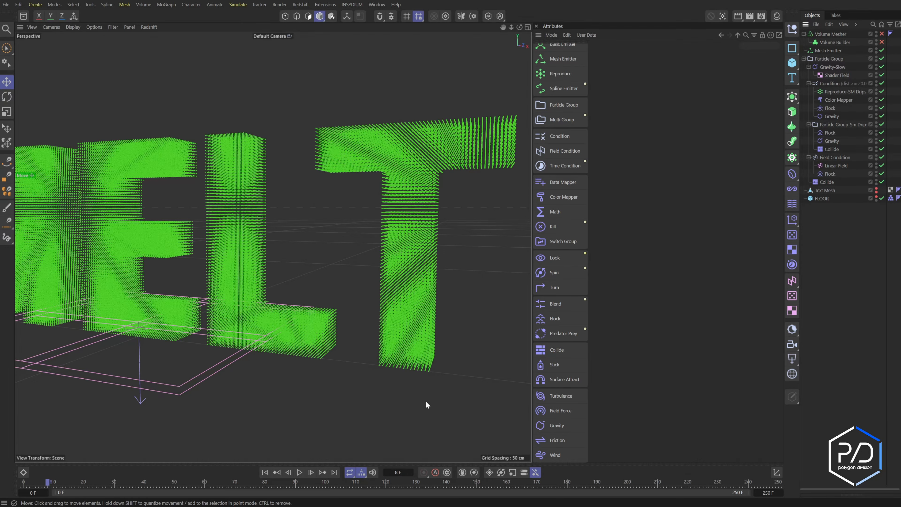
pyautogui.click(299, 472)
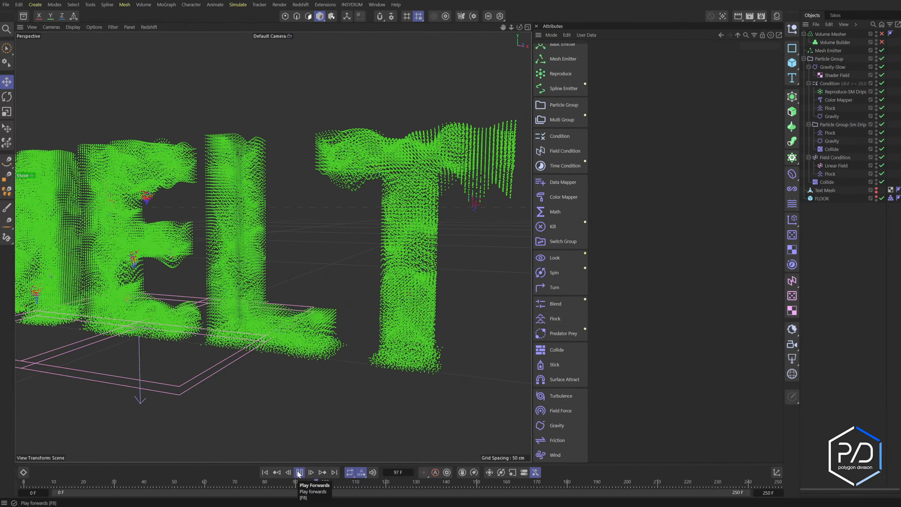
pyautogui.click(299, 472)
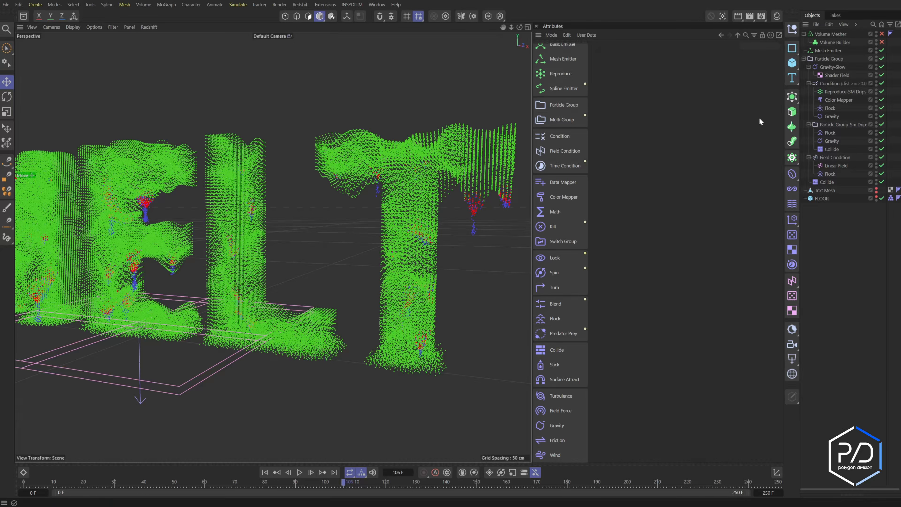
pyautogui.click(833, 42)
pyautogui.click(881, 41)
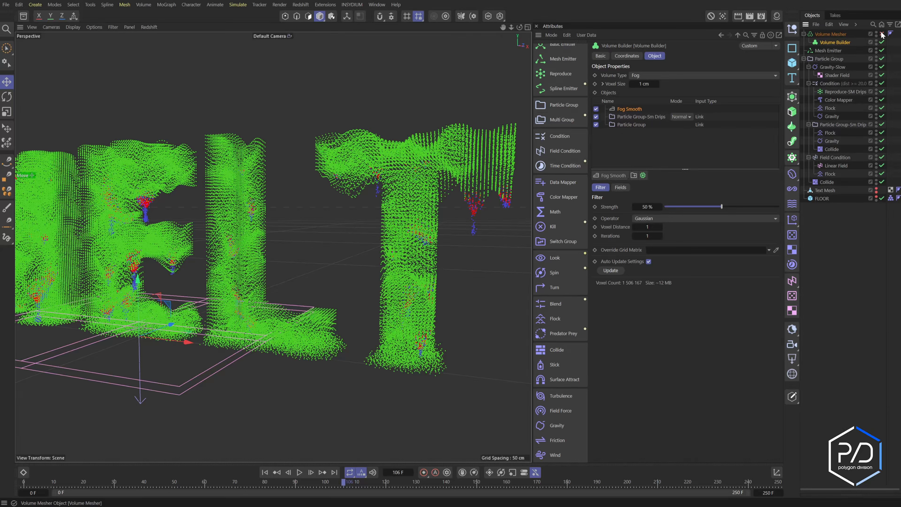
pyautogui.click(882, 34)
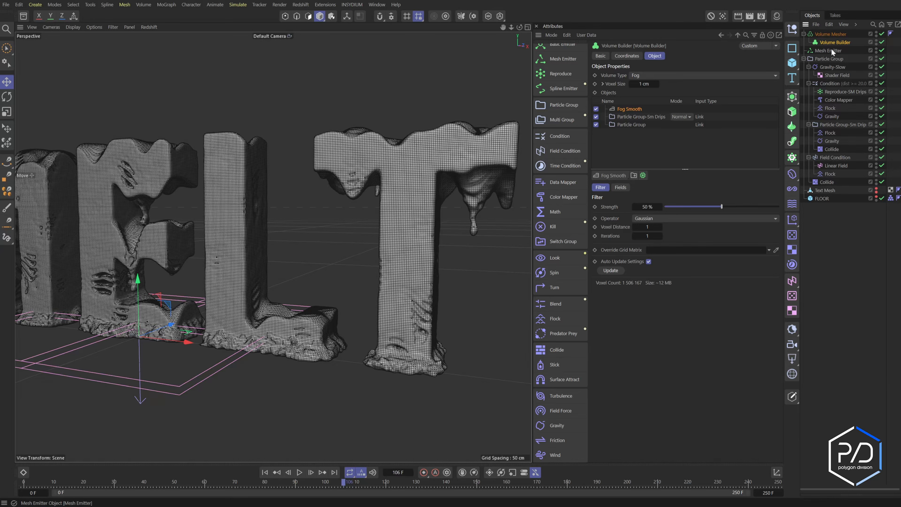
# Try velocity scales of 1, 0.1 and 0.2 for Particle Group-Sm Drips in the Volume Builder
pyautogui.click(625, 117)
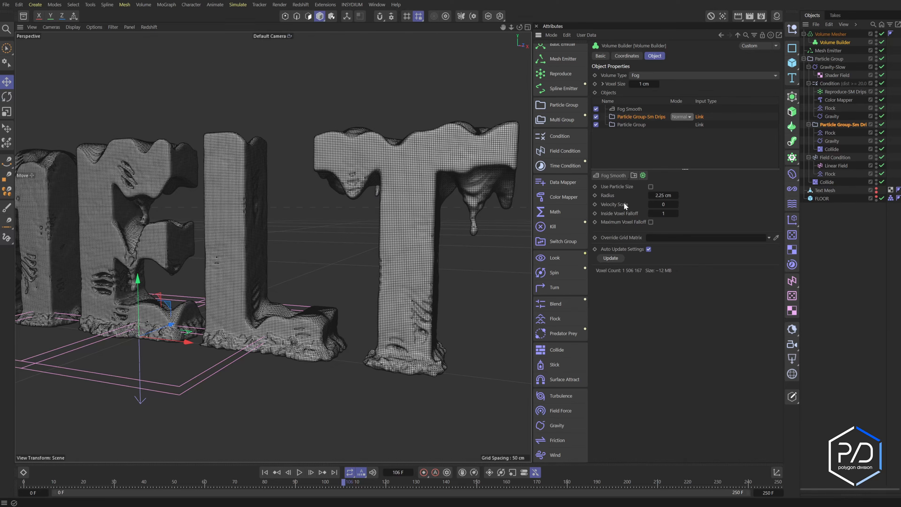
pyautogui.click(663, 204)
pyautogui.click(672, 205)
pyautogui.write('1')
pyautogui.press('Return')
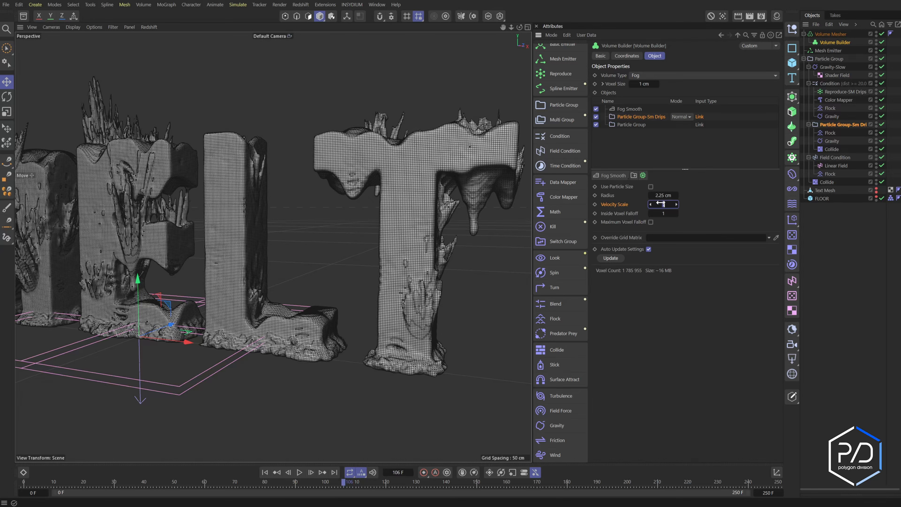
pyautogui.write('0.1')
pyautogui.press('Return')
pyautogui.press('BackSpace')
pyautogui.write('2')
pyautogui.press('Return')
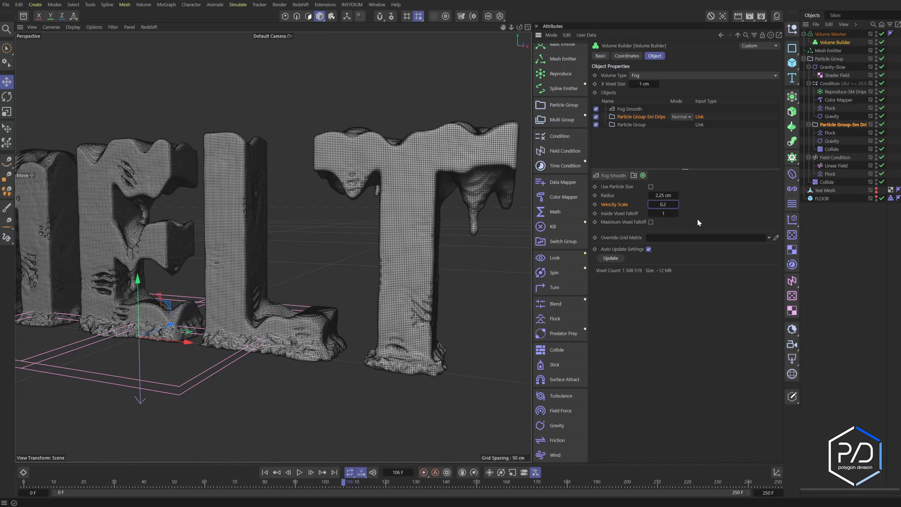
# Set the velocity scale of the main Particle Group to 0.1 in the Volume Builder and play the simulation to frame 119
pyautogui.click(632, 125)
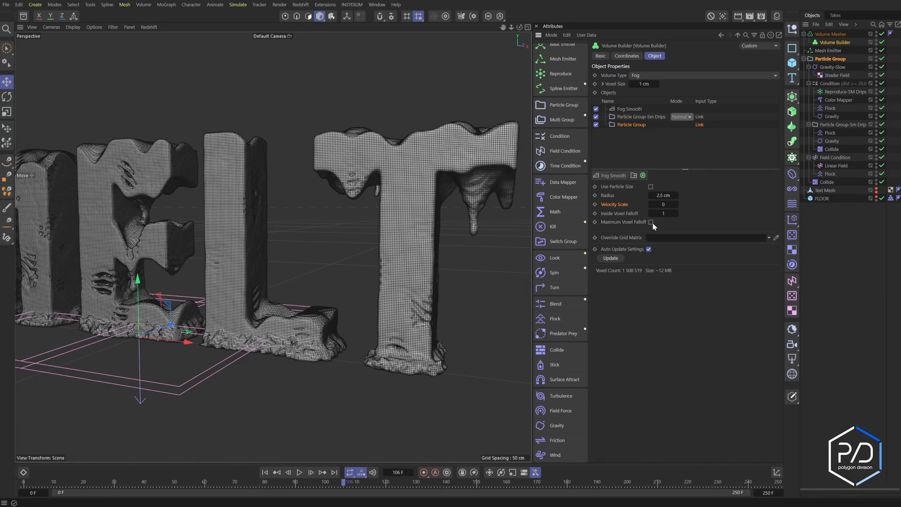
pyautogui.click(663, 205)
pyautogui.write('0.1')
pyautogui.press('Return')
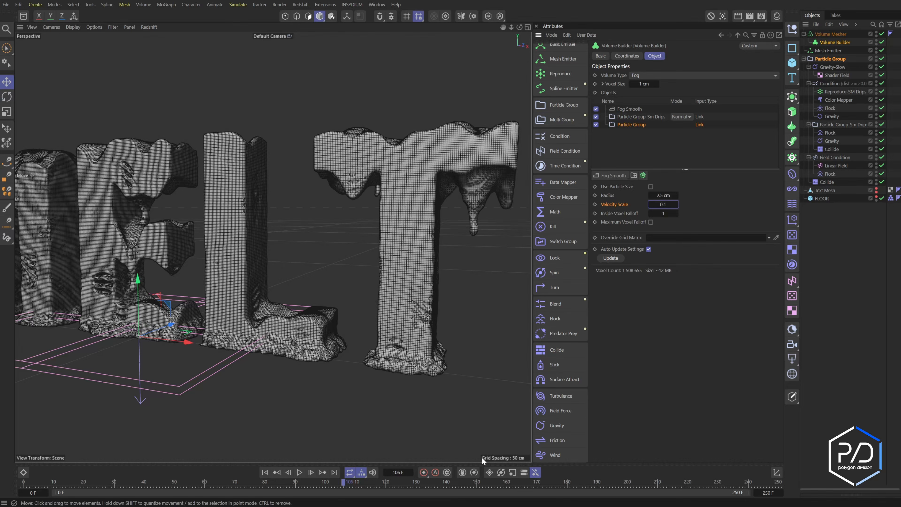
pyautogui.click(299, 471)
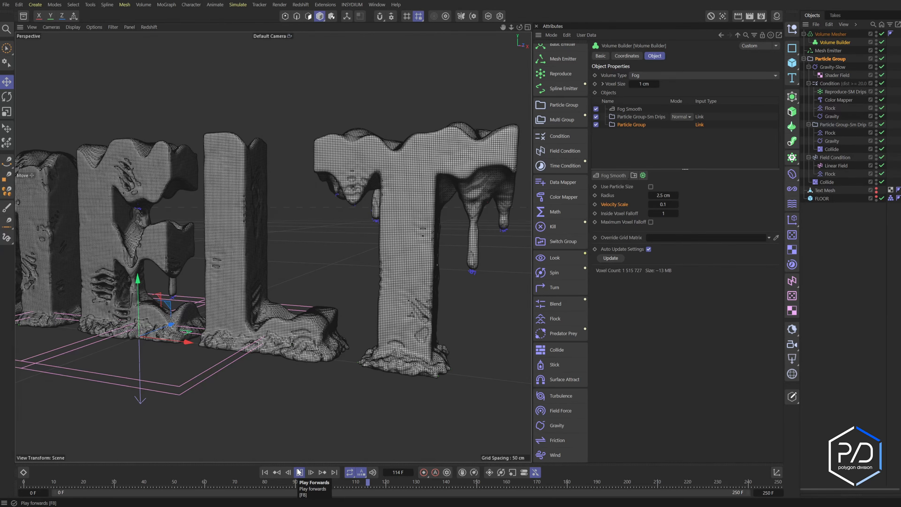
pyautogui.click(299, 472)
# Set the velocity scale of Particle Group-Sm Drips to 0.05, trying values such as 0.02 and 0.1 on the way
pyautogui.click(636, 118)
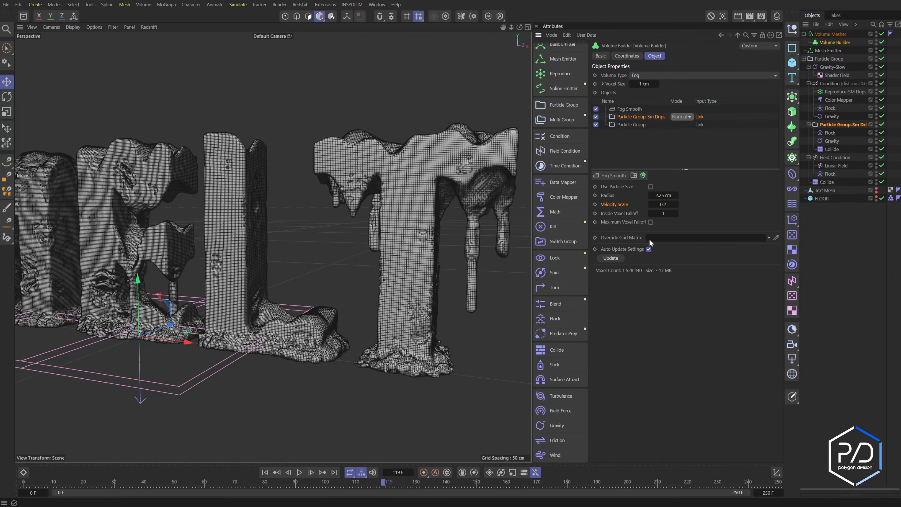
pyautogui.moveTo(676, 204); pyautogui.dragTo(676, 204)
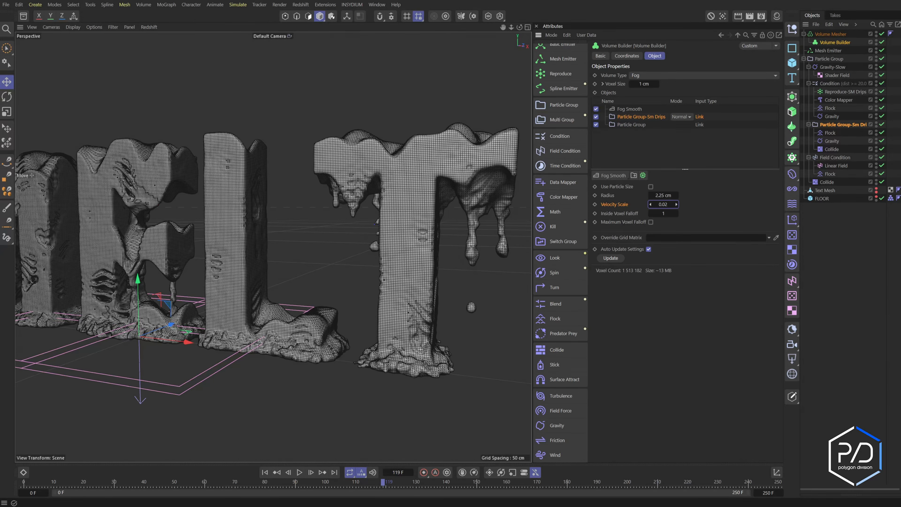
pyautogui.click(665, 203)
pyautogui.write('0.034')
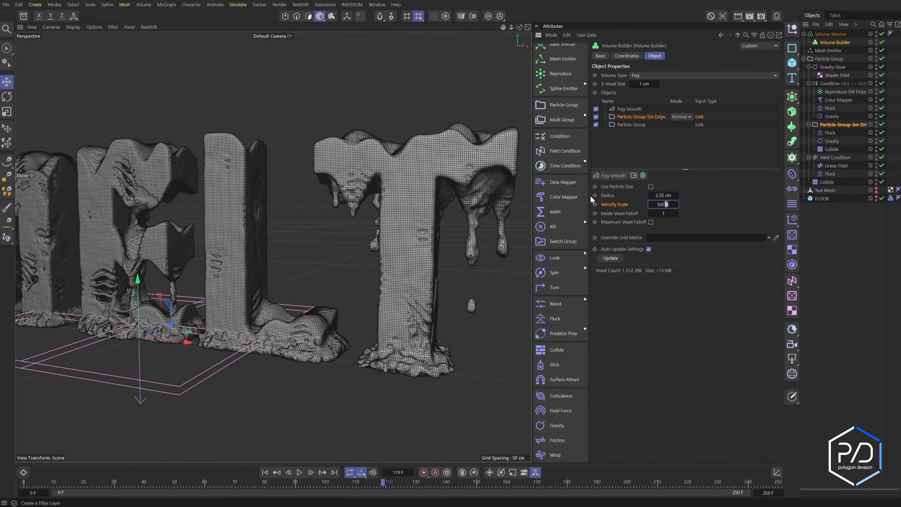
pyautogui.click(667, 203)
pyautogui.press('BackSpace')
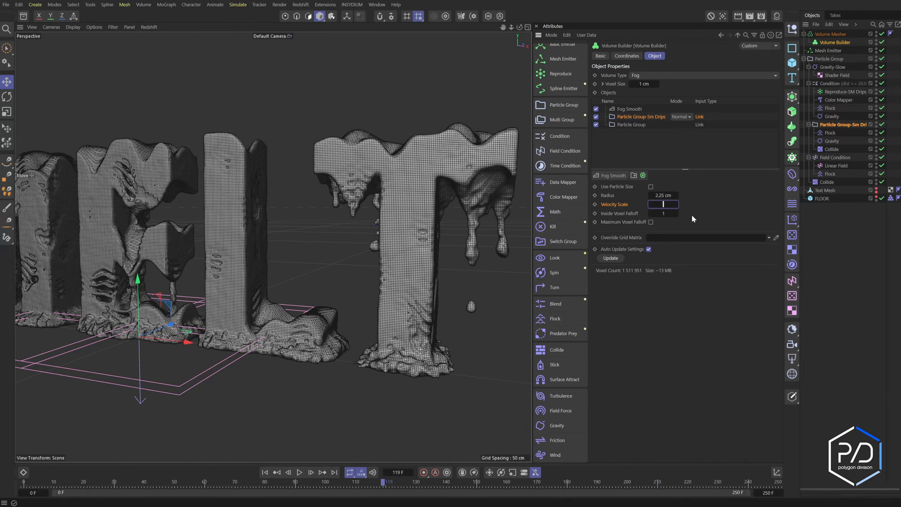
pyautogui.write('.1')
pyautogui.press('Return')
pyautogui.moveTo(661, 205); pyautogui.dragTo(759, 232)
pyautogui.write('.05')
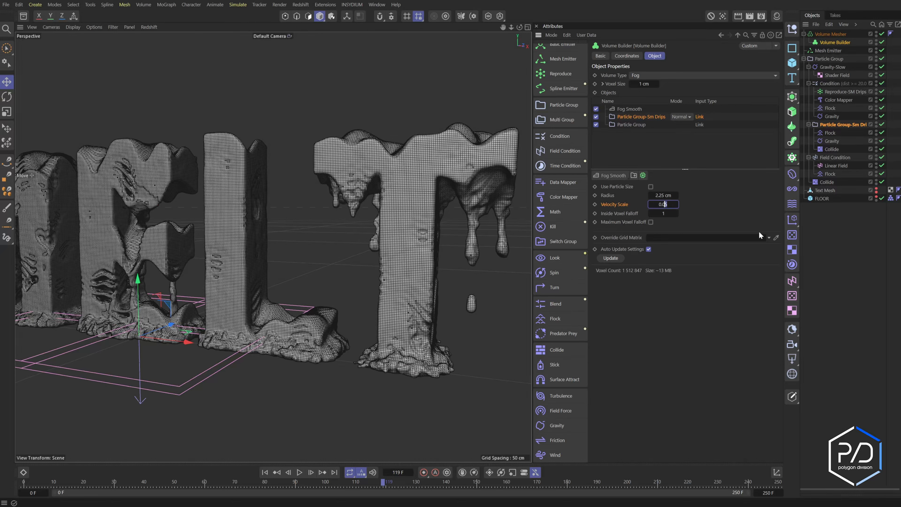
pyautogui.press('Return')
# Set the Volume Builder's voxel size to 2 cm
pyautogui.click(640, 84)
pyautogui.write('2')
pyautogui.press('Return')
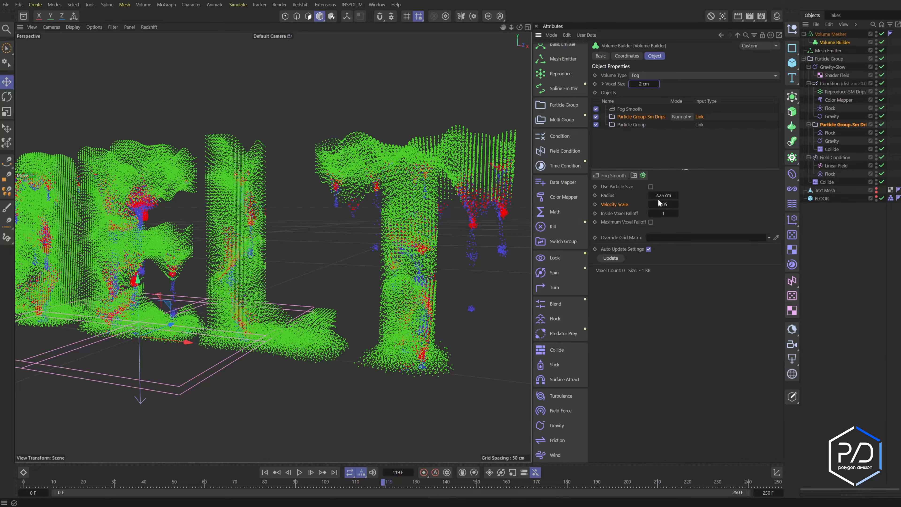
# Set the main Particle Group's radius to 3 cm in the Volume Builder and play the meshed simulation on to frame 131
pyautogui.click(634, 125)
pyautogui.press('BackSpace')
pyautogui.press('BackSpace')
pyautogui.press('BackSpace')
pyautogui.write('3')
pyautogui.press('Return')
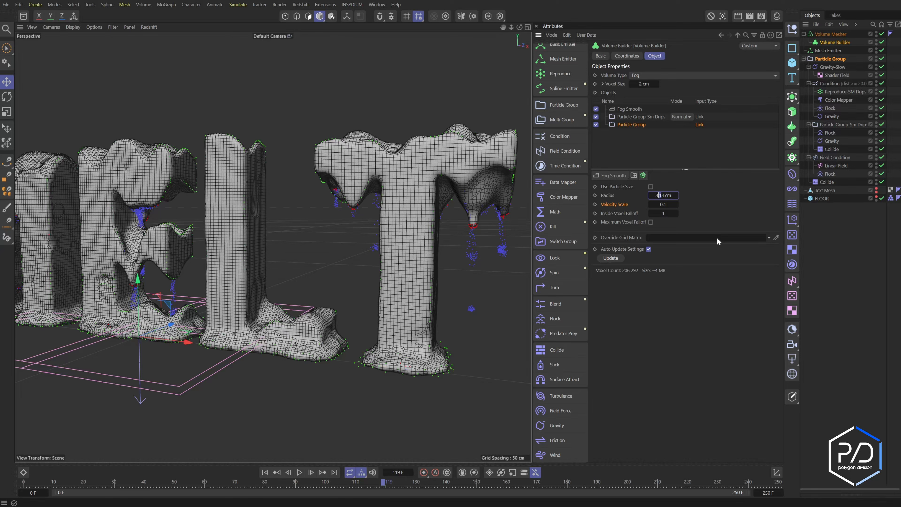
pyautogui.click(309, 472)
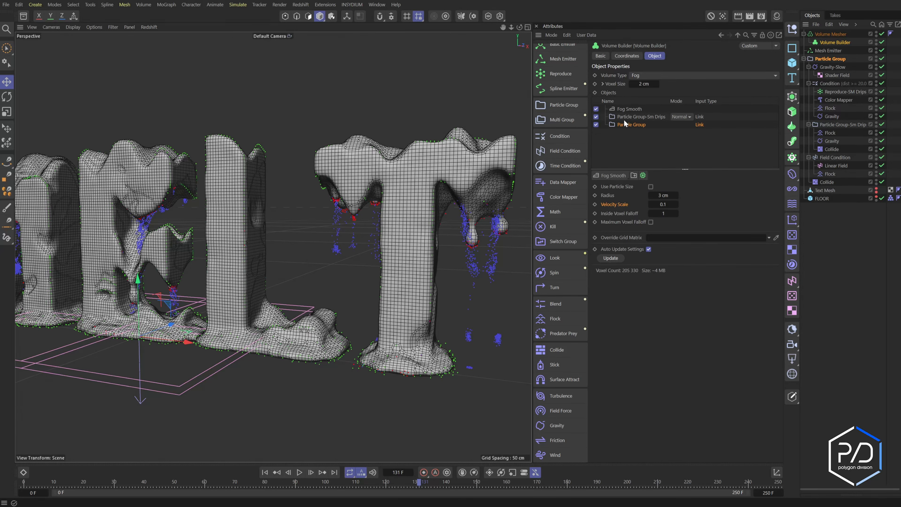
# Set the radius of Particle Group-Sm Drips to 3 cm in the Volume Builder, then select the main Particle Group entry
pyautogui.click(627, 117)
pyautogui.doubleClick(664, 195)
pyautogui.write('3')
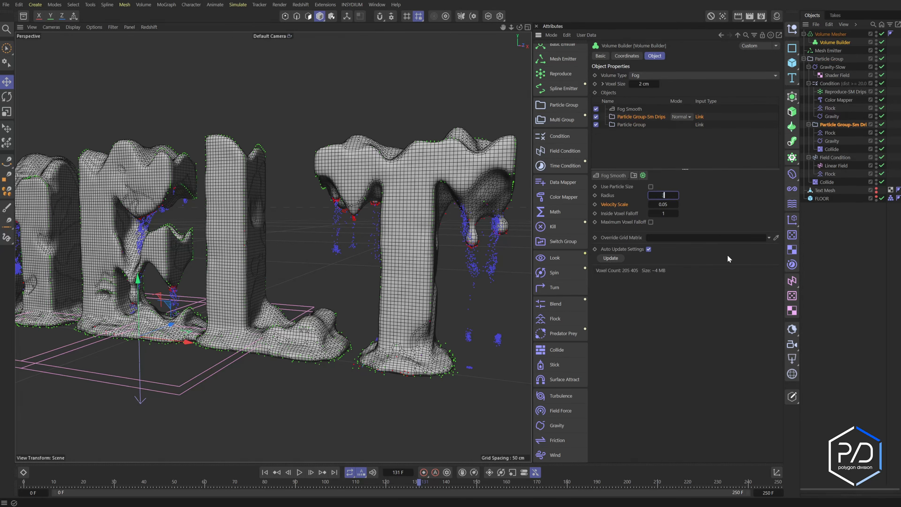
pyautogui.press('Return')
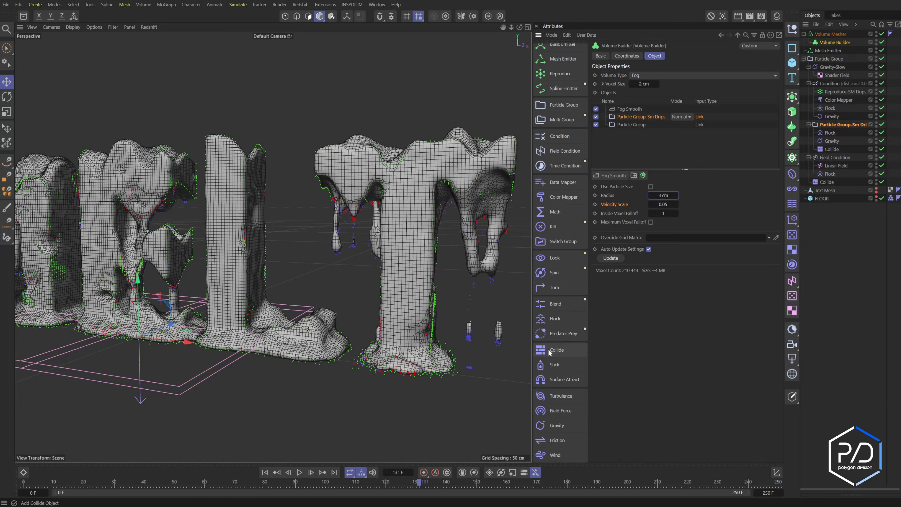
pyautogui.click(619, 125)
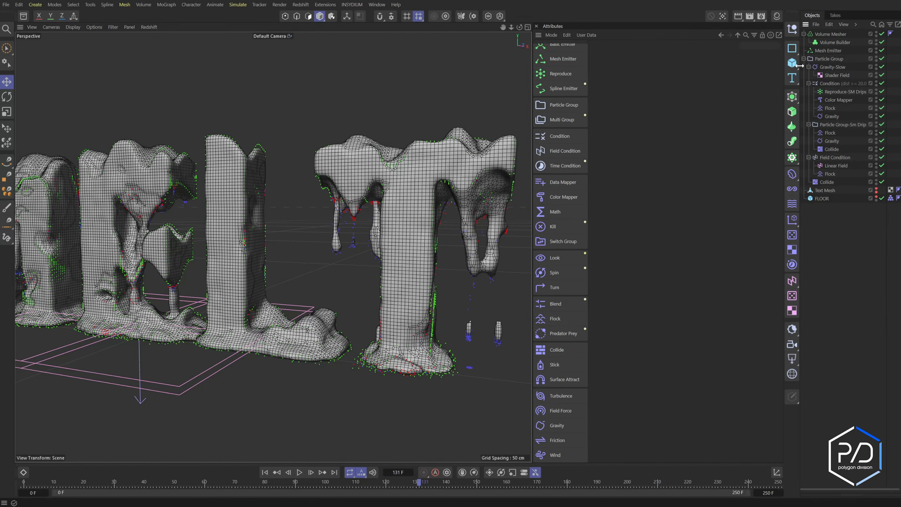
# Disable the Volume Mesher and Volume Builder and play the bare particle simulation to frame 153
pyautogui.click(882, 34)
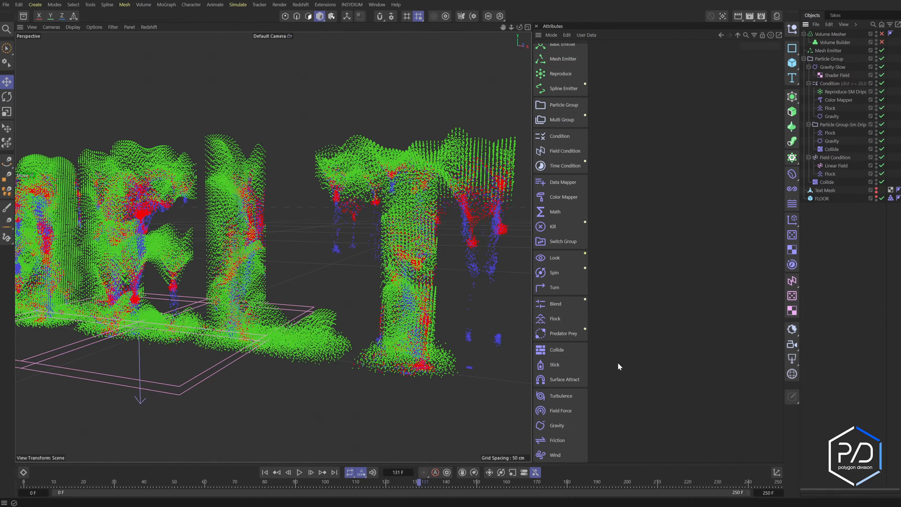
pyautogui.click(299, 472)
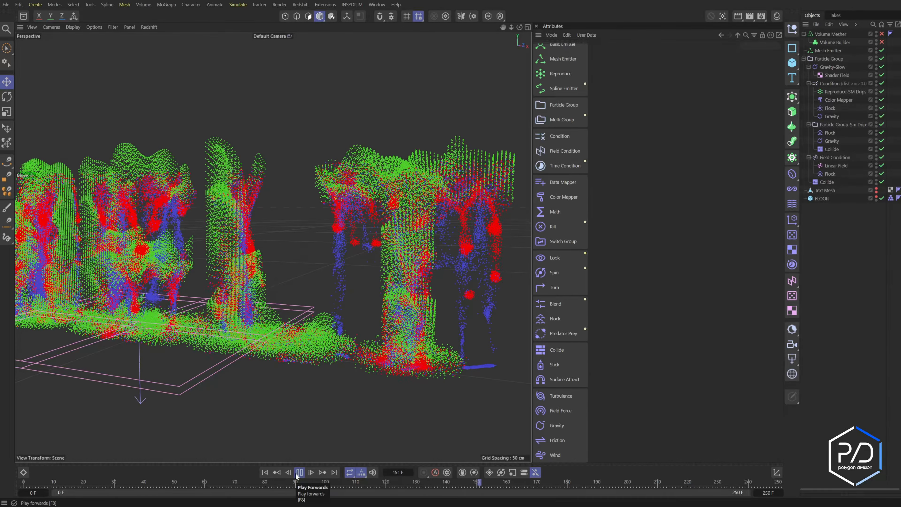
pyautogui.click(299, 472)
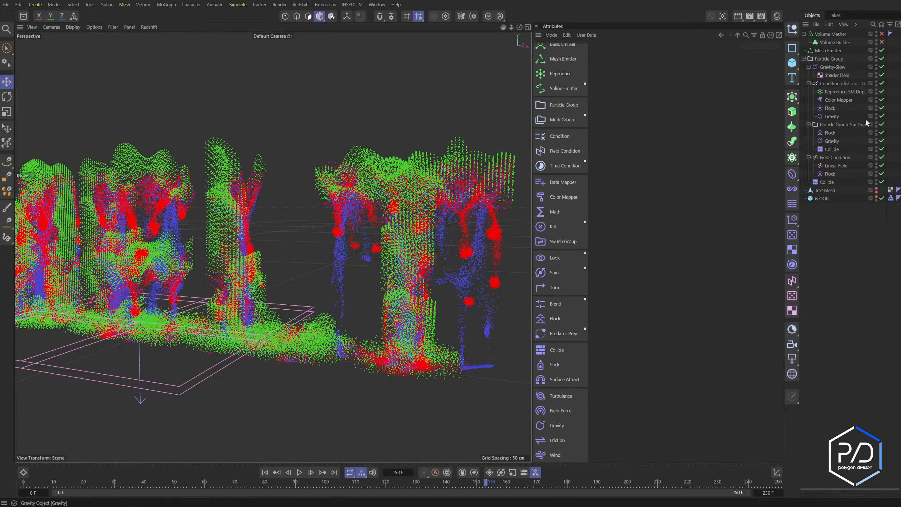
# Set the separation radius to 2 cm and the separation strength to 0.75 on the Flock under Particle Group-Sm Drips
pyautogui.click(850, 126)
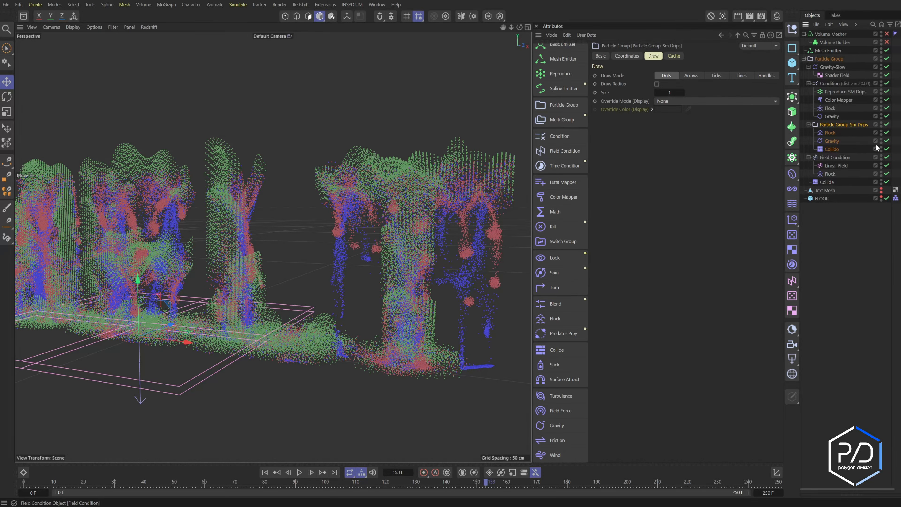
pyautogui.click(831, 133)
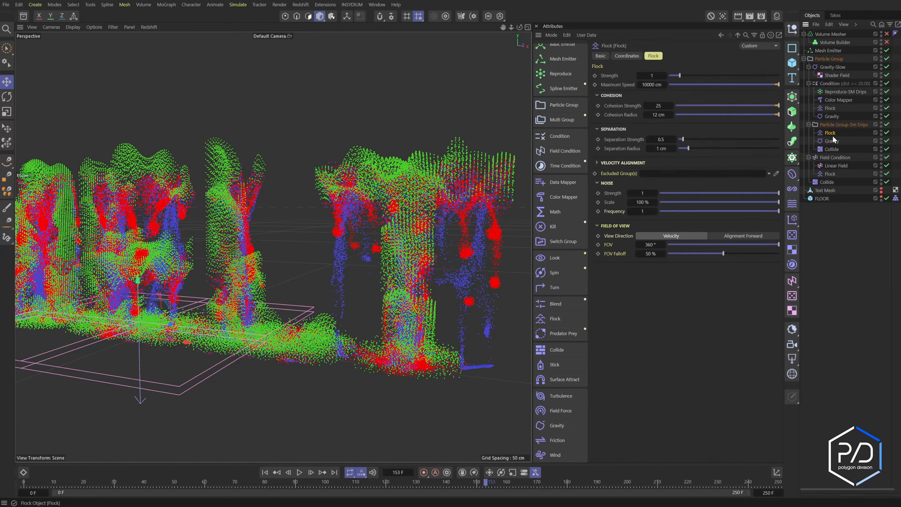
pyautogui.click(661, 148)
pyautogui.write('2')
pyautogui.press('Return')
pyautogui.hotkey('shift', 'Tab')
pyautogui.write('0.75')
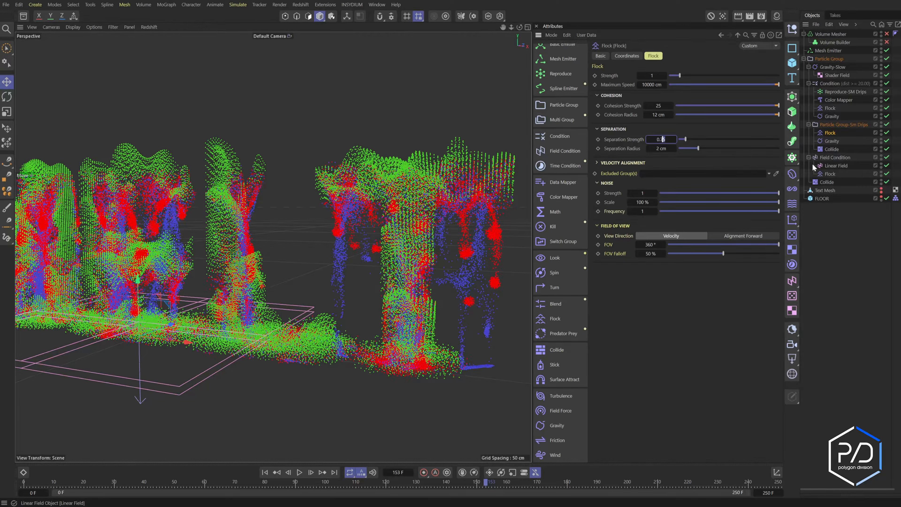
pyautogui.press('Return')
# Play the simulation to frame 165 and re-enable the Volume Mesher and Volume Builder to mesh it
pyautogui.click(300, 472)
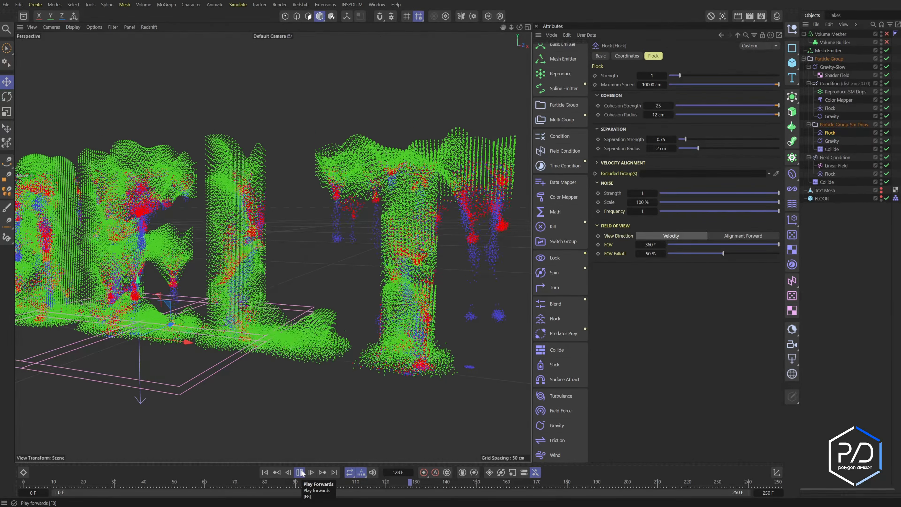
pyautogui.click(300, 472)
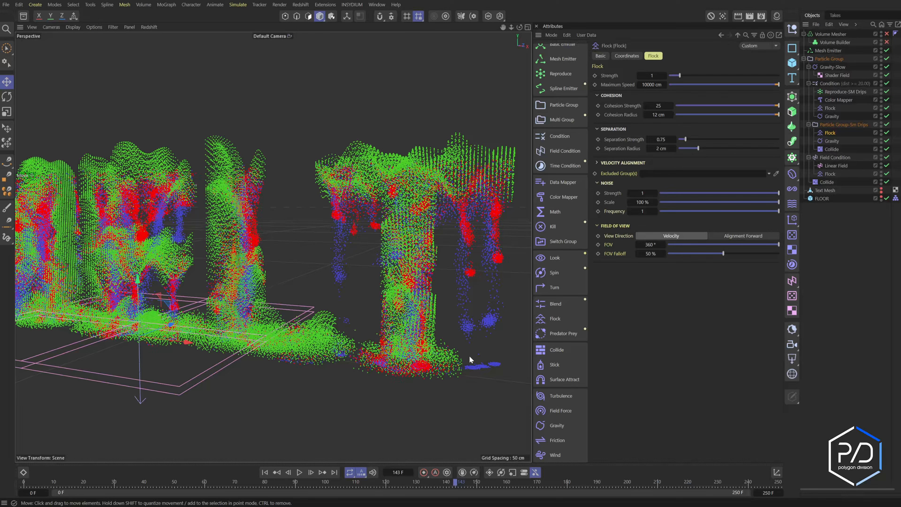
pyautogui.click(299, 472)
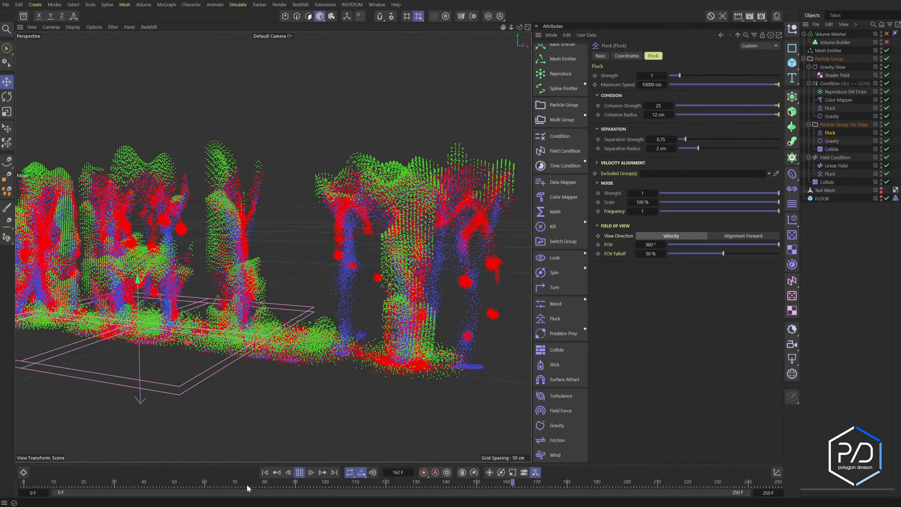
pyautogui.click(299, 473)
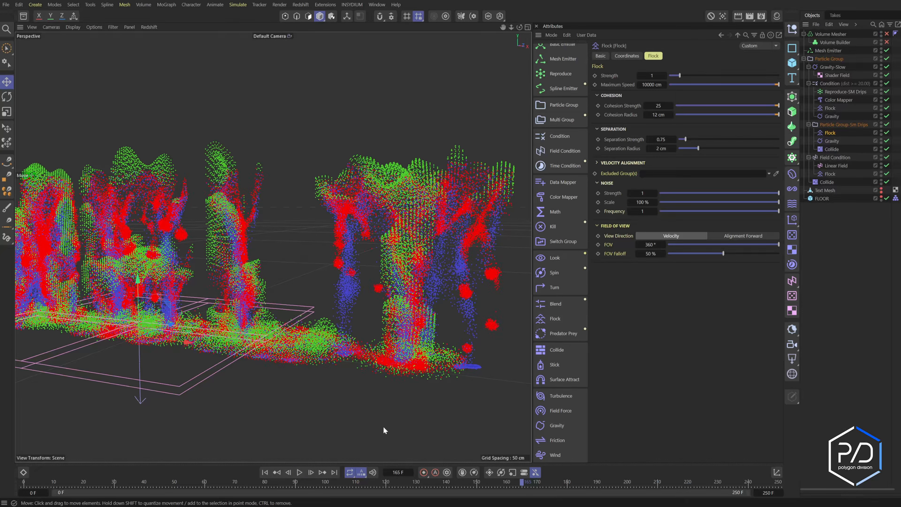
pyautogui.moveTo(886, 42); pyautogui.dragTo(887, 34)
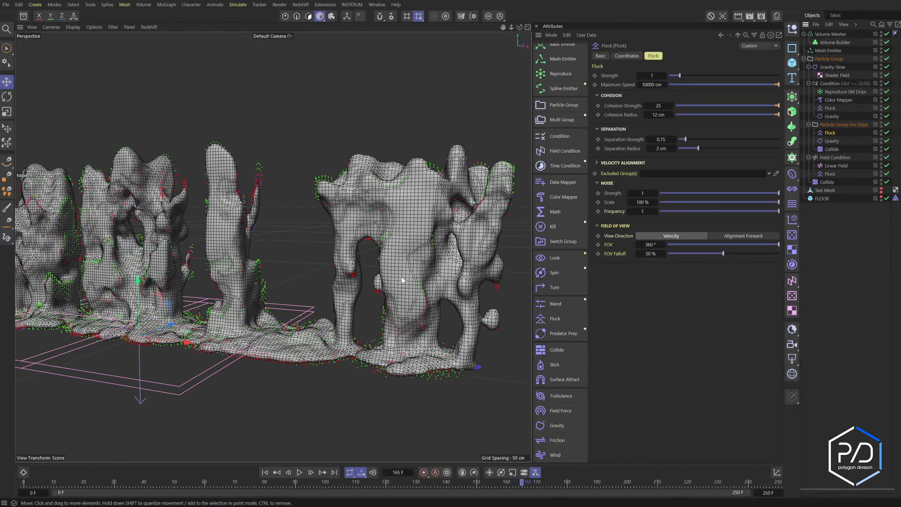
pyautogui.moveTo(503, 28)
pyautogui.mouseDown()
pyautogui.moveTo(547, 27)
pyautogui.moveTo(510, 32)
pyautogui.mouseUp()
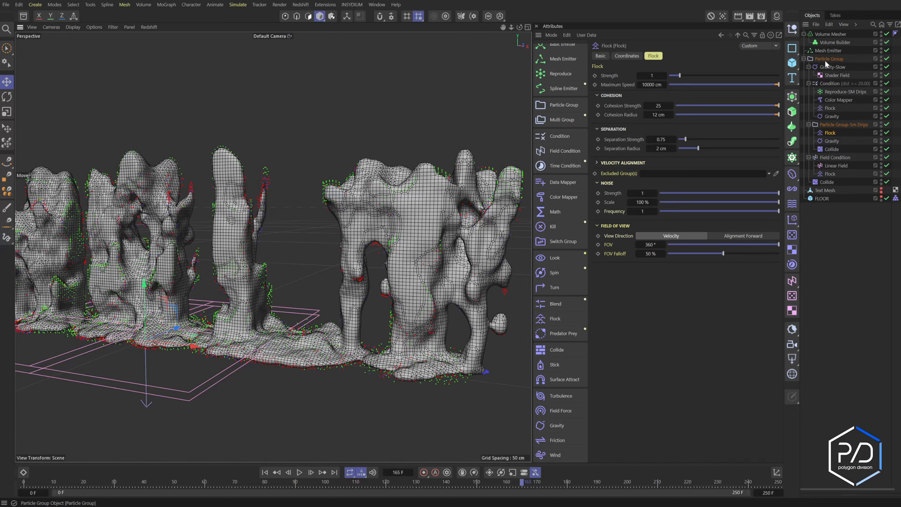
# Collapse the Field Condition, Particle Group-Sm Drips, Condition and Gravity-Slow branches in the object tree
pyautogui.click(809, 157)
pyautogui.click(808, 125)
pyautogui.click(808, 83)
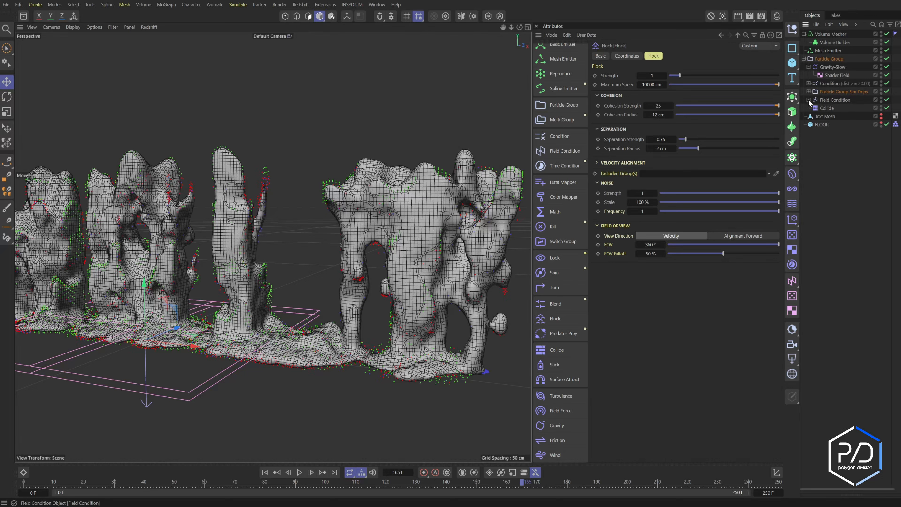
pyautogui.click(808, 67)
# Set the global scale of the noise in the Gravity-Slow object's Shader Field to 100%
pyautogui.click(829, 66)
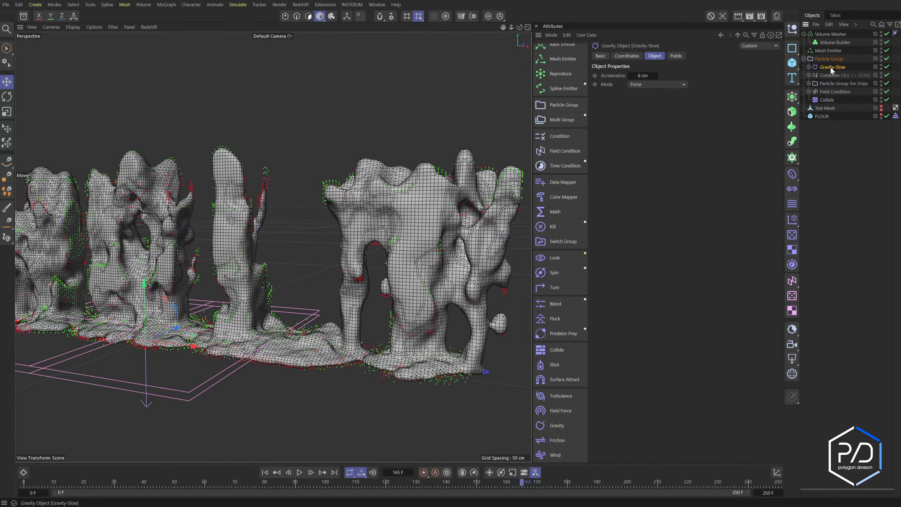
pyautogui.click(808, 67)
pyautogui.click(837, 74)
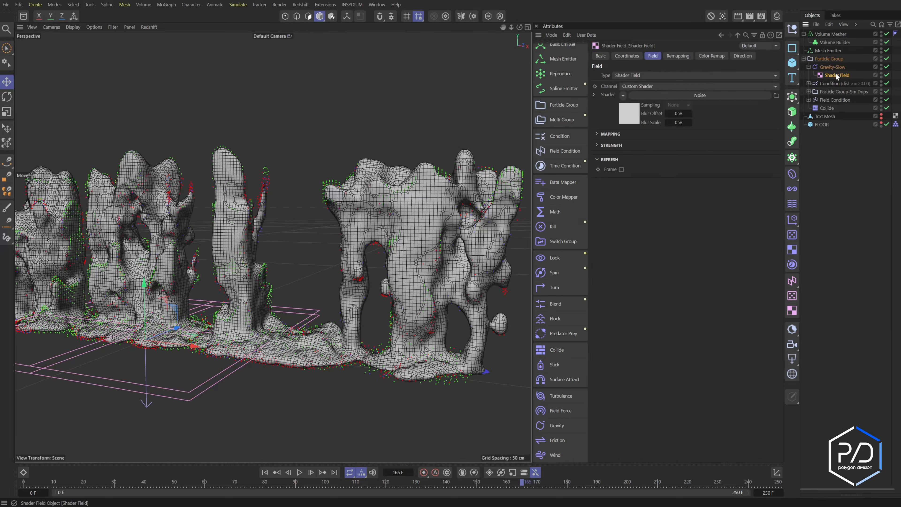
pyautogui.click(632, 113)
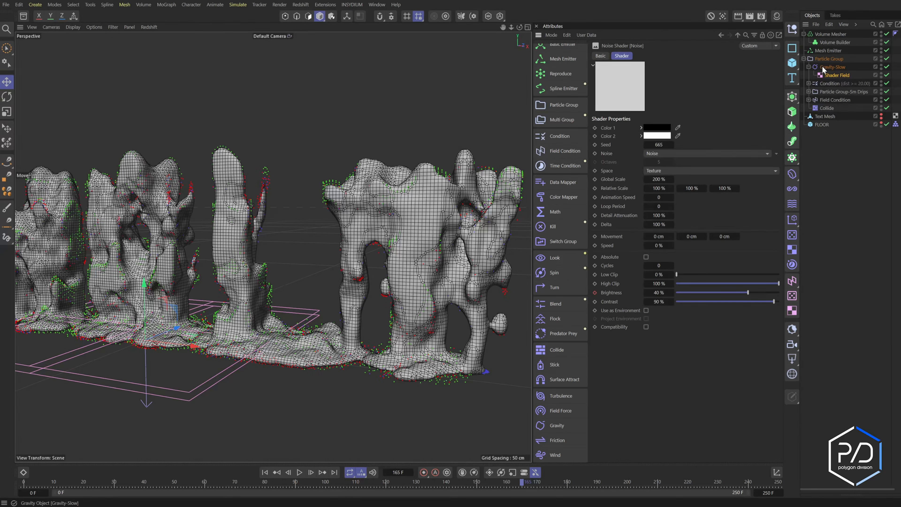
pyautogui.click(654, 179)
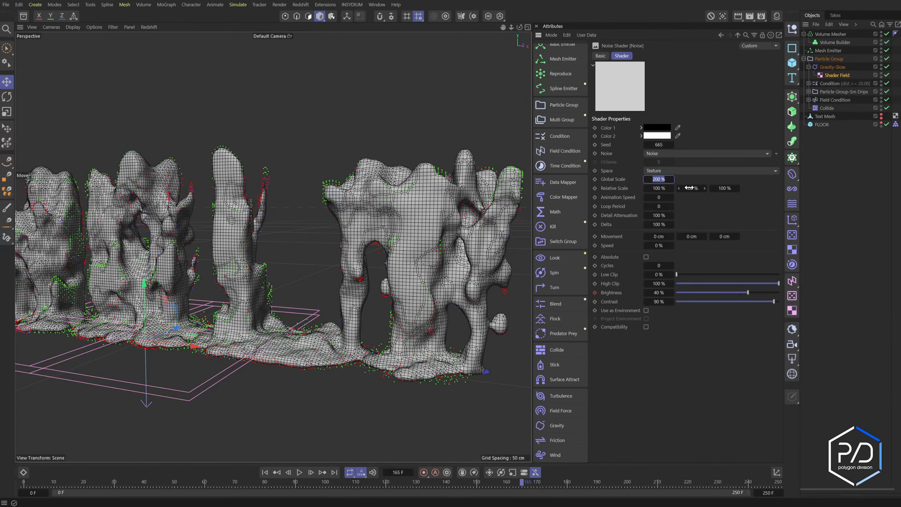
pyautogui.press('Right')
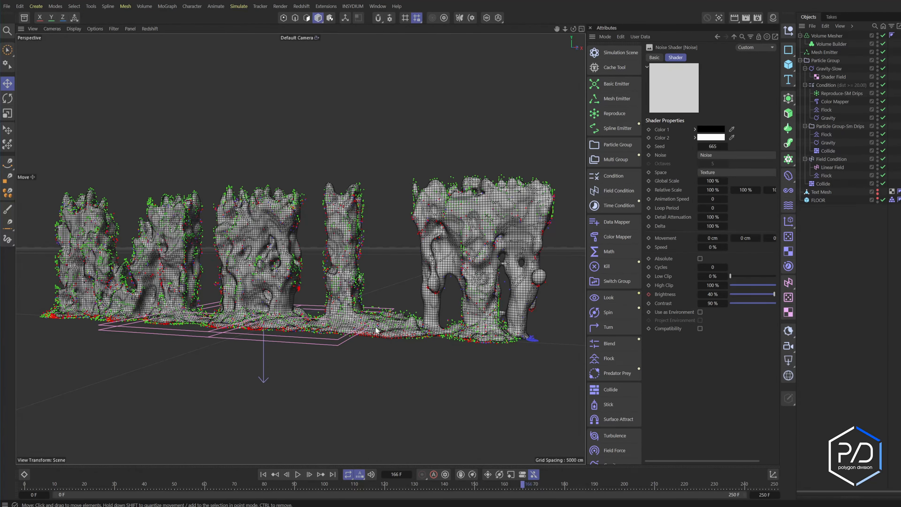
# Inspect the melted mesh up close and rename the Field Condition as Field Condition-floor
pyautogui.keyDown('alt'); pyautogui.moveTo(372, 317); pyautogui.dragTo(433, 319, button='right'); pyautogui.keyUp('alt')
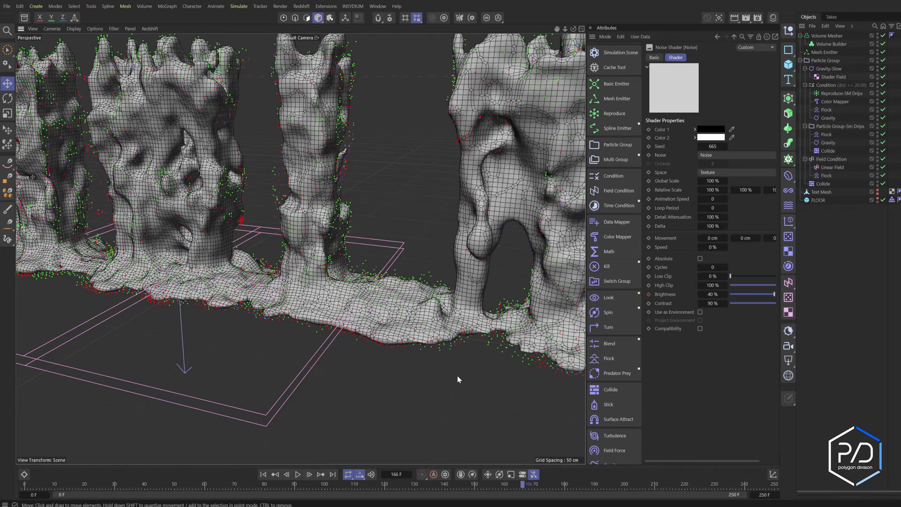
pyautogui.scroll(-3, 468, 328)
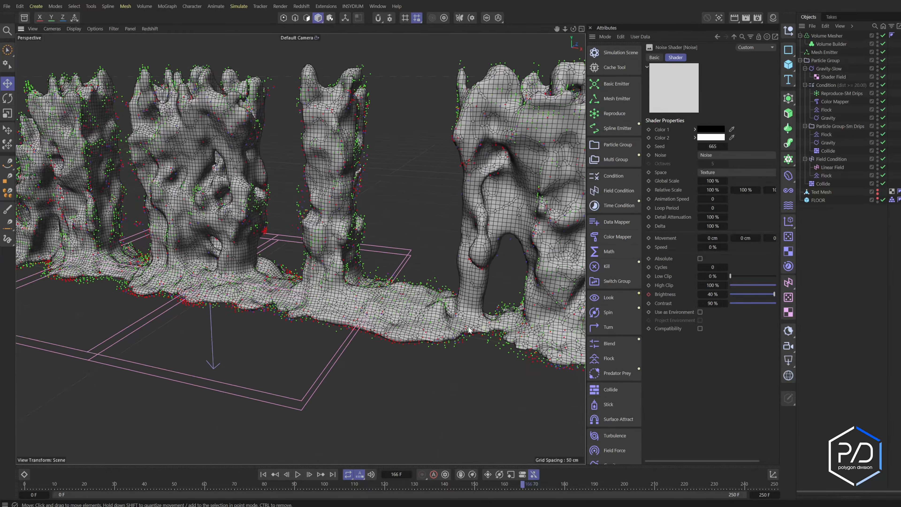
pyautogui.keyDown('alt'); pyautogui.moveTo(473, 323); pyautogui.dragTo(471, 312); pyautogui.keyUp('alt')
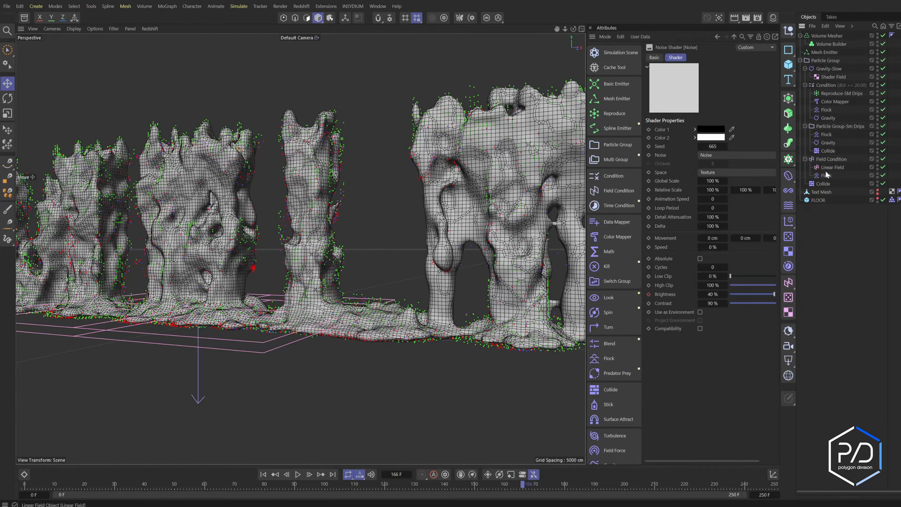
pyautogui.click(832, 159)
pyautogui.doubleClick(851, 158)
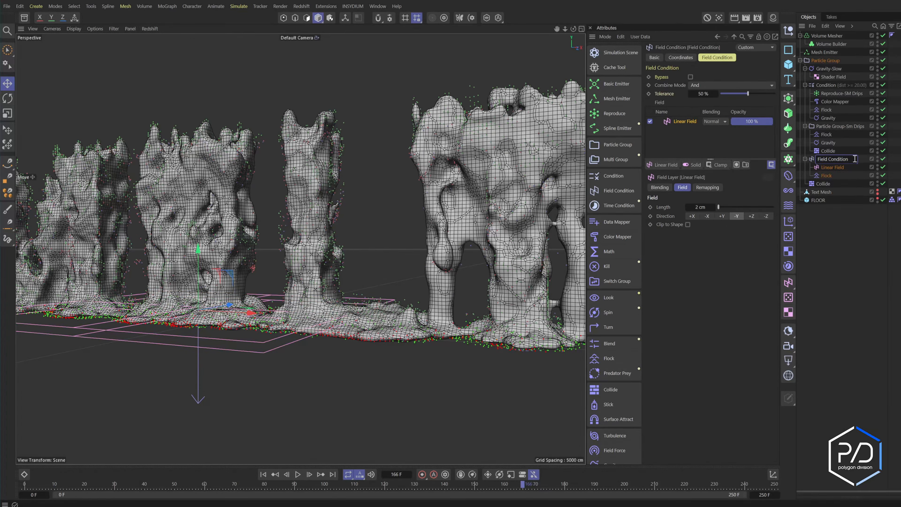
pyautogui.write('-floor')
pyautogui.press('Return')
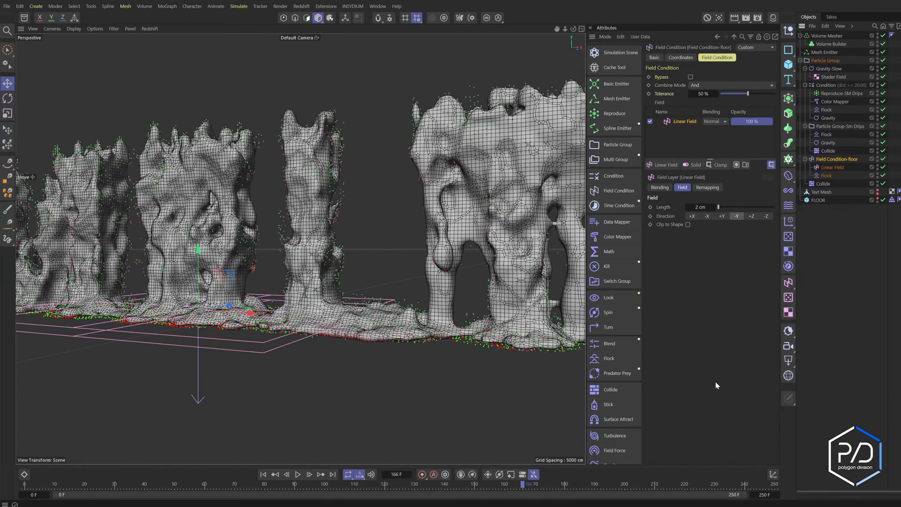
# Add a Friction object inside Field Condition-floor, below its Flock, and raise its strength to 100
pyautogui.scroll(-2, 617, 421)
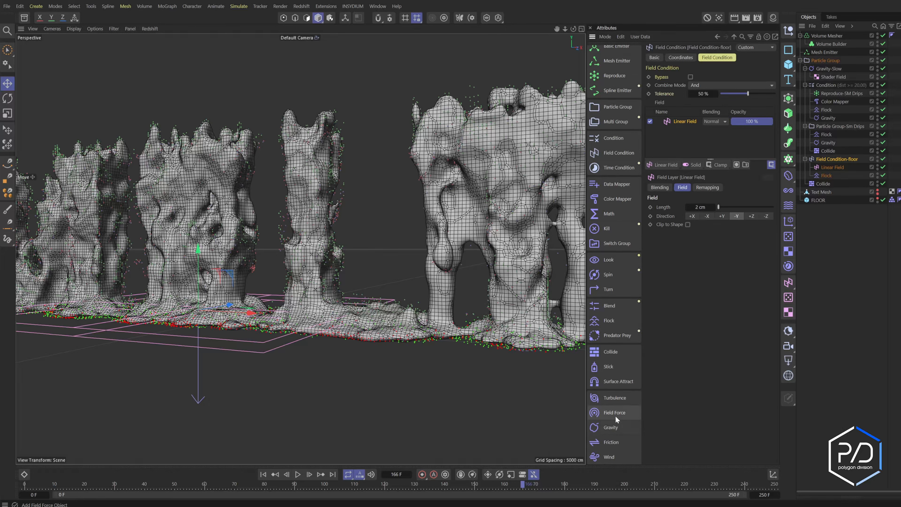
pyautogui.click(611, 442)
pyautogui.moveTo(828, 167); pyautogui.dragTo(832, 187)
pyautogui.moveTo(727, 77); pyautogui.dragTo(806, 79)
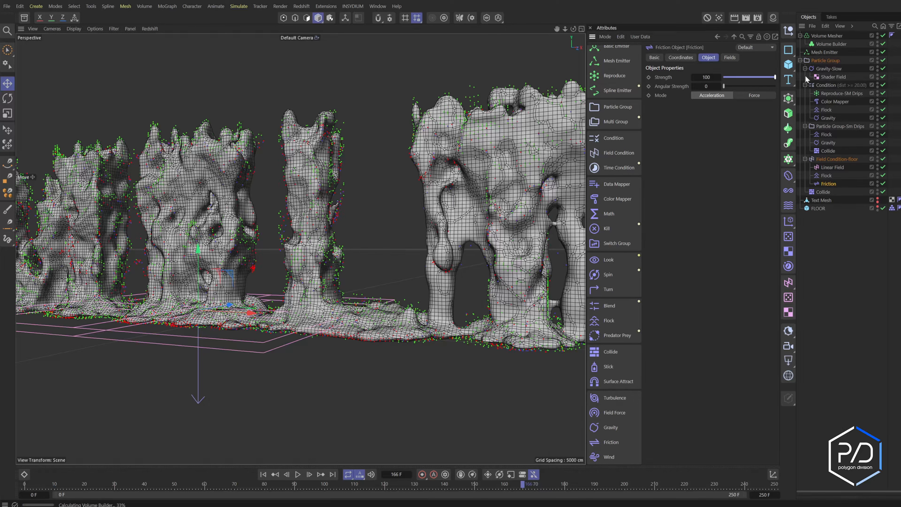
# Vary the Friction with a Shader Field that uses a Noise shader at 125% global scale and 28% contrast
pyautogui.click(730, 57)
pyautogui.click(667, 139)
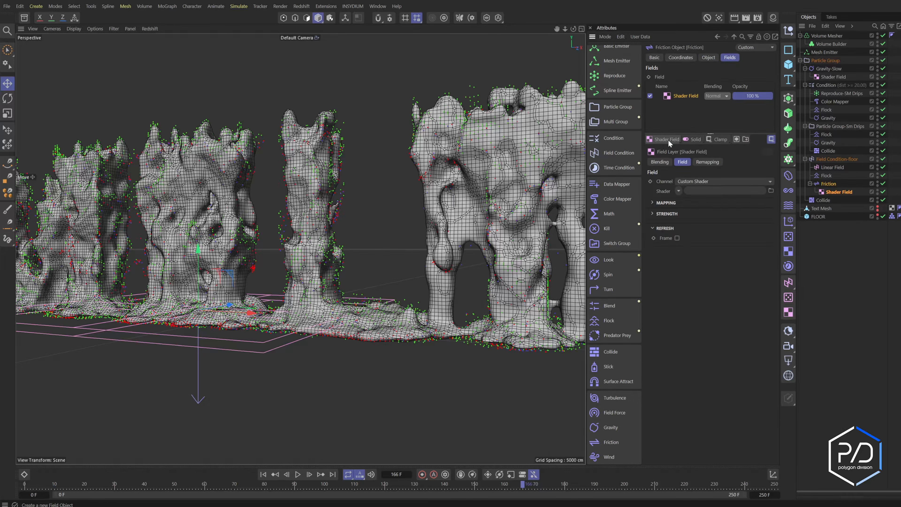
pyautogui.click(677, 191)
pyautogui.click(692, 280)
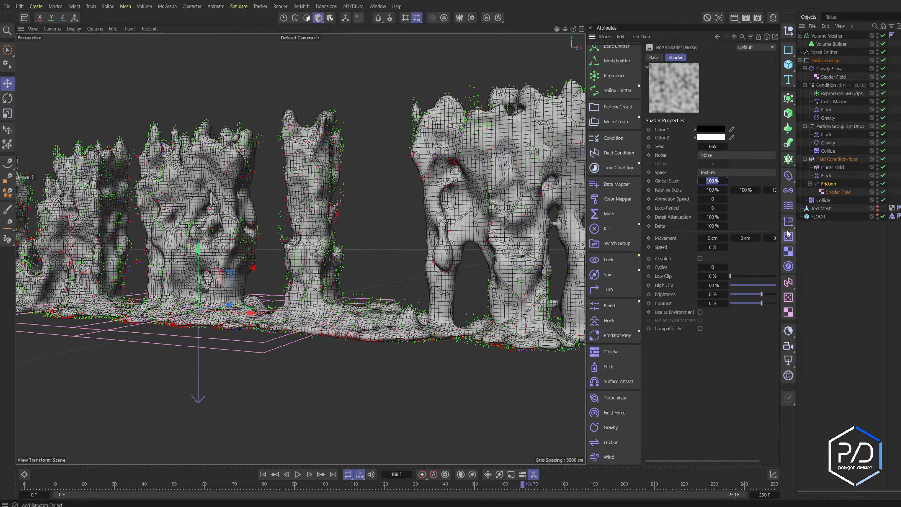
pyautogui.write('125')
pyautogui.press('Return')
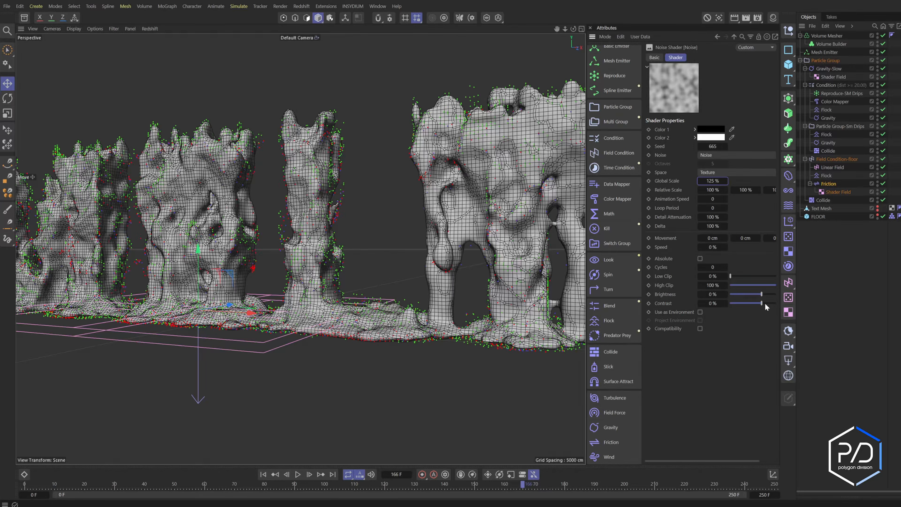
pyautogui.moveTo(761, 303); pyautogui.dragTo(771, 304)
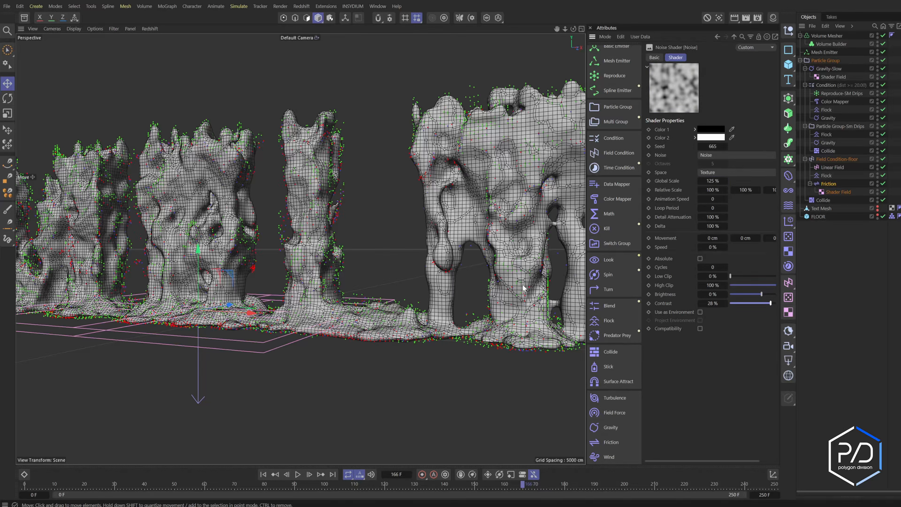
# Review the floor condition's Linear Field and Friction settings and view the whole melted text mesh
pyautogui.click(832, 167)
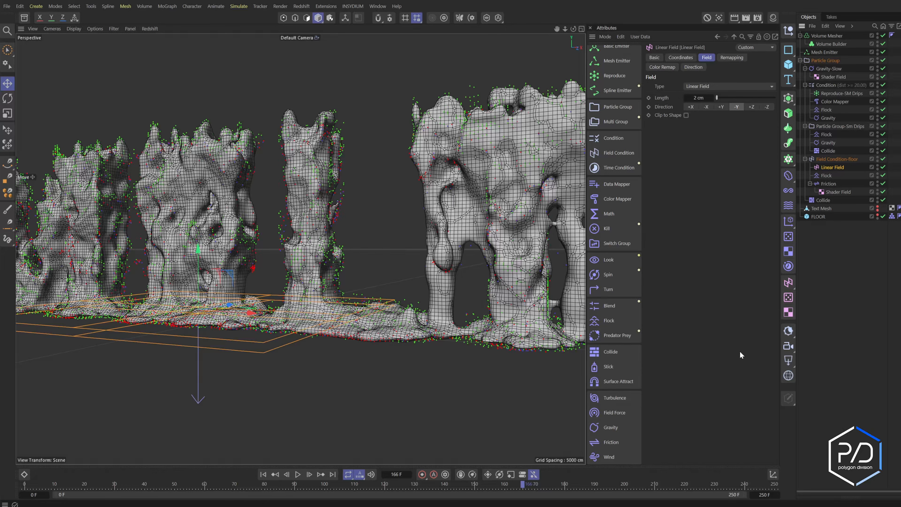
pyautogui.click(828, 184)
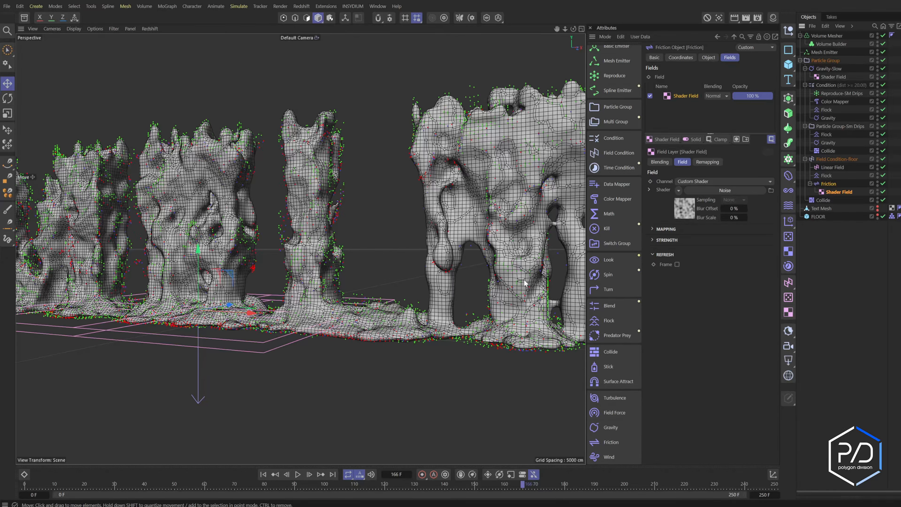
pyautogui.keyDown('alt'); pyautogui.moveTo(524, 280); pyautogui.dragTo(477, 279, button='right'); pyautogui.keyUp('alt')
pyautogui.keyDown('alt'); pyautogui.moveTo(505, 278); pyautogui.dragTo(463, 284, button='middle'); pyautogui.keyUp('alt')
pyautogui.keyDown('alt'); pyautogui.moveTo(454, 285); pyautogui.dragTo(459, 285, button='right'); pyautogui.keyUp('alt')
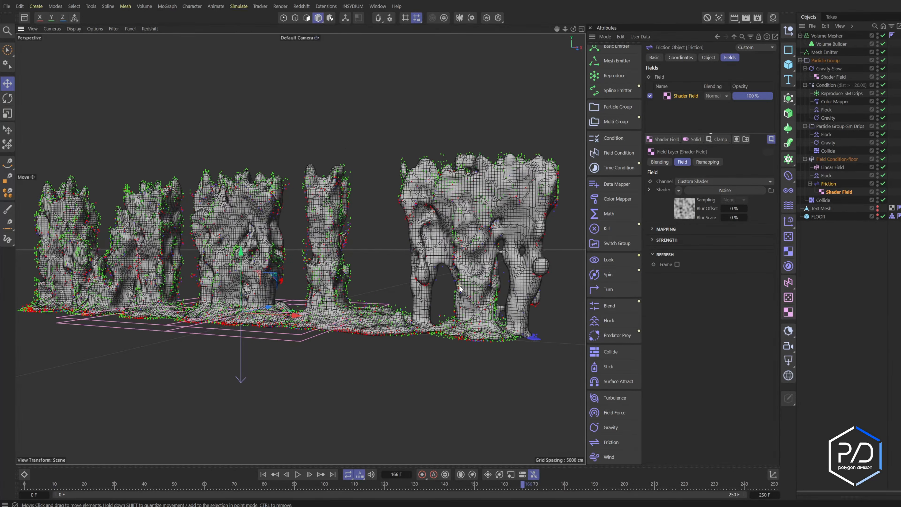
# Create a new render setting in the Render Settings, rename it Hardware, and make it the active one
pyautogui.scroll(1, 502, 356)
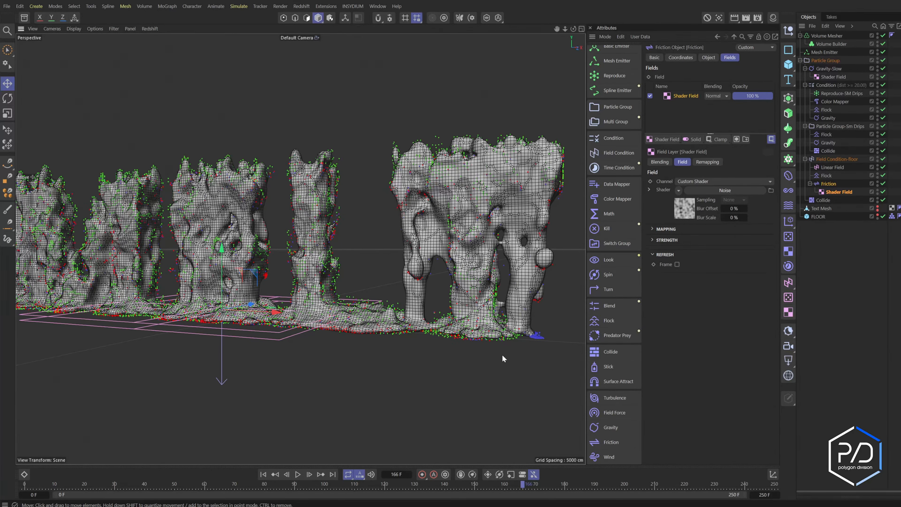
pyautogui.click(758, 18)
pyautogui.moveTo(782, 14); pyautogui.dragTo(373, 71)
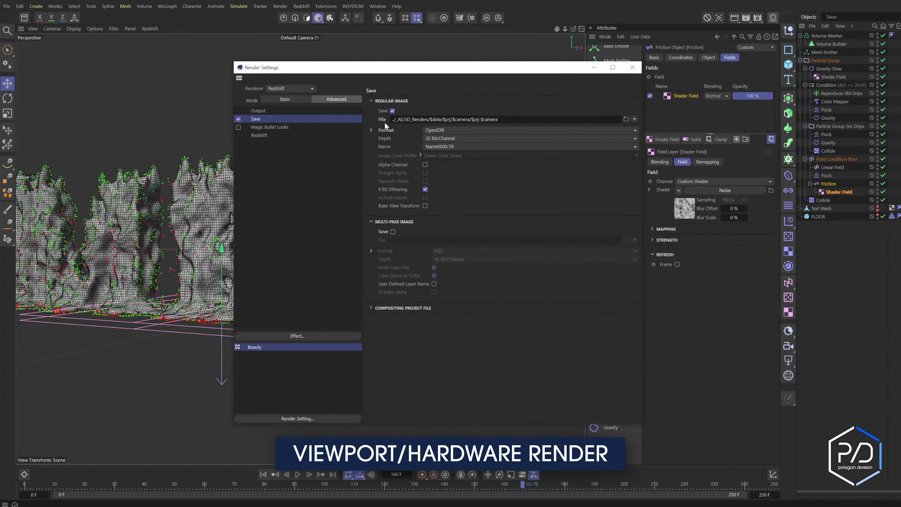
pyautogui.click(336, 419)
pyautogui.click(380, 433)
pyautogui.doubleClick(259, 355)
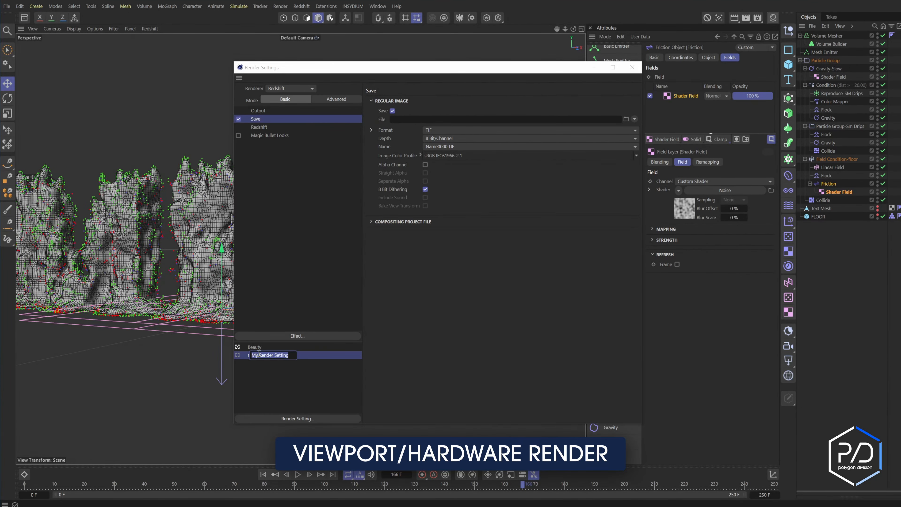
pyautogui.write('Hardware')
pyautogui.press('Return')
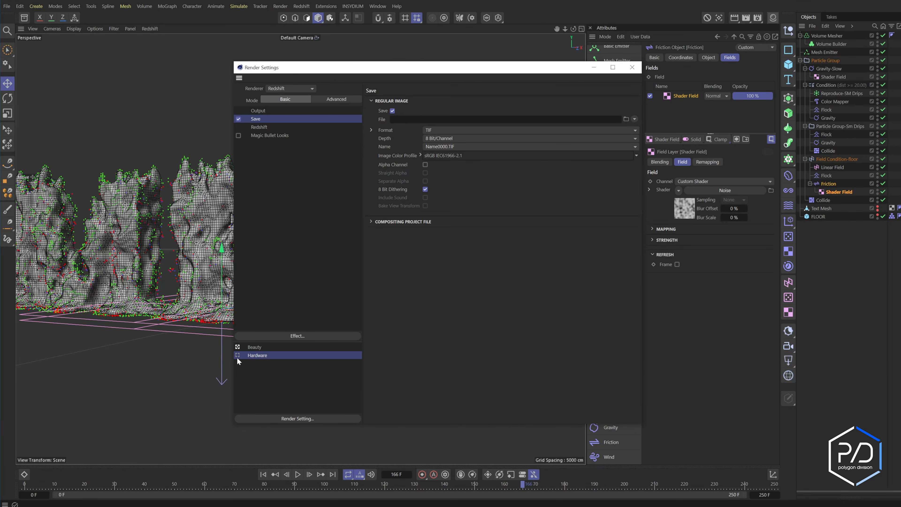
pyautogui.click(237, 355)
# Set the Hardware setting's regular image output format to MP4 with a data rate of 50000 kBit
pyautogui.click(393, 231)
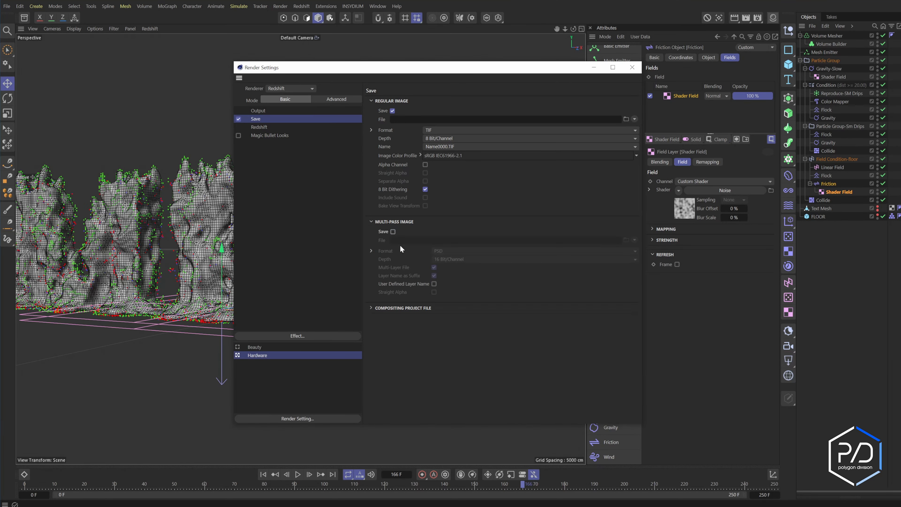
pyautogui.click(470, 130)
pyautogui.click(464, 316)
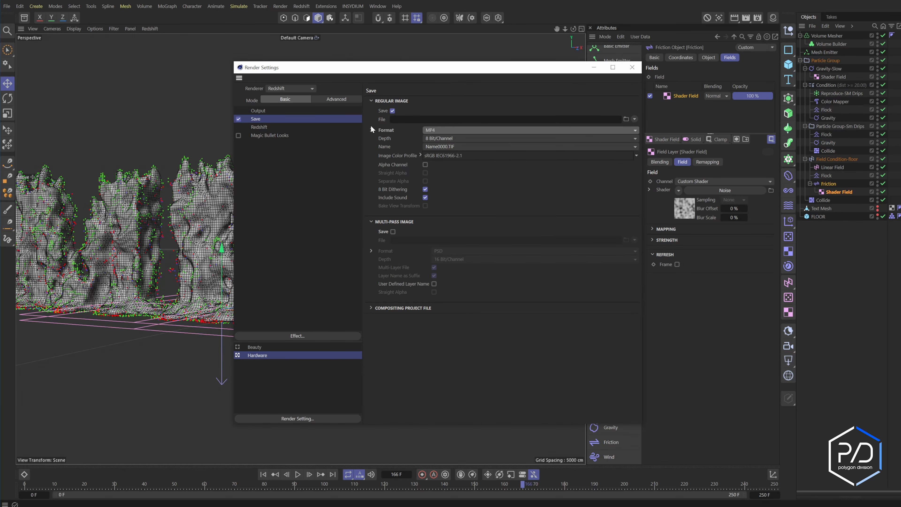
pyautogui.click(370, 130)
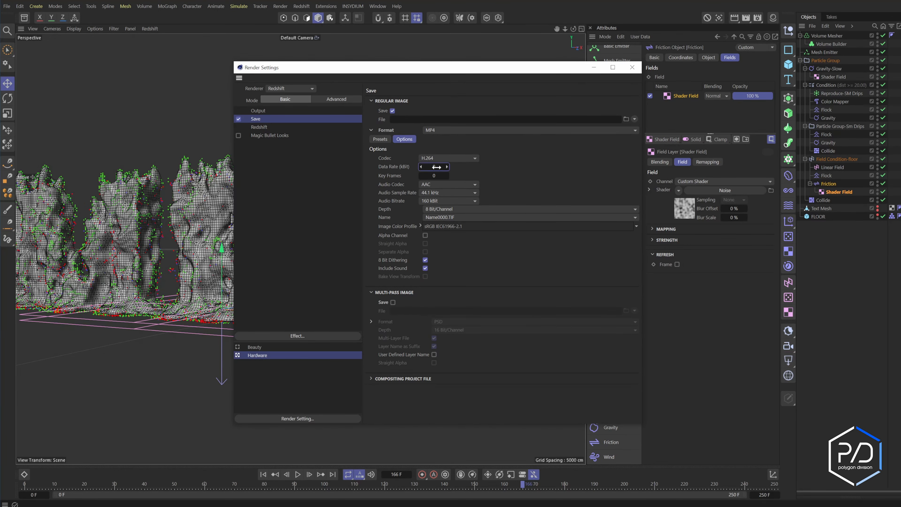
pyautogui.write('50000')
pyautogui.press('Return')
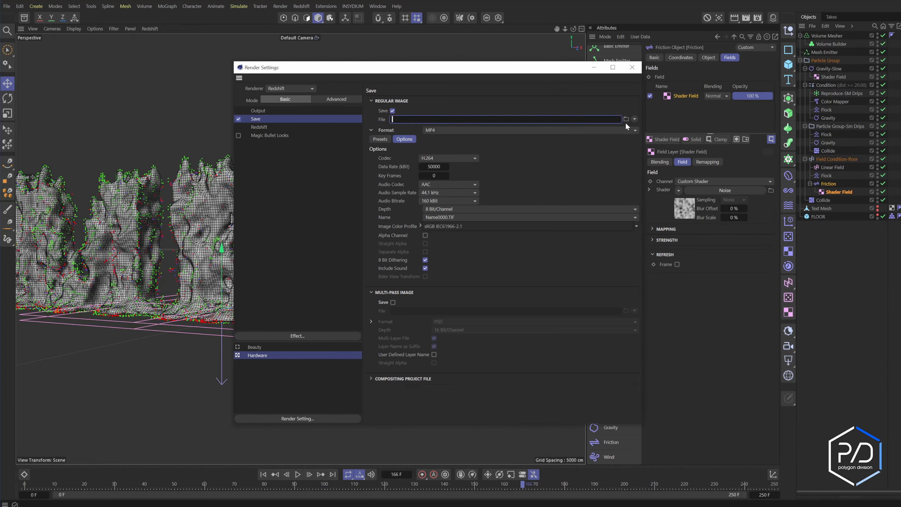
# Switch the Hardware setting's renderer to Viewport Renderer and open its basic properties
pyautogui.moveTo(542, 71); pyautogui.dragTo(503, 89)
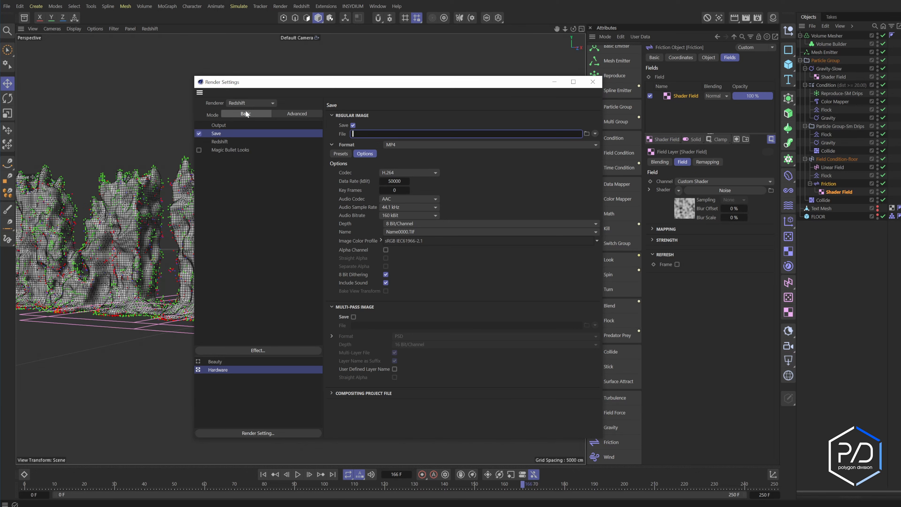
pyautogui.click(248, 102)
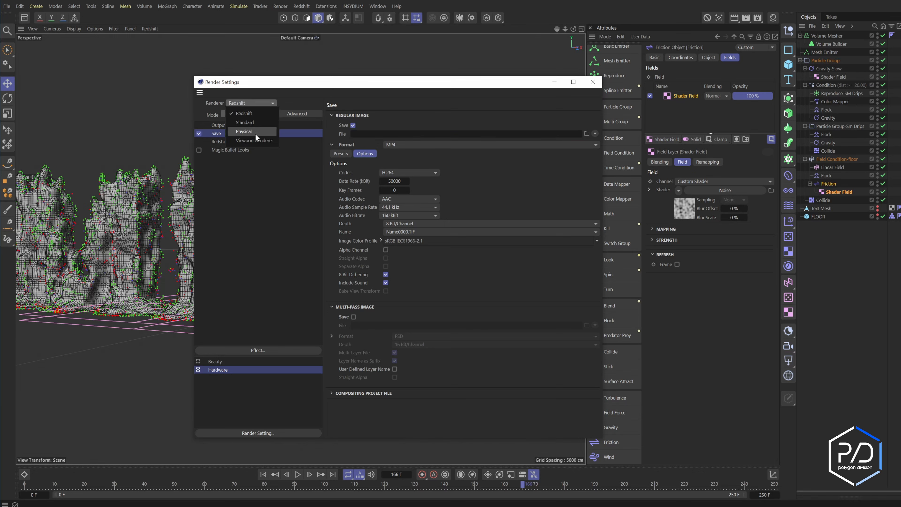
pyautogui.click(257, 140)
pyautogui.click(242, 136)
pyautogui.press('Delete')
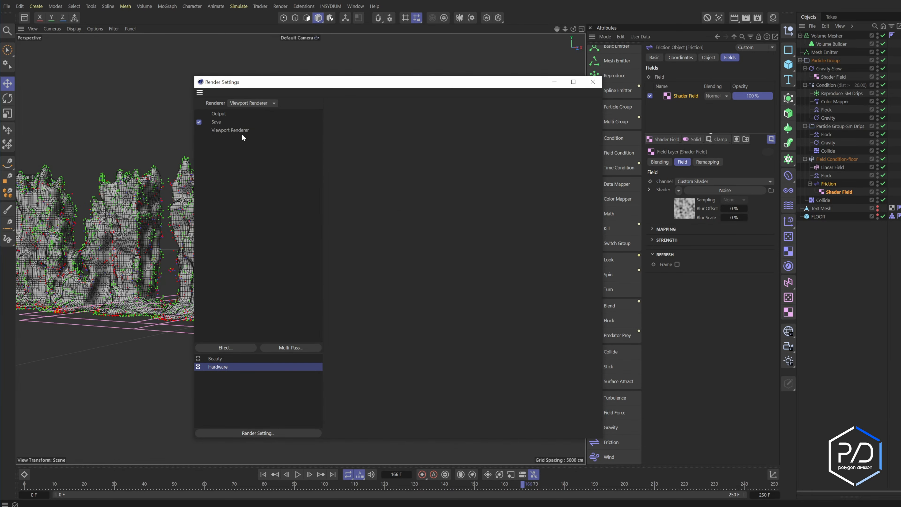
pyautogui.click(242, 133)
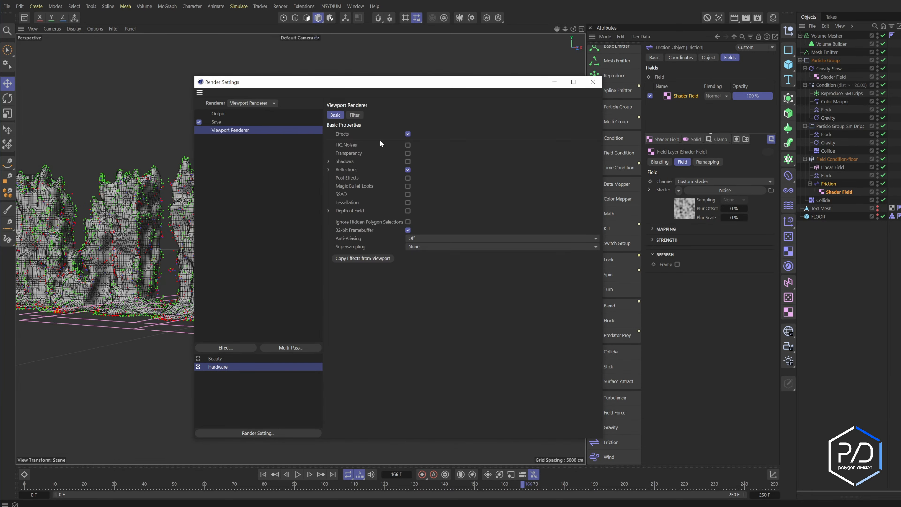